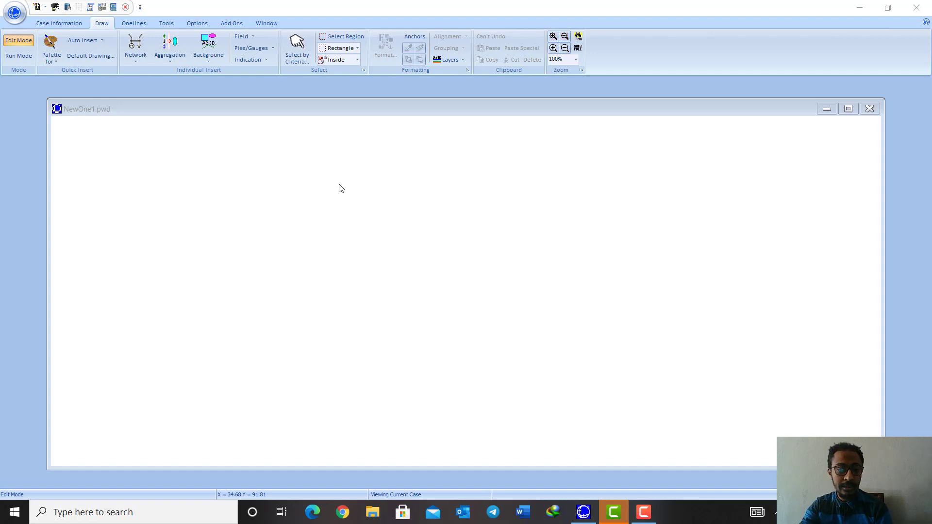
Start a new case and maximize its blank oneline window.
left_click(22, 17)
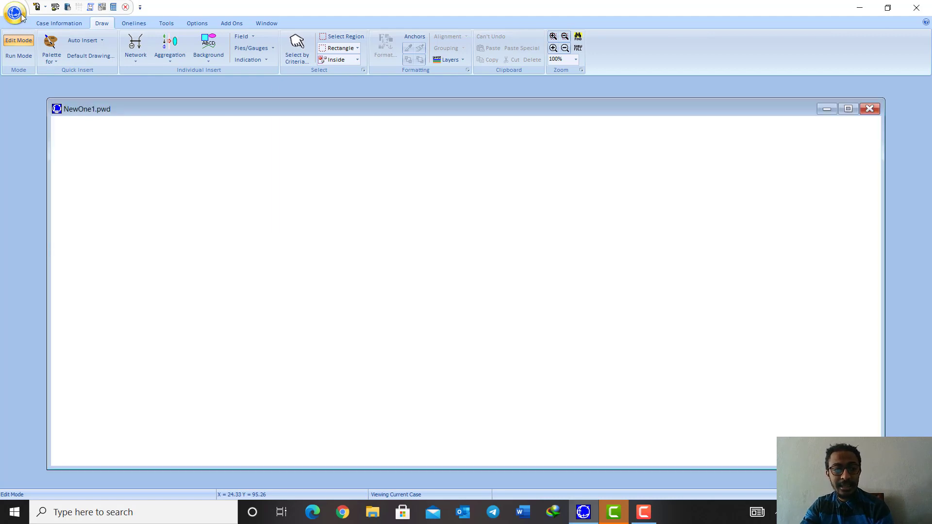
left_click(22, 17)
left_click(30, 30)
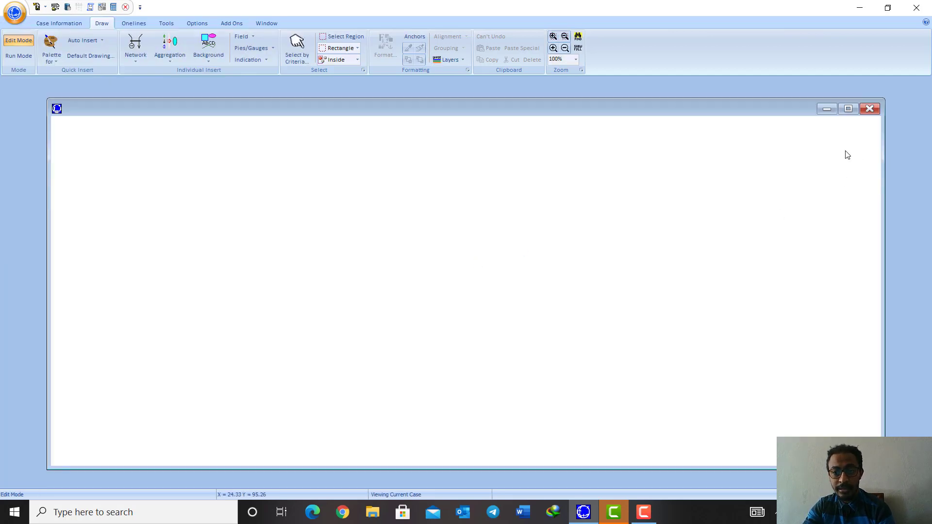
left_click(848, 109)
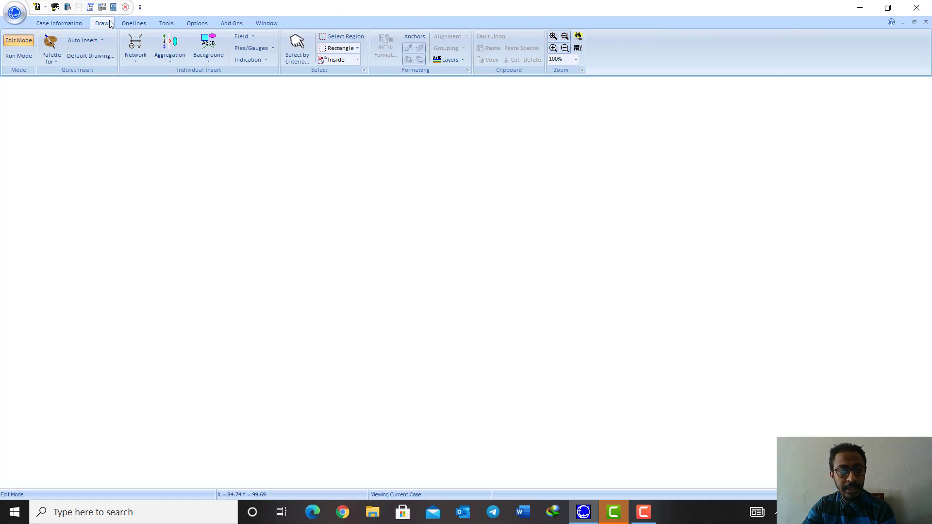
Insert a bus on the left side of the oneline, name it Bus 1 and orient it Up.
left_click(134, 56)
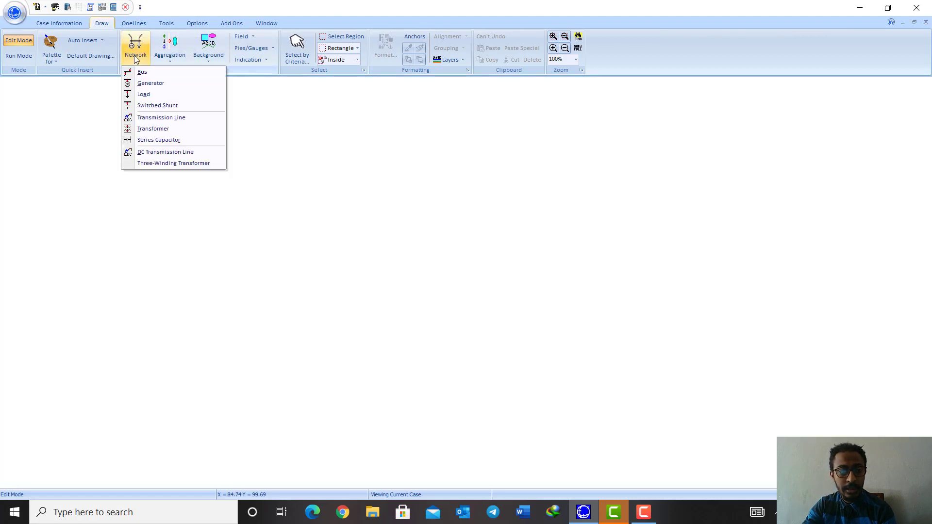
left_click(142, 72)
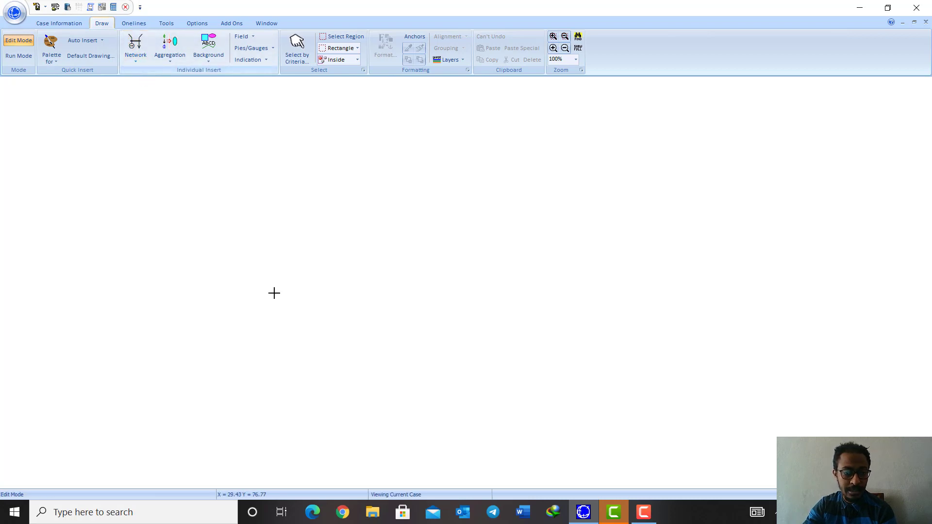
left_click(221, 223)
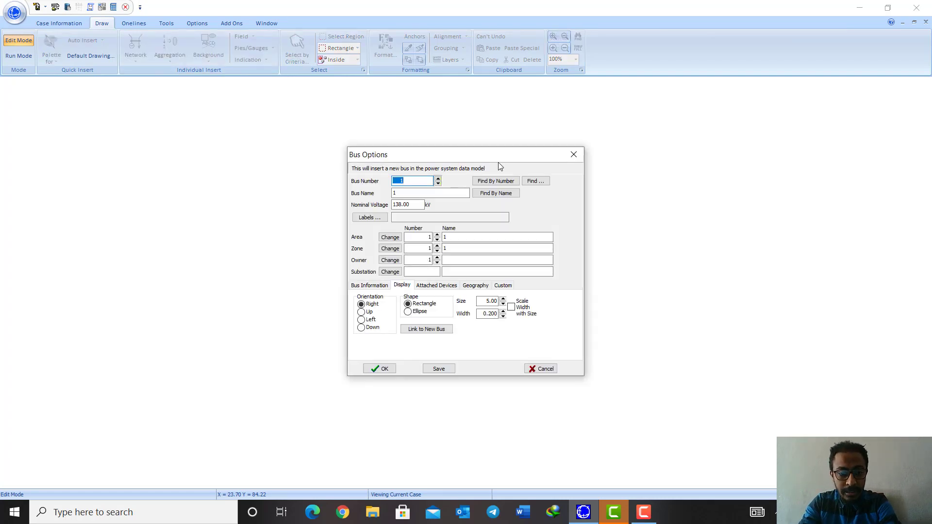
left_click(427, 193)
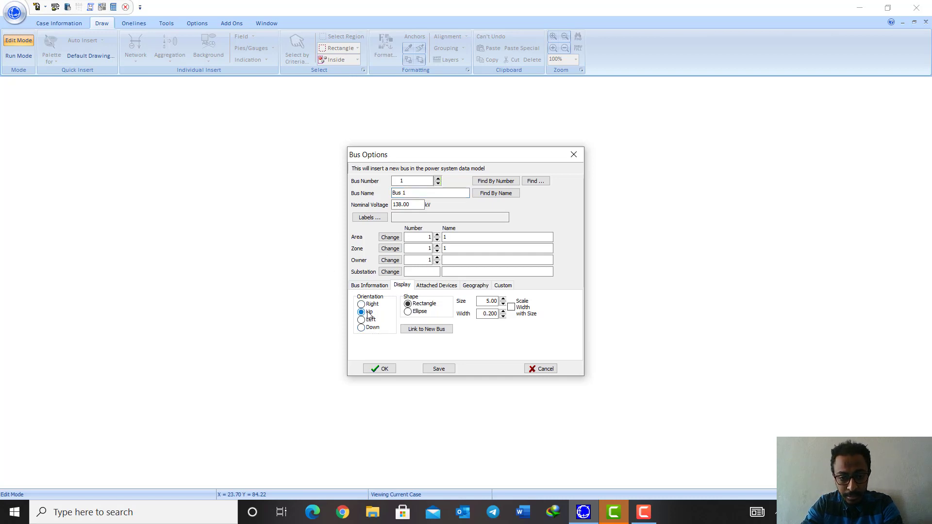
Set Bus 1's voltage to 1.05 p.u. as the system slack bus and move its label above the bar.
left_click(379, 287)
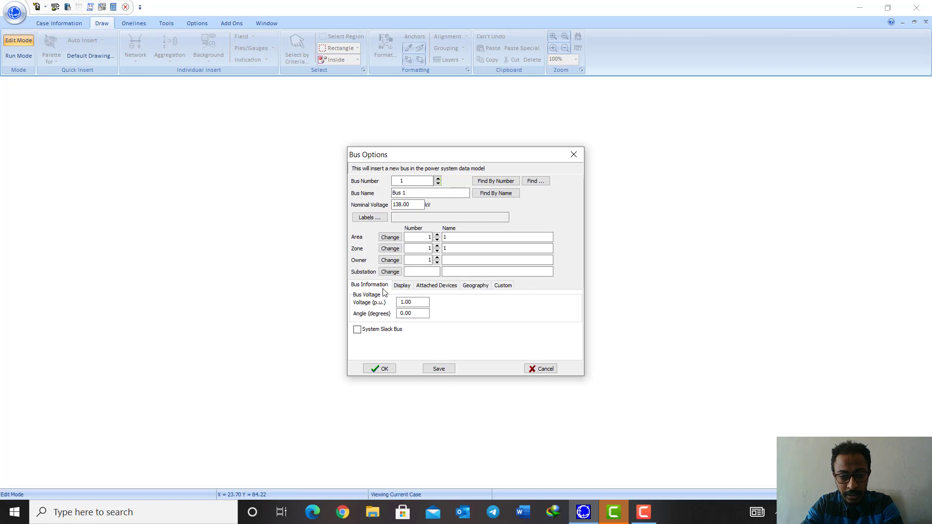
left_click(422, 302)
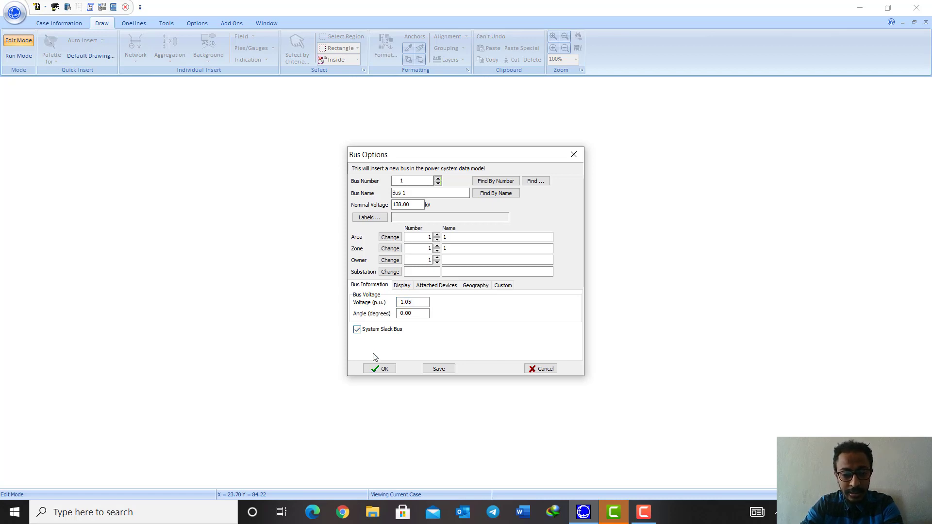
left_click(380, 371)
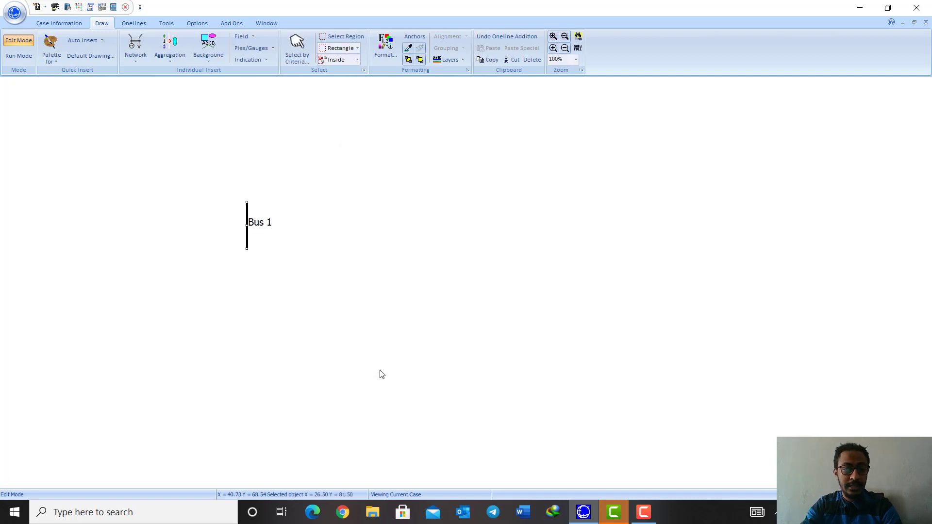
left_click_drag(257, 226, 242, 198)
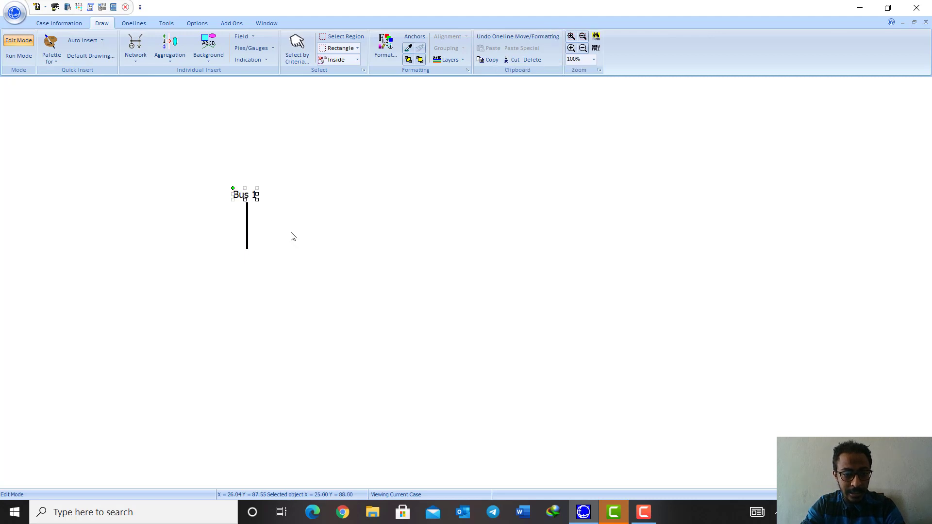
Insert a second 138 kV bus to the right of Bus 1, named Bus 2, with Up orientation and 1.00 p.u. voltage.
left_click(132, 55)
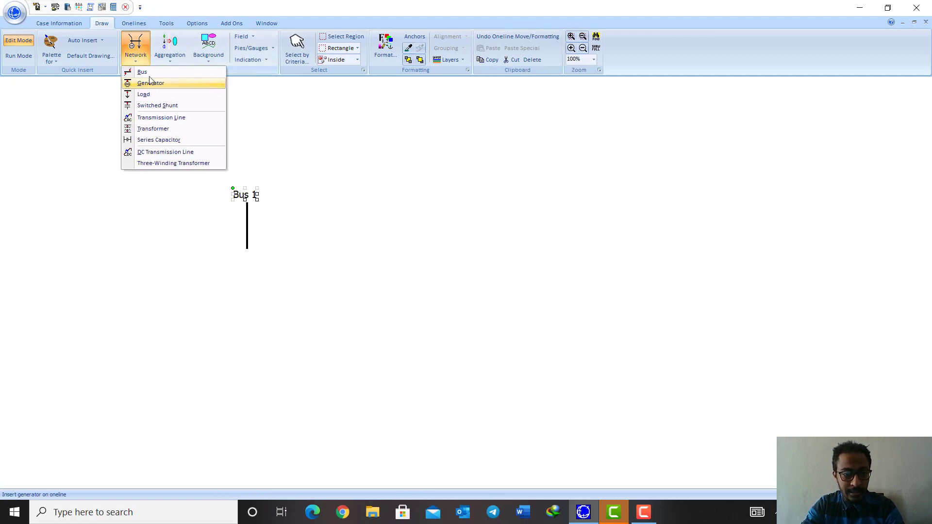
left_click(150, 73)
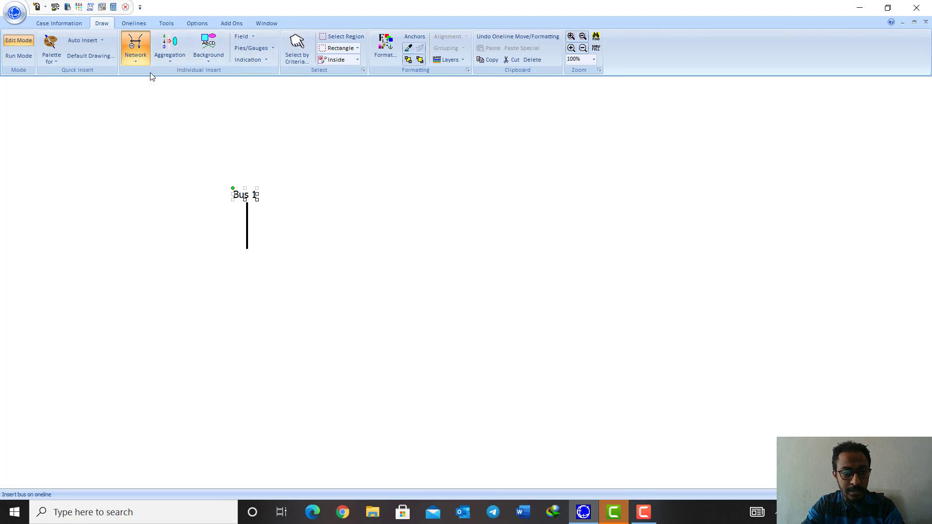
left_click(576, 198)
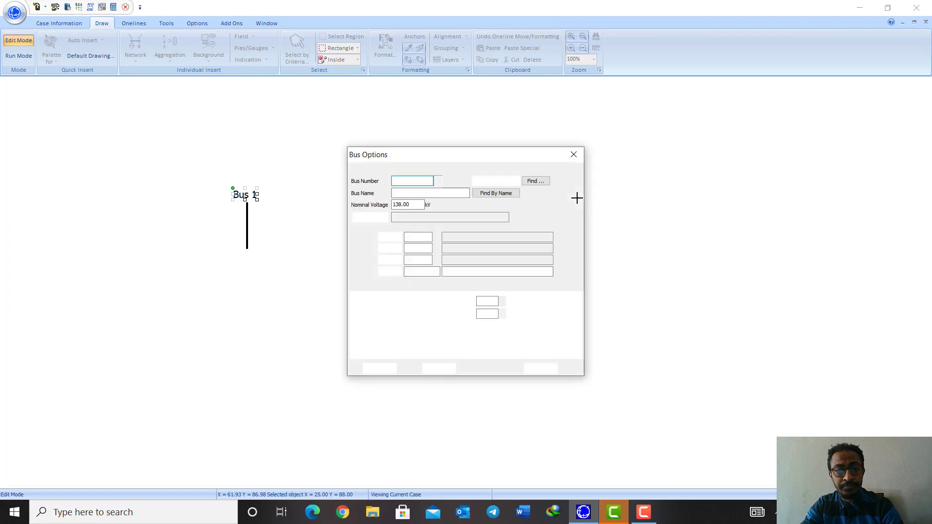
left_click(409, 193)
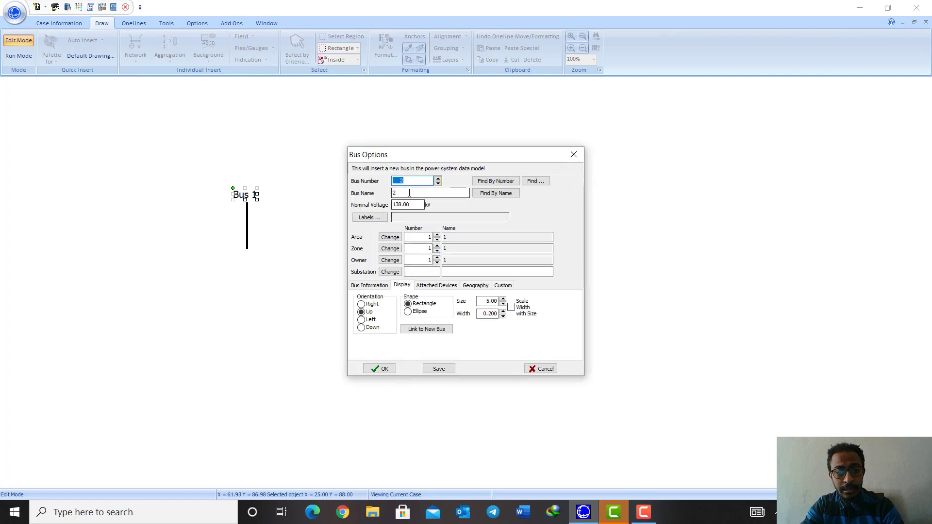
key("BackSpace")
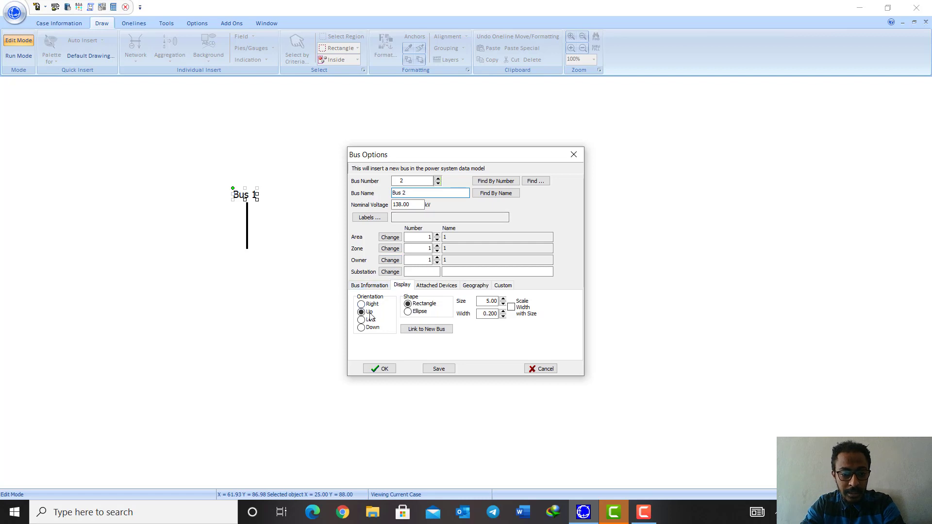
left_click(368, 285)
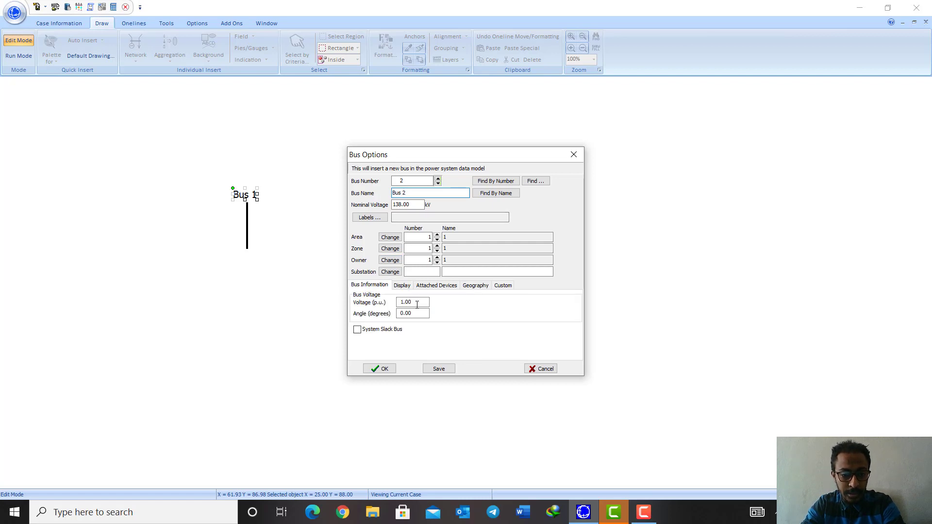
left_click(380, 369)
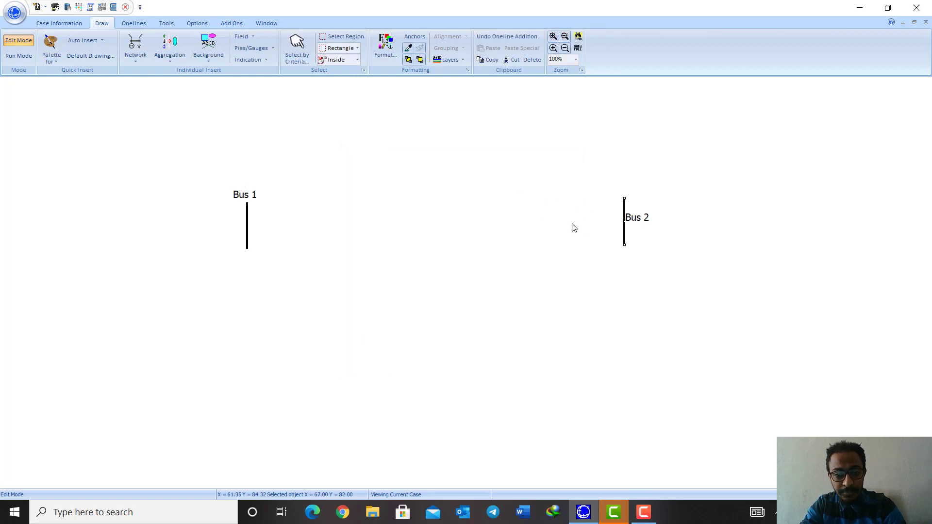
Move Bus 2 closer to Bus 1, to about X 60, Y 82, with its label above the bar.
left_click_drag(625, 218, 557, 178)
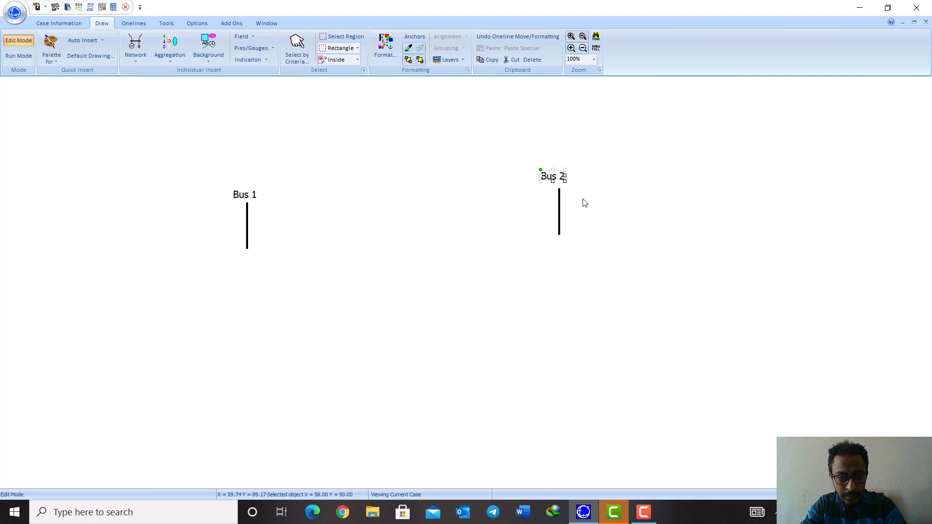
left_click(563, 208)
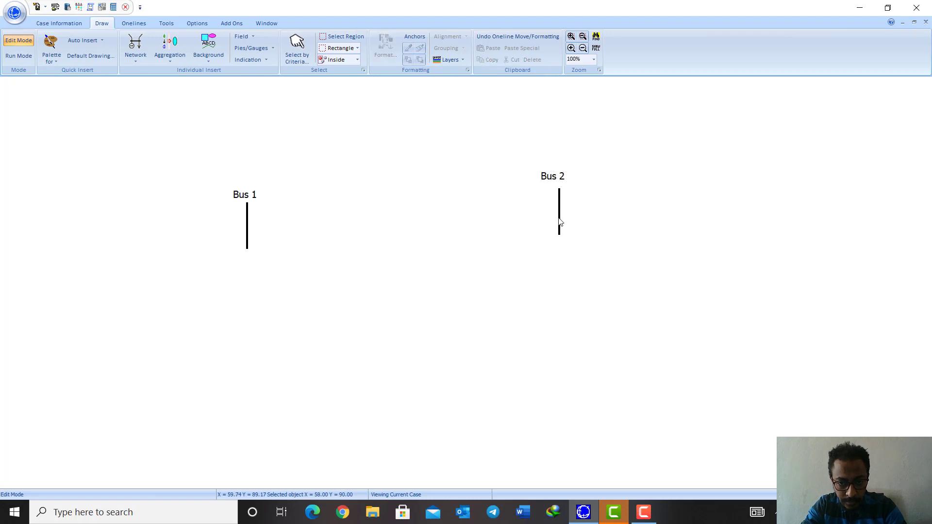
left_click_drag(560, 224, 558, 234)
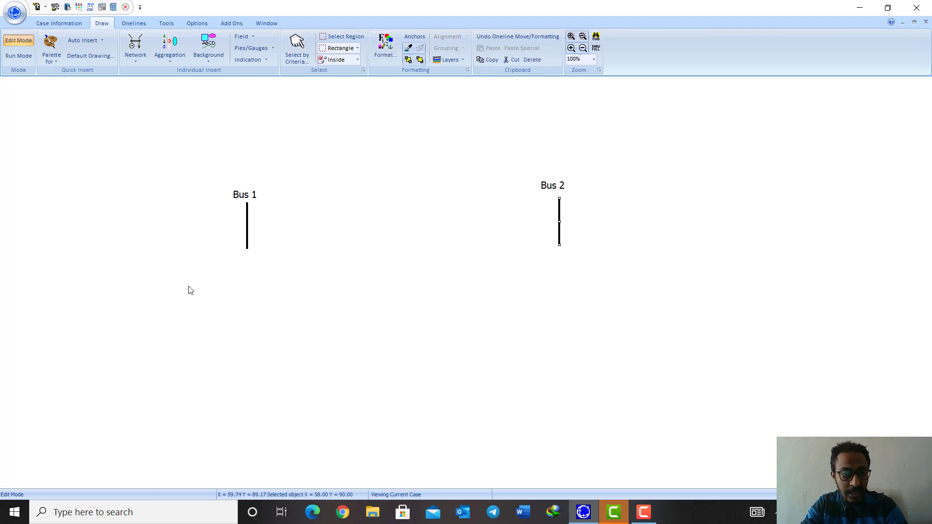
Insert a bus named Bus 3 with Right orientation and position it below, midway between Bus 1 and Bus 2.
left_click(135, 57)
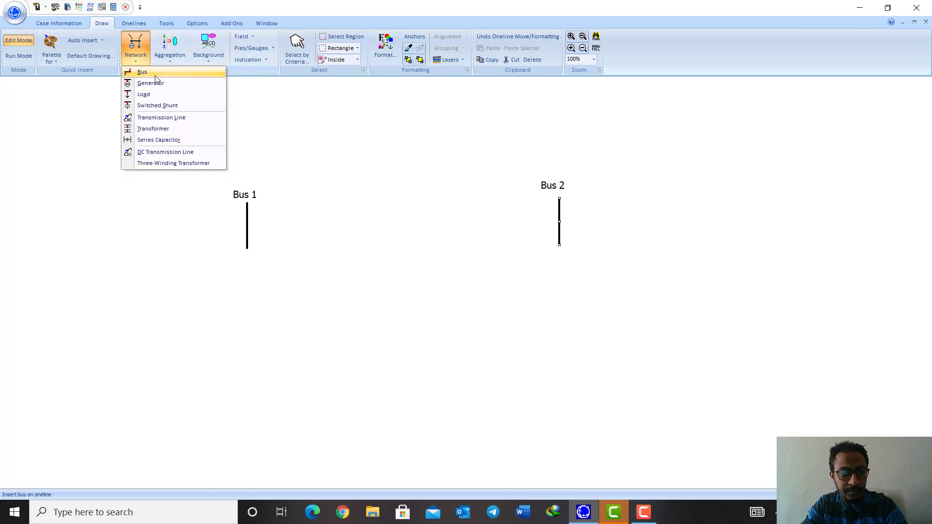
left_click(146, 73)
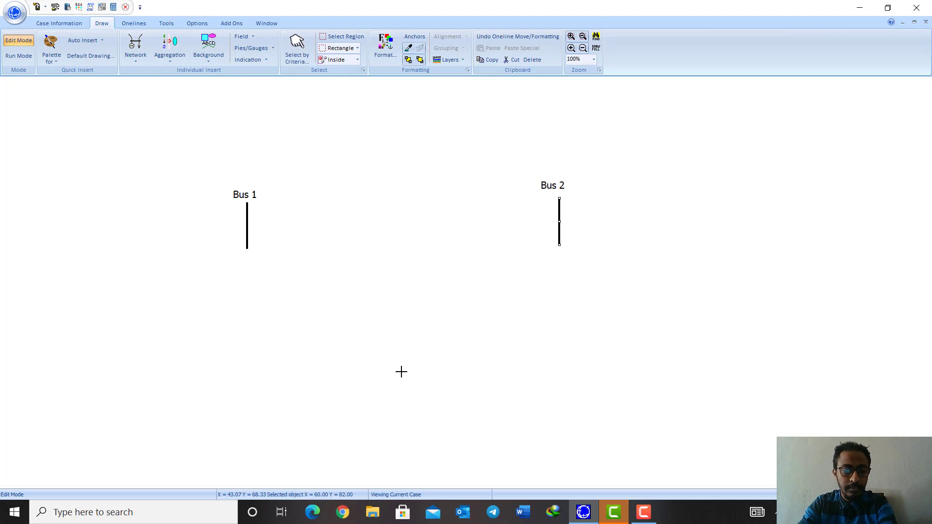
left_click(401, 372)
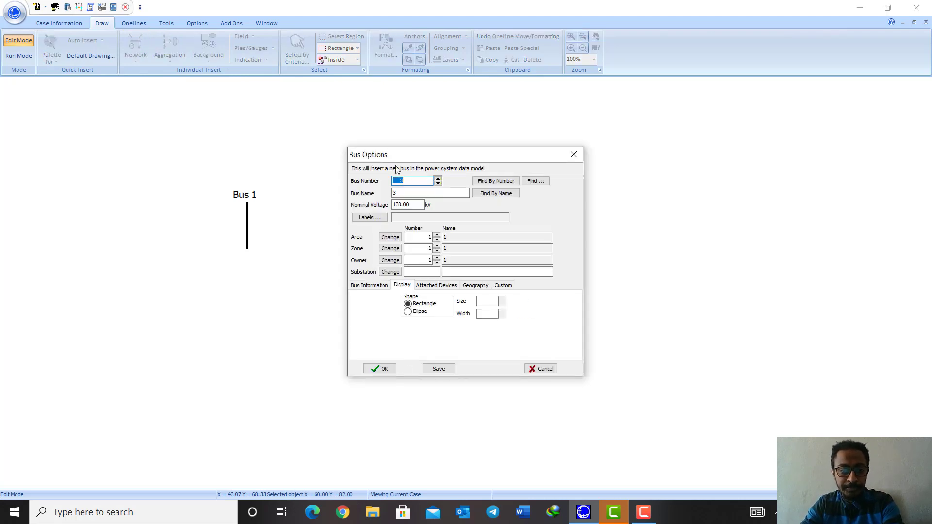
left_click(404, 192)
key("BackSpace")
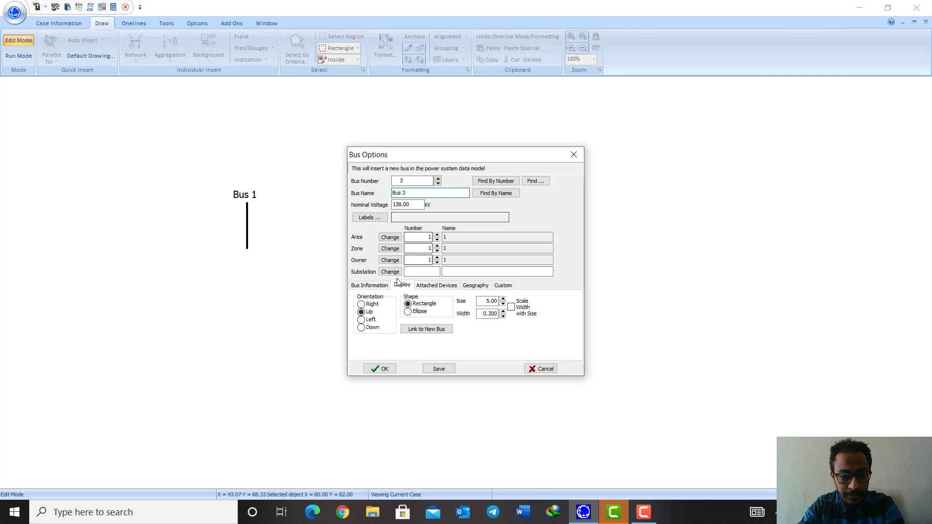
left_click(369, 305)
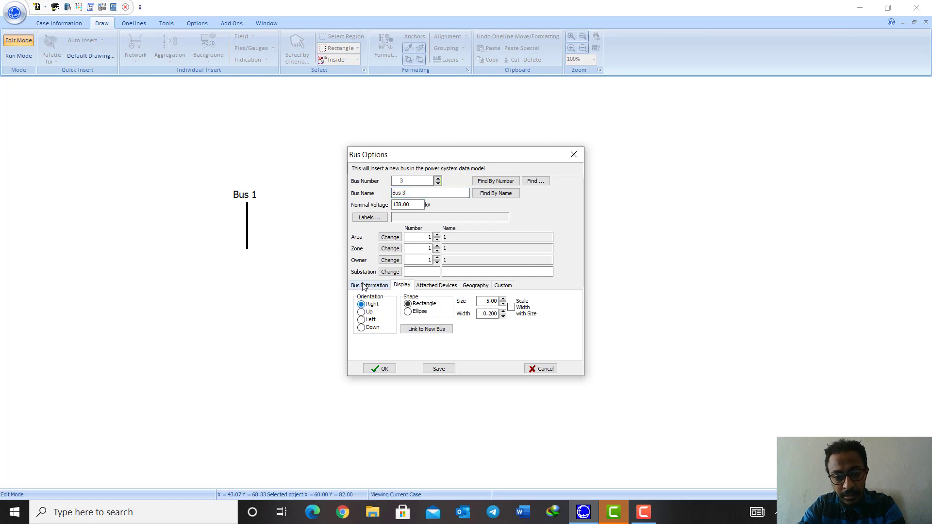
left_click(375, 368)
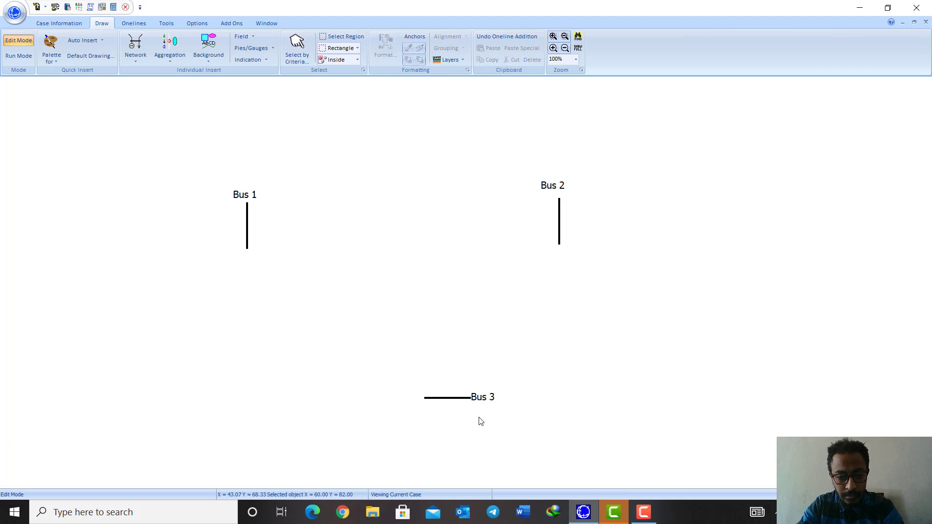
left_click_drag(456, 399, 414, 374)
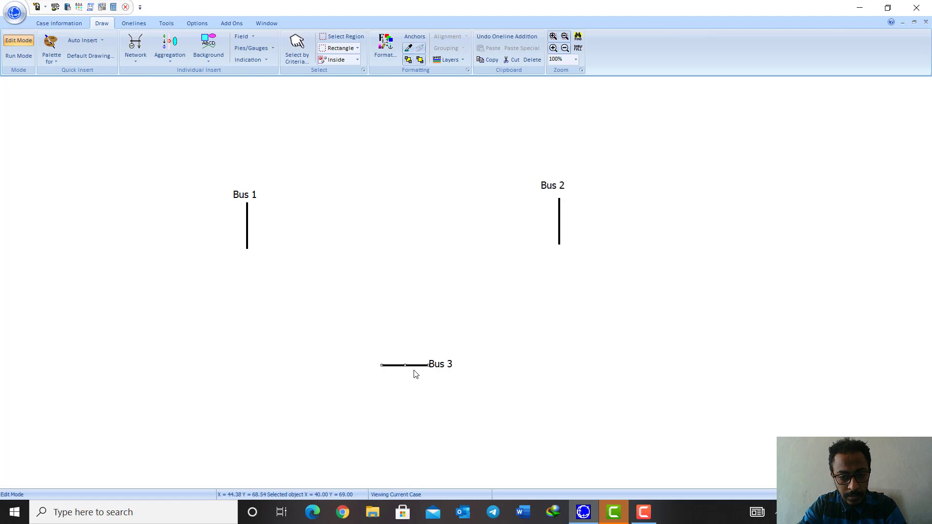
left_click(486, 336)
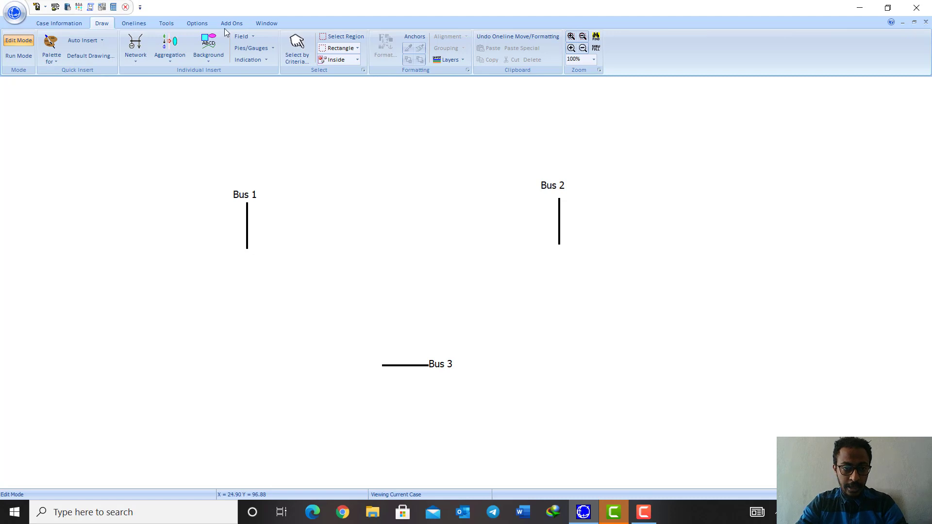
Add a bus voltage field to Bus 1 with value 1.05 and four decimal digits, positioned left of the bar's lower end.
left_click(242, 37)
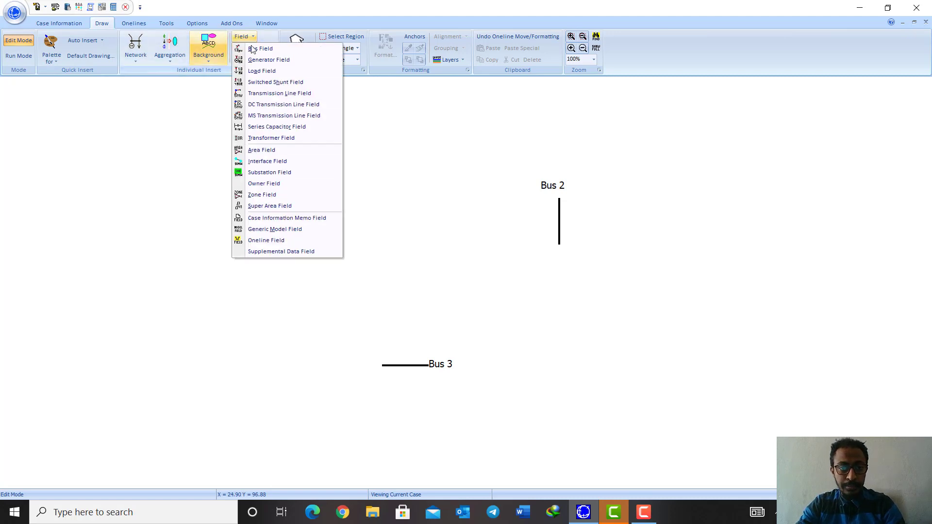
left_click(258, 49)
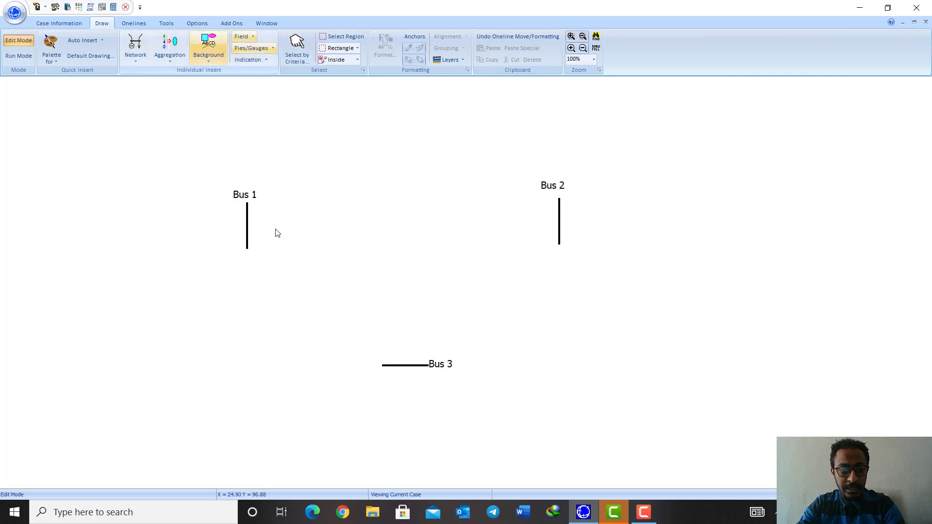
left_click(246, 247)
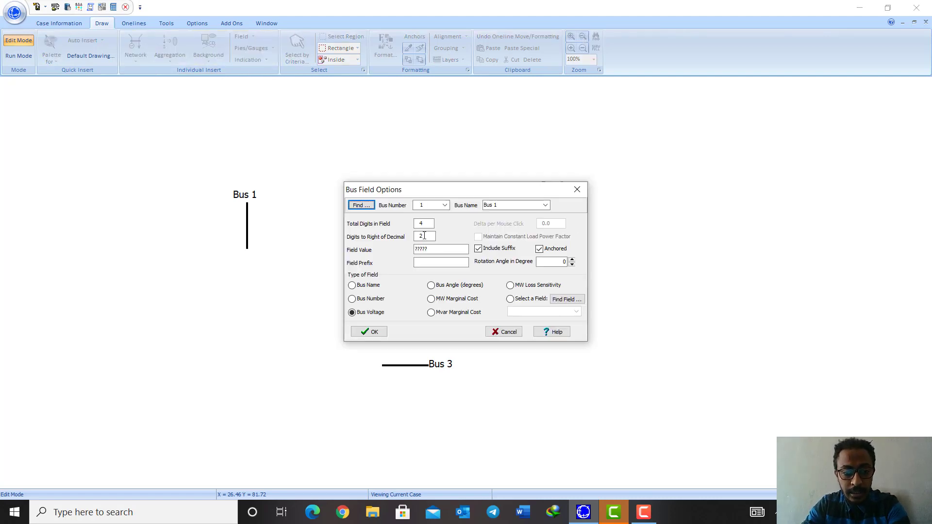
left_click_drag(437, 250, 413, 251)
type("1.05")
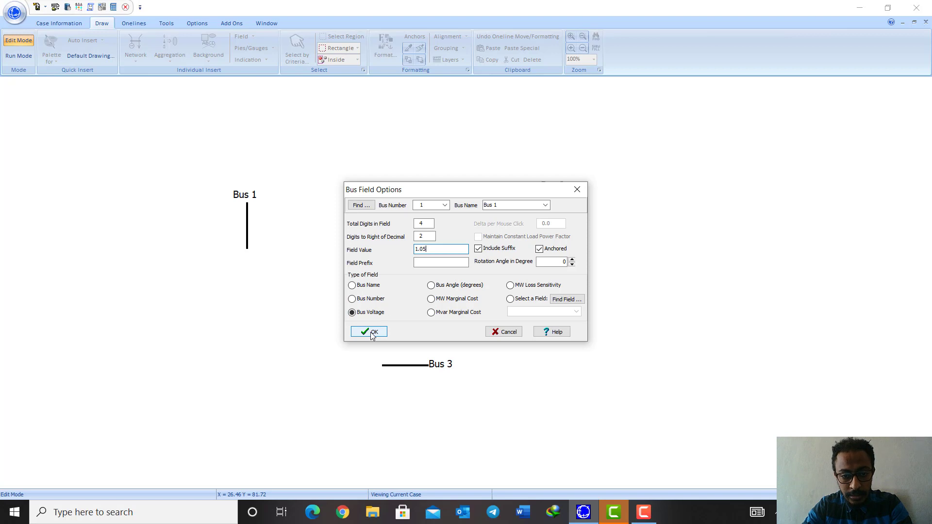
left_click(422, 236)
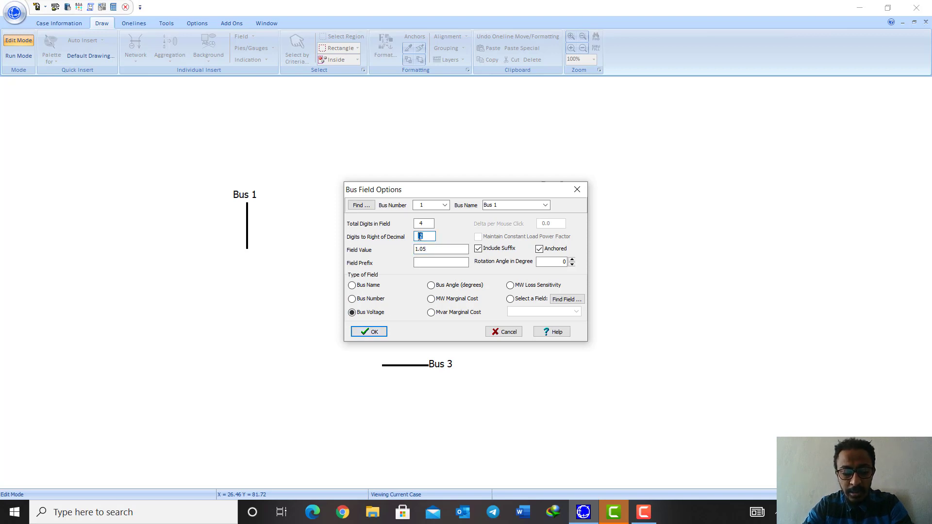
type("4")
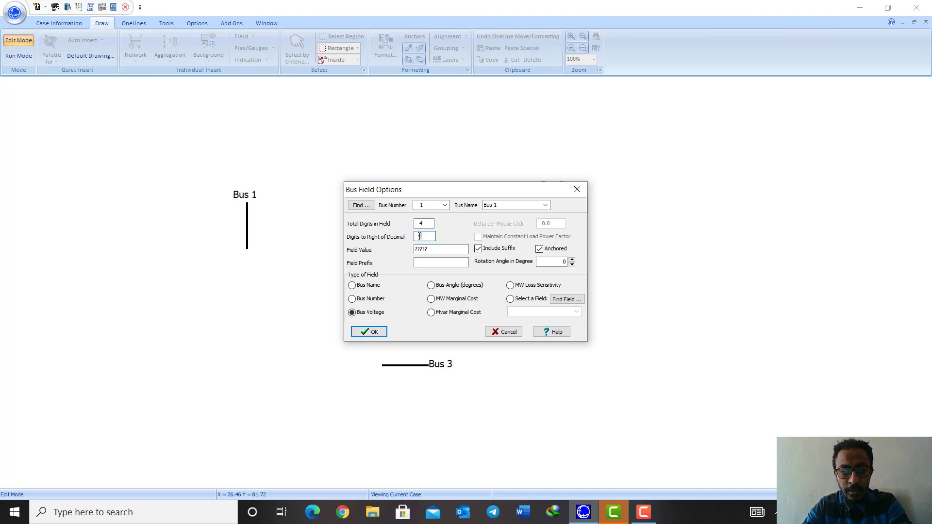
left_click(370, 332)
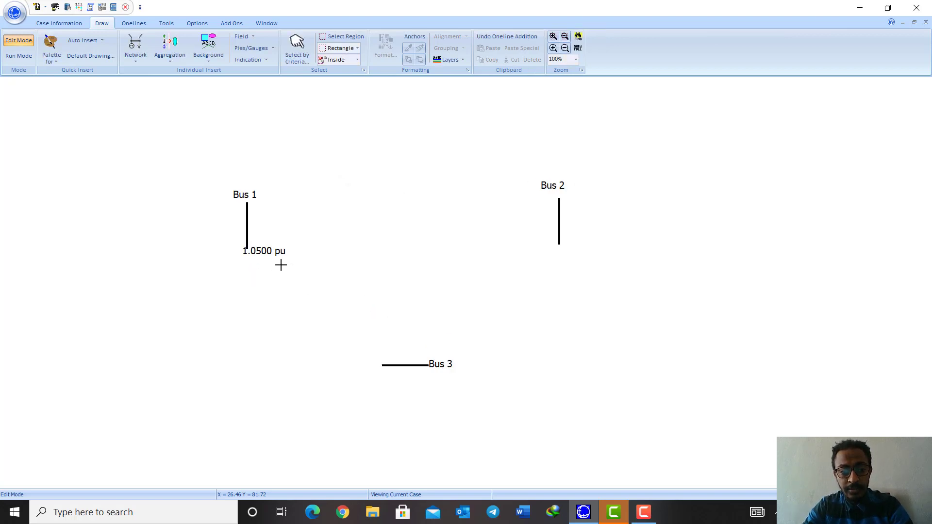
left_click_drag(267, 251, 228, 257)
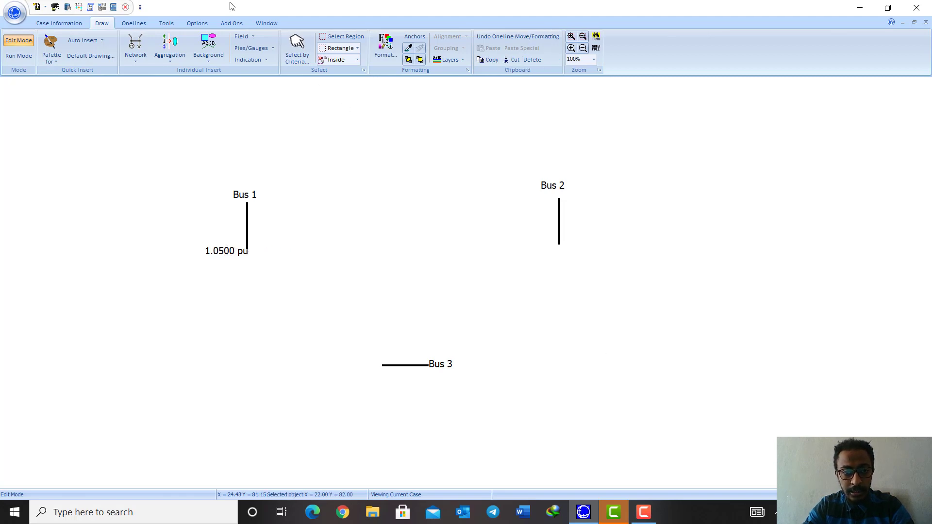
Add a bus voltage field with value 1 to Bus 2, positioned at the lower end of its bar.
left_click(252, 39)
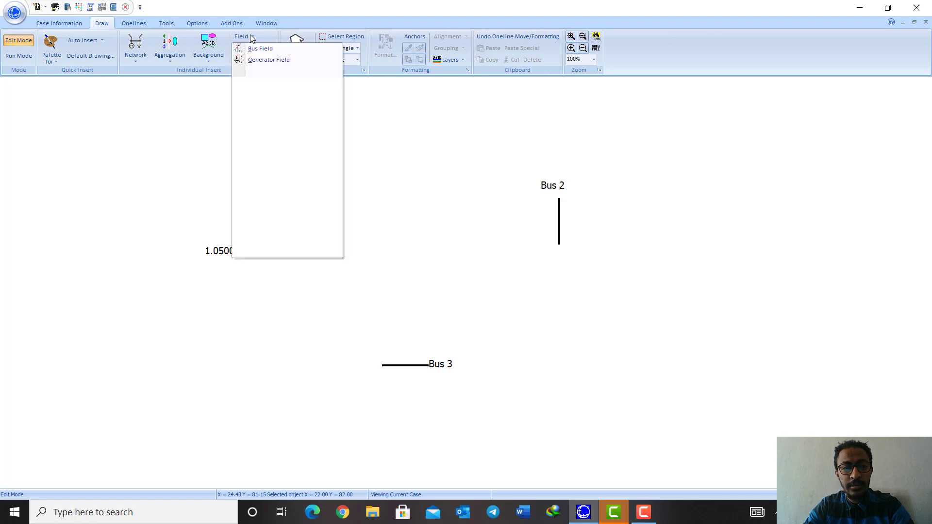
left_click(257, 51)
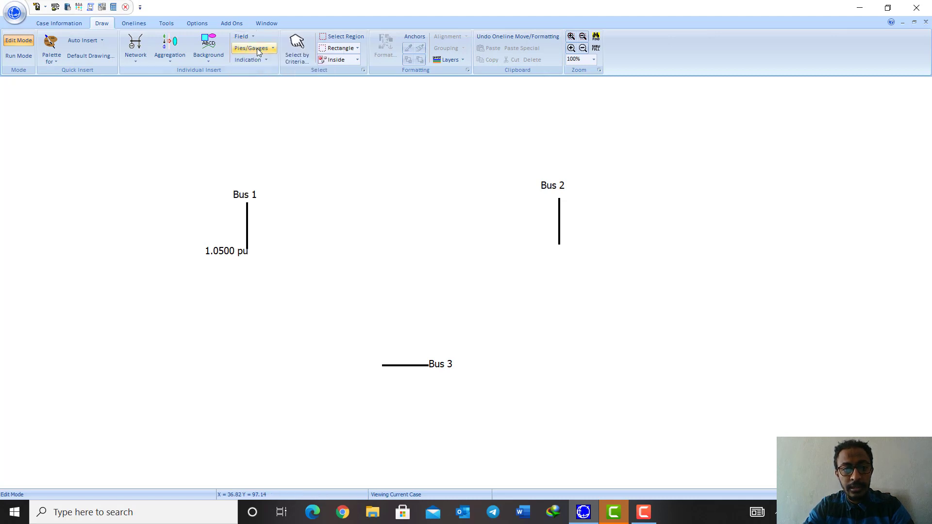
left_click(559, 242)
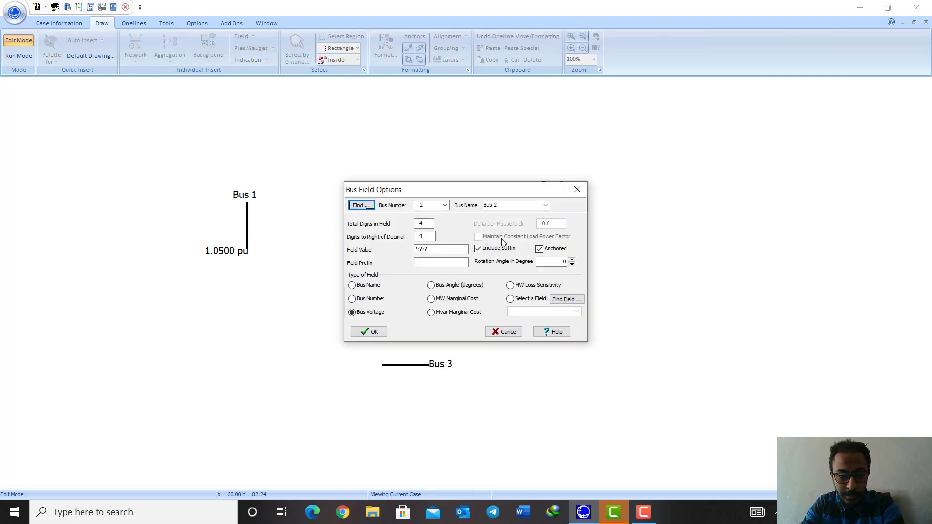
left_click_drag(456, 250, 406, 255)
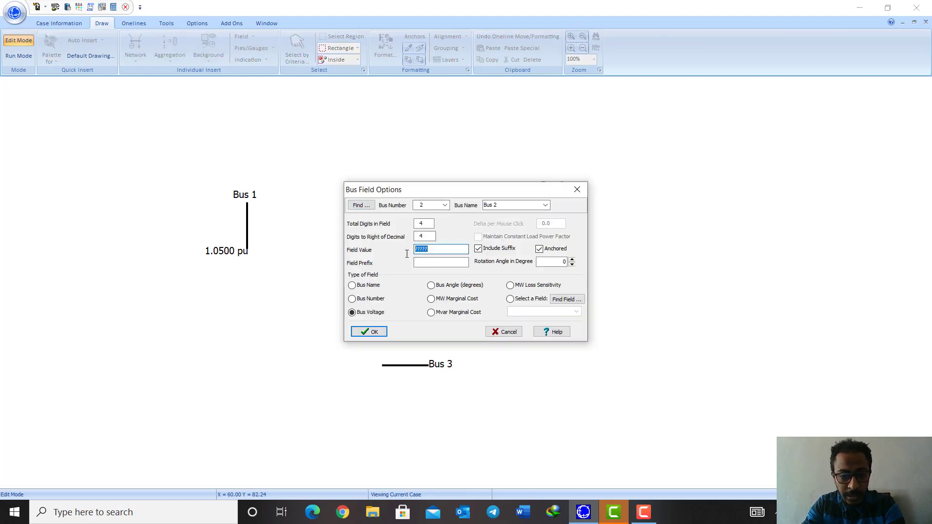
type("1")
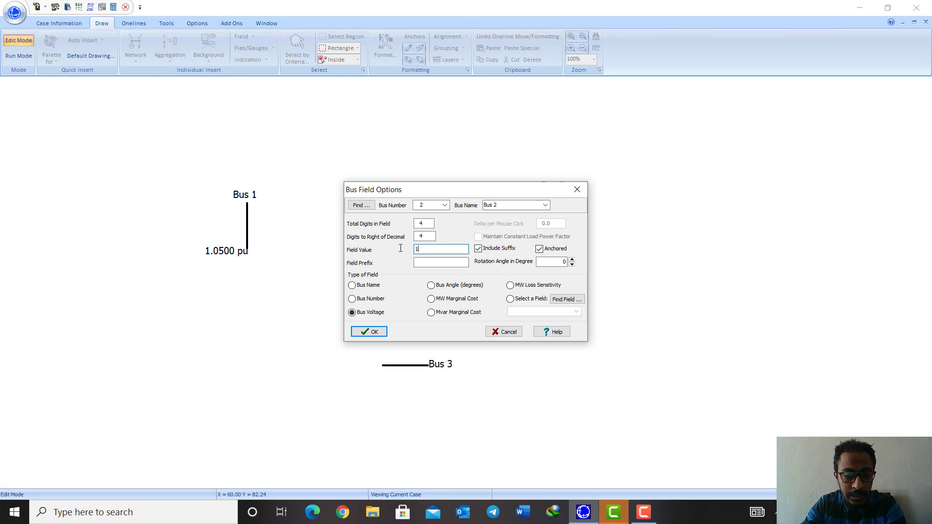
left_click(369, 330)
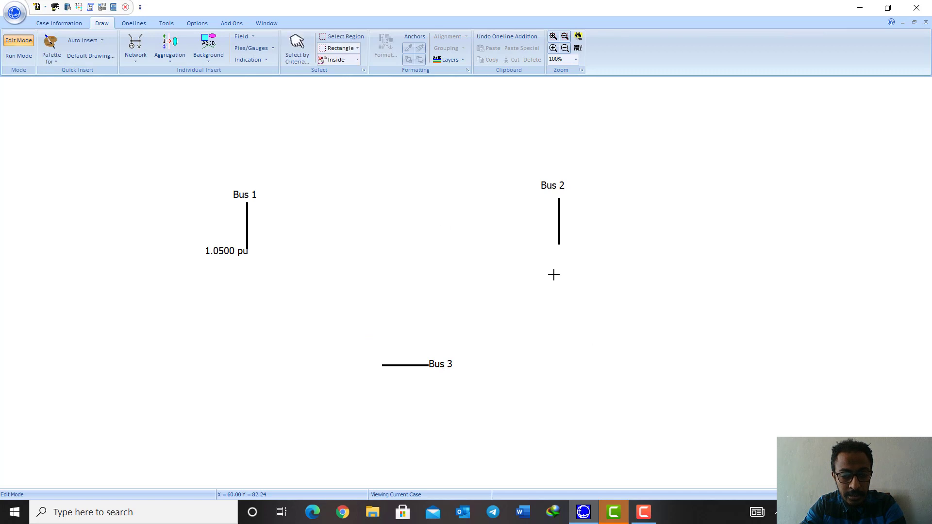
left_click(558, 268)
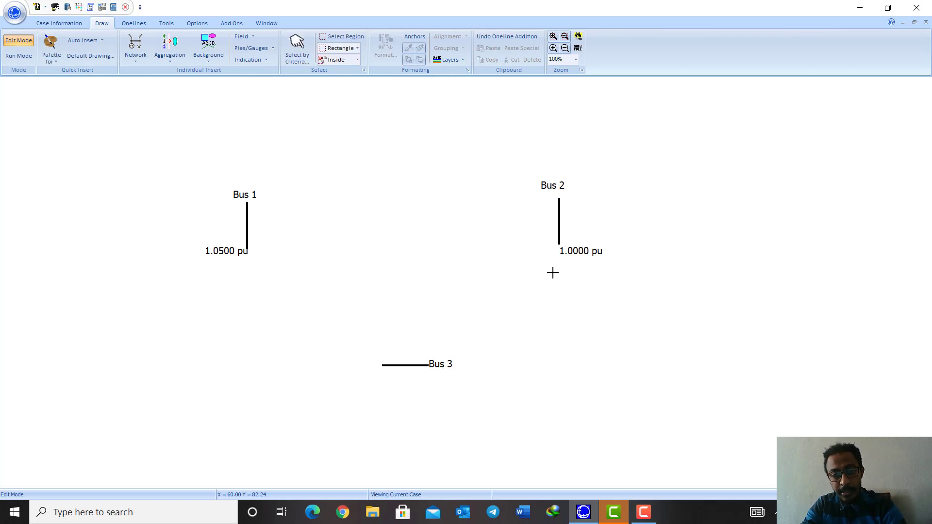
mouse_move(586, 257)
left_mouse_down()
mouse_move(565, 256)
mouse_move(599, 252)
left_mouse_up()
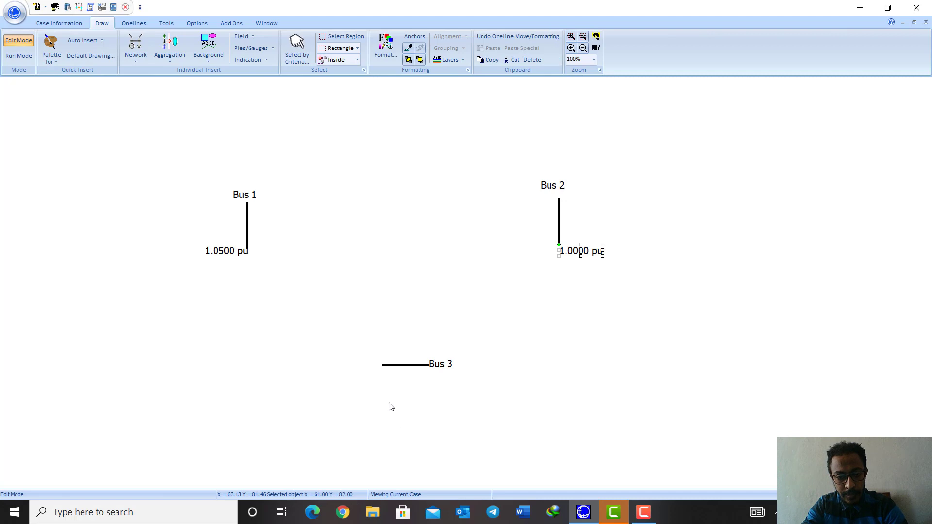
Add a bus voltage field with value 1 to Bus 3 and move it to the left of the bar.
left_click(243, 37)
left_click(255, 49)
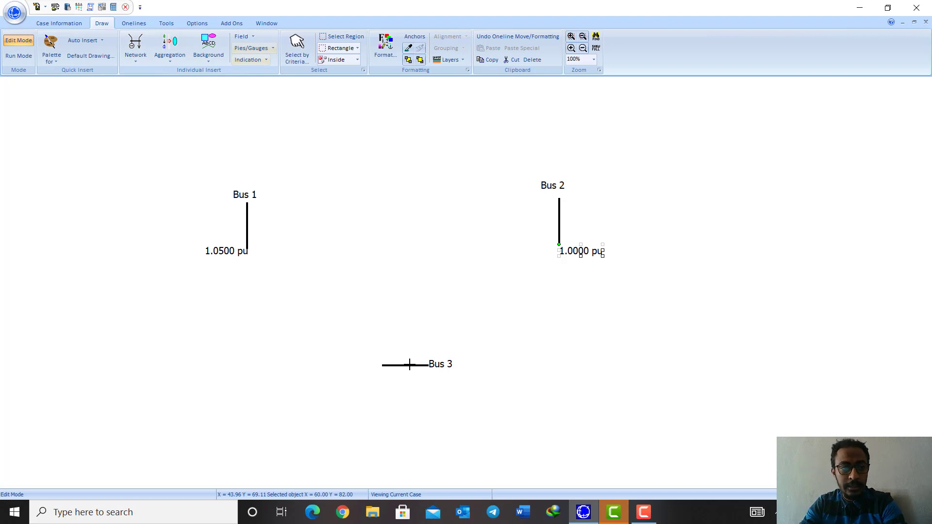
left_click(409, 365)
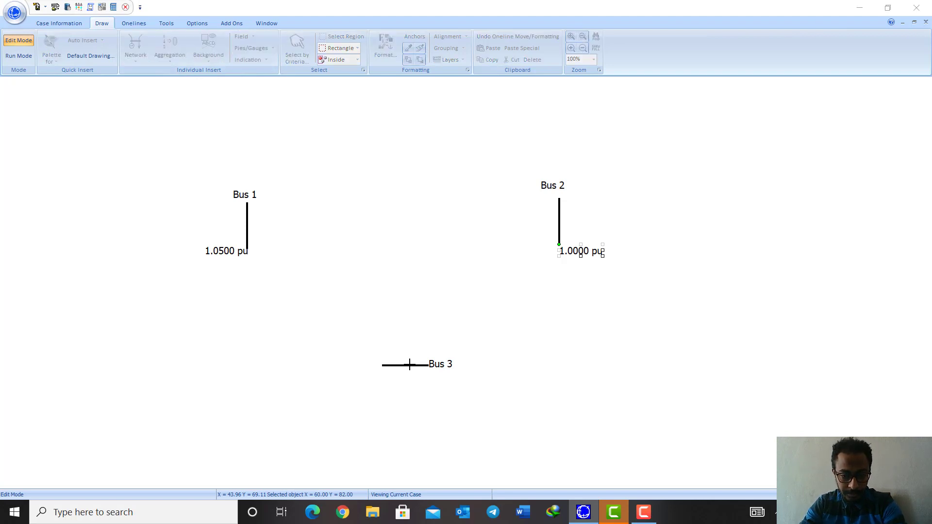
double_click(414, 248)
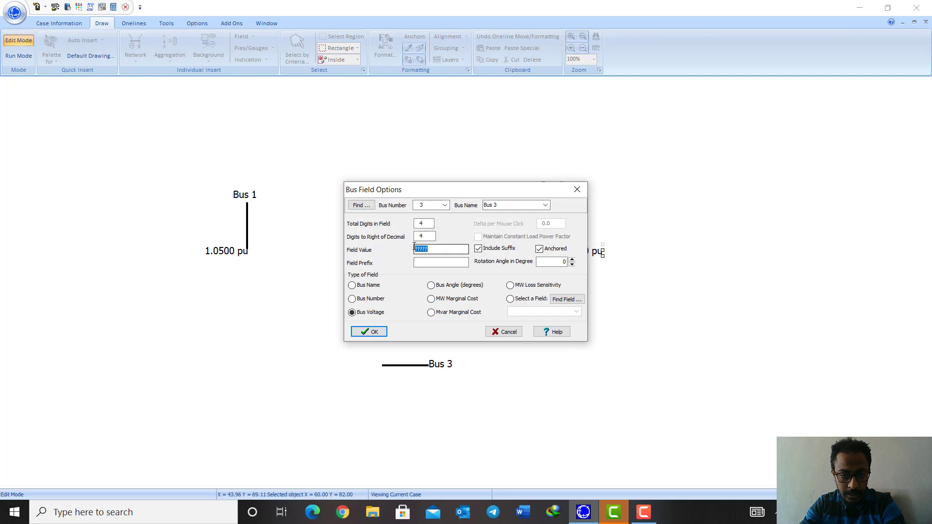
type("1")
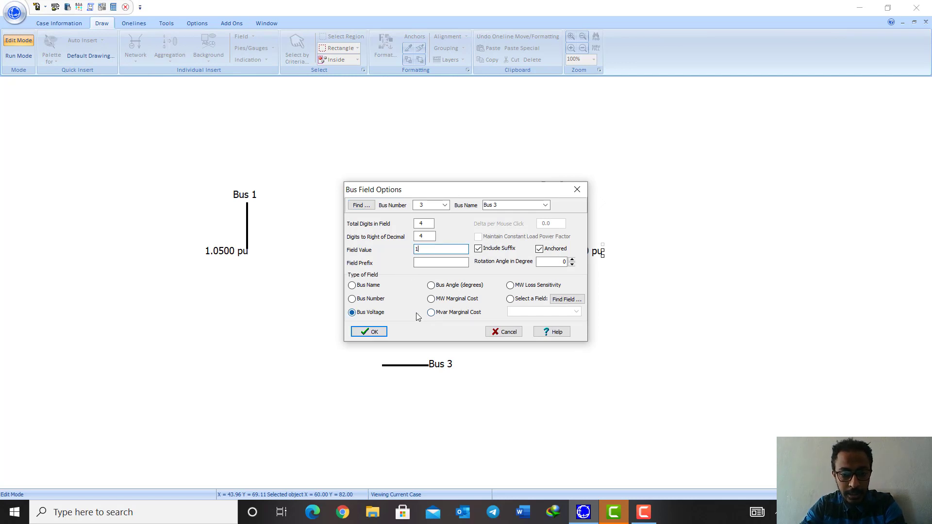
left_click(371, 332)
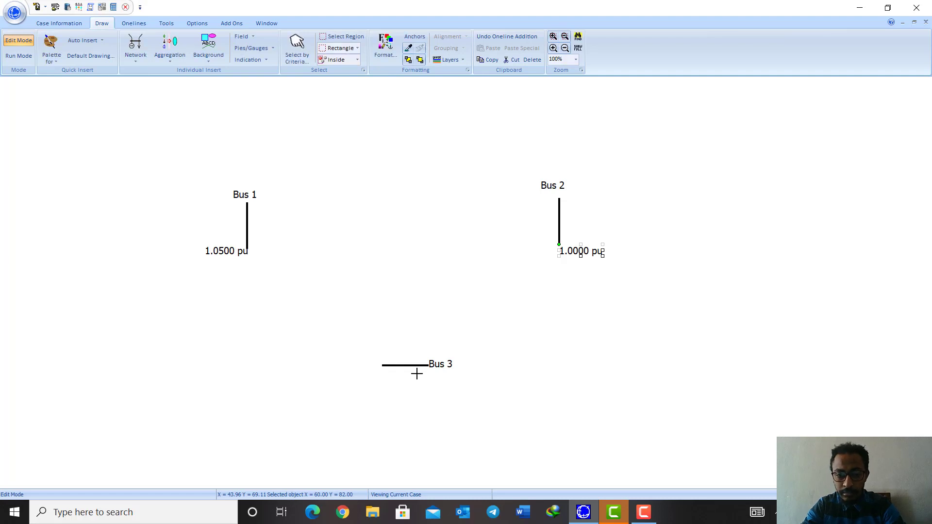
left_click(416, 388)
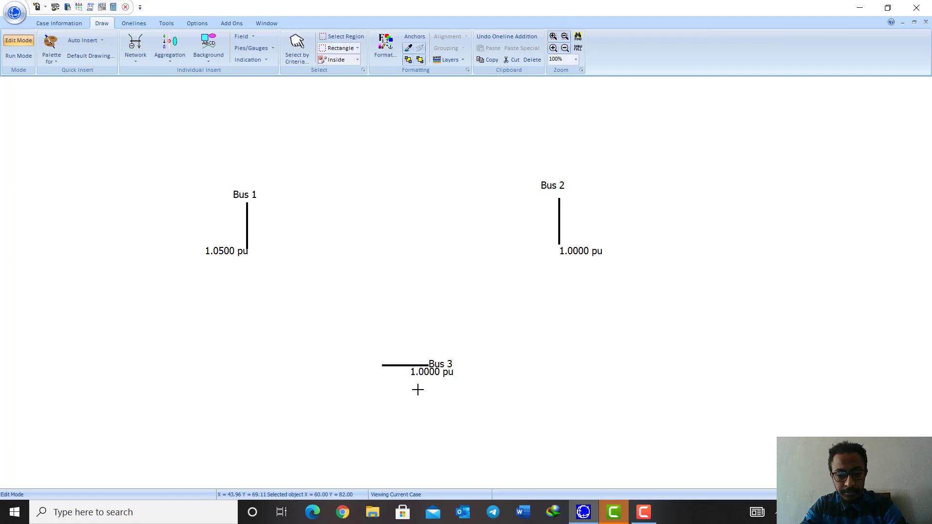
left_click_drag(433, 374, 358, 381)
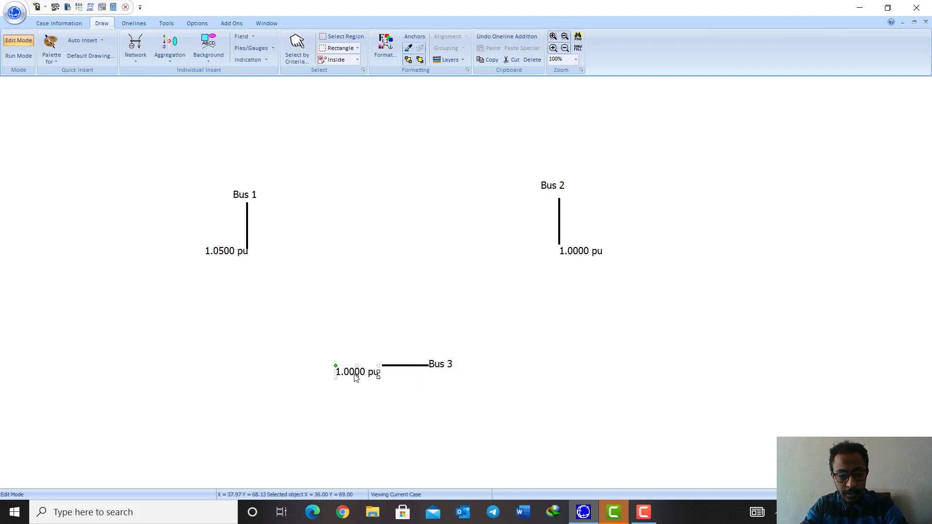
left_click(376, 398)
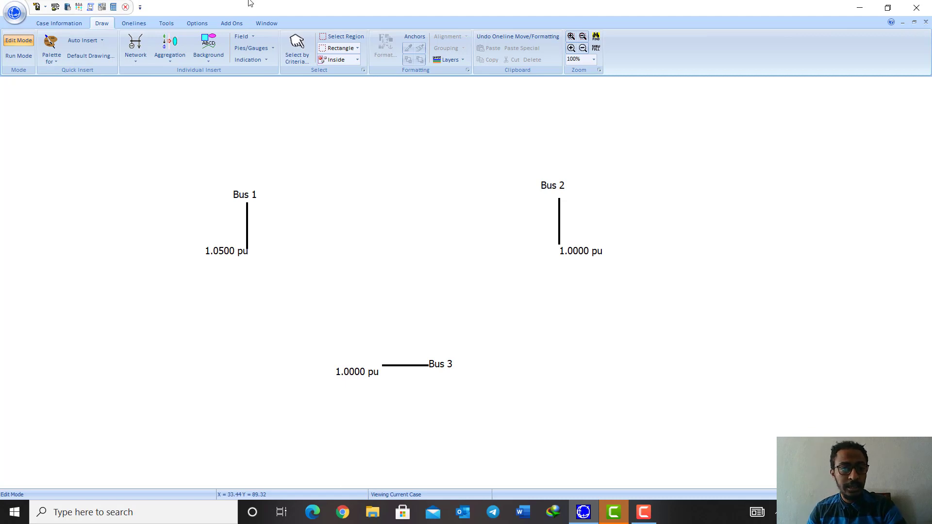
Insert a generator at Bus 1 with 1000 MW output and a setpoint voltage of 1.05.
left_click(133, 61)
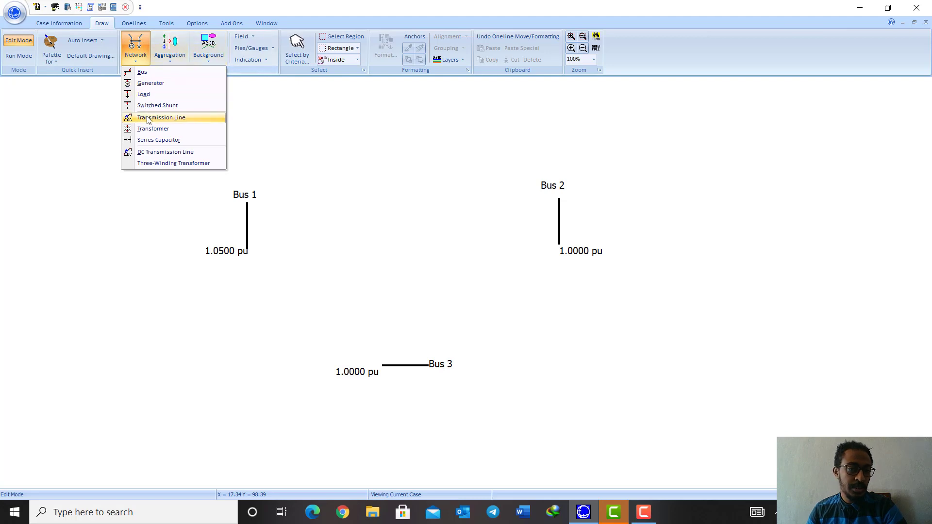
left_click(154, 84)
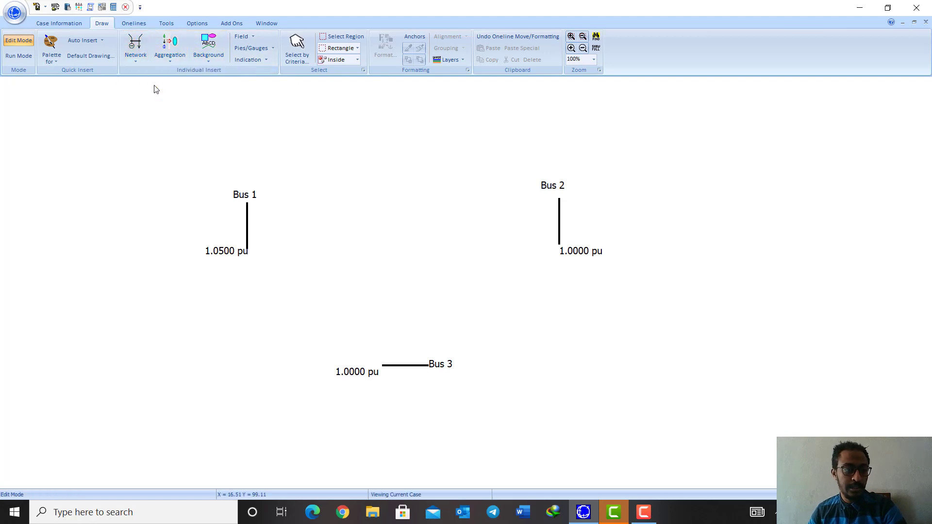
left_click(247, 221)
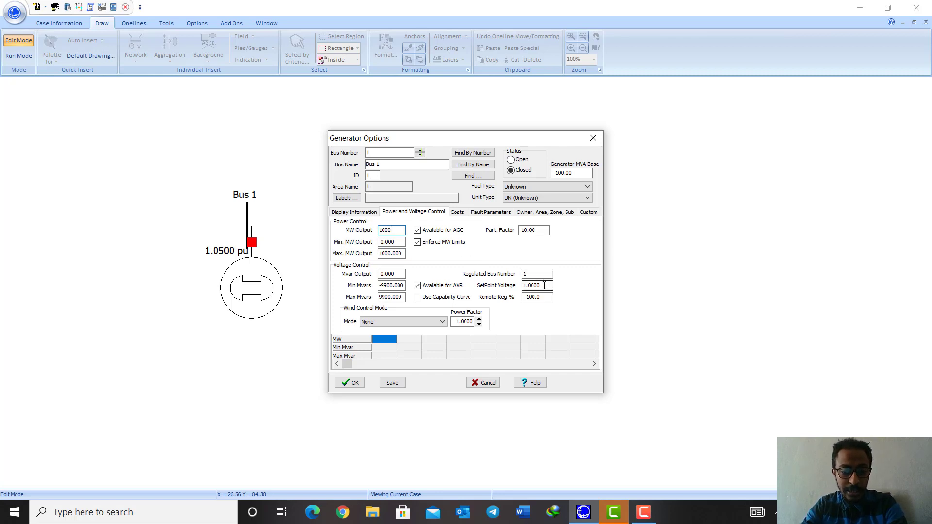
left_click_drag(538, 287, 532, 287)
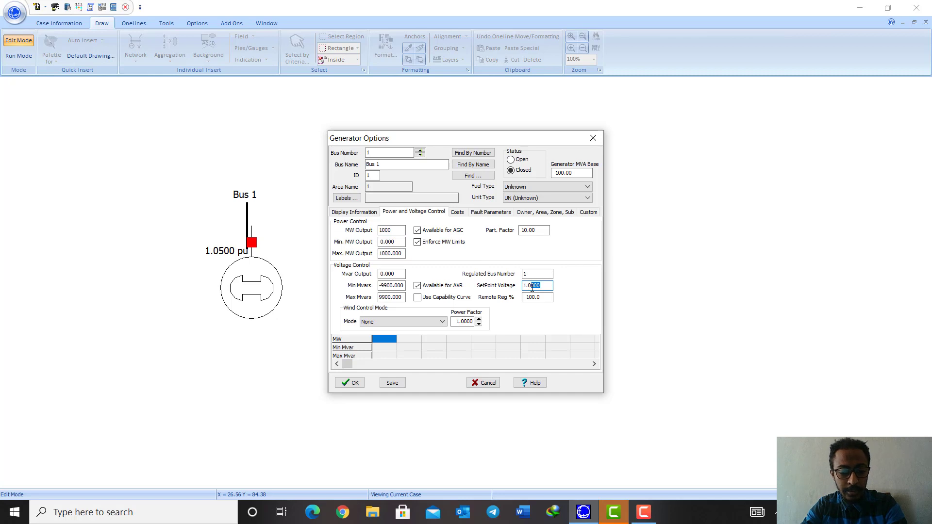
type("5")
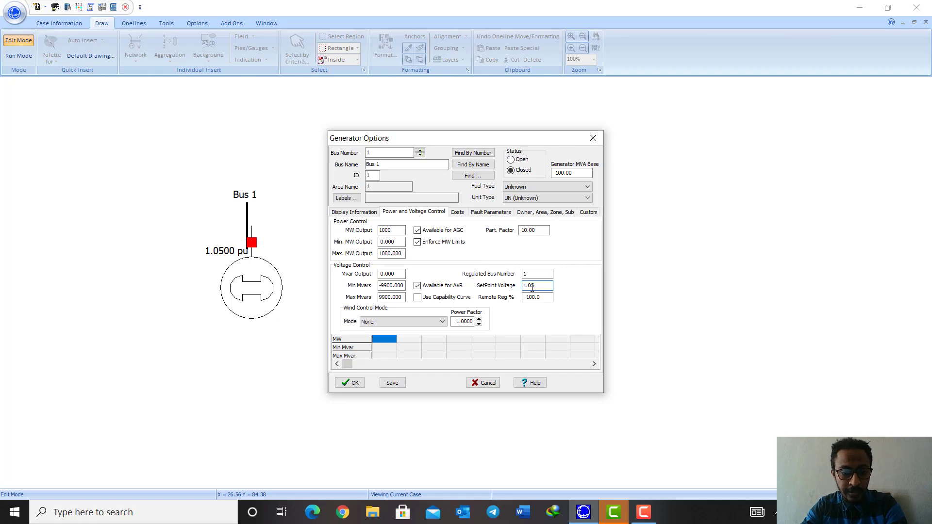
Give the Bus 1 generator Left orientation with the Dog Bone rotor shape and shift it slightly left to X 26, Y 84.
left_click(356, 212)
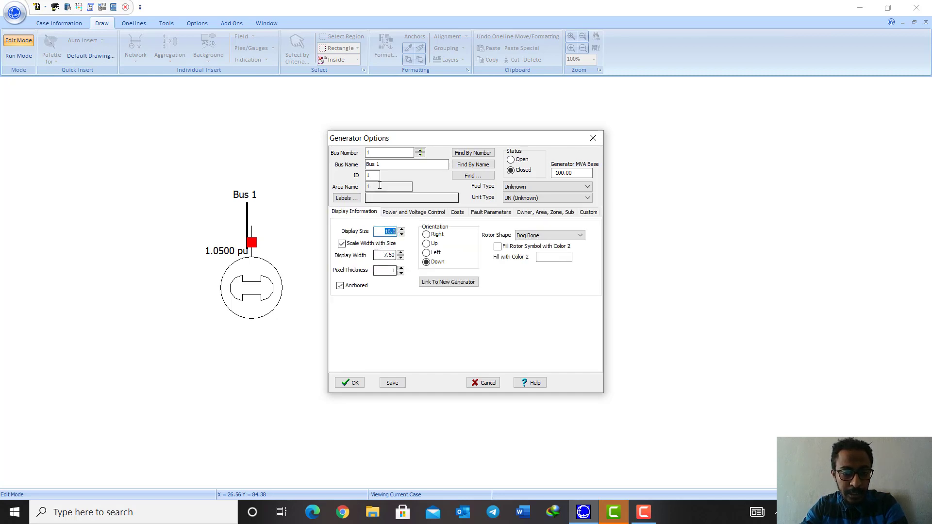
left_click(426, 253)
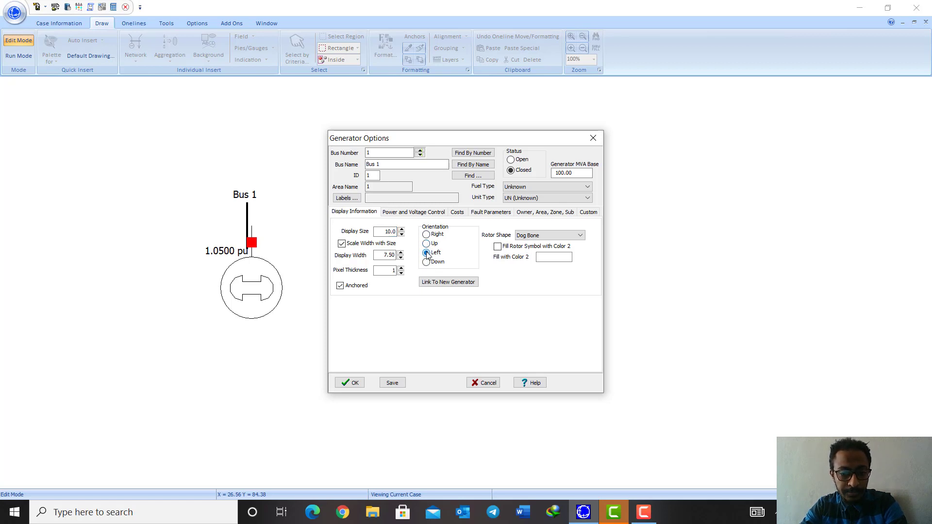
left_click(537, 237)
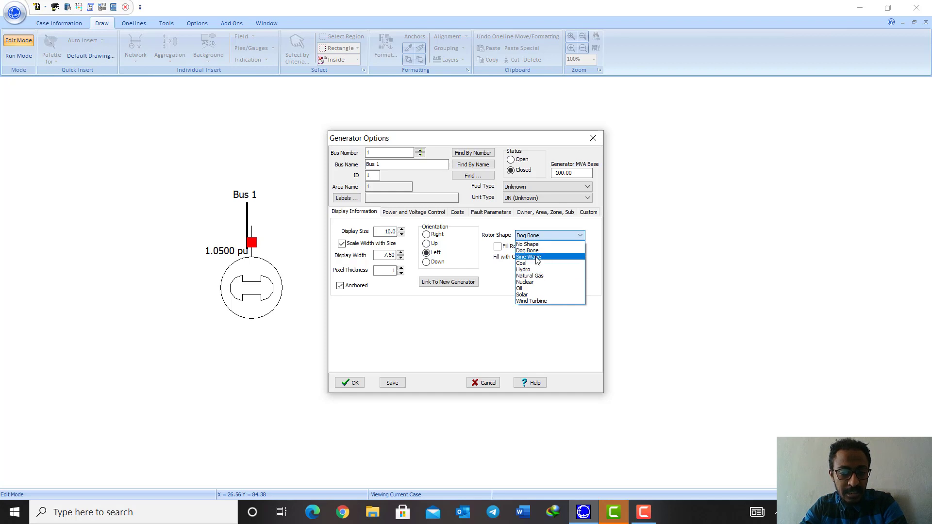
left_click(537, 252)
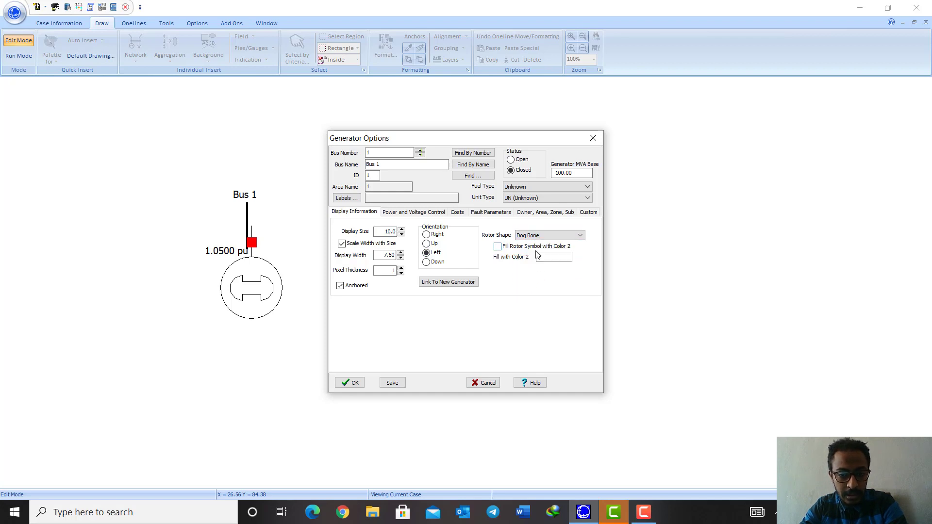
left_click(355, 384)
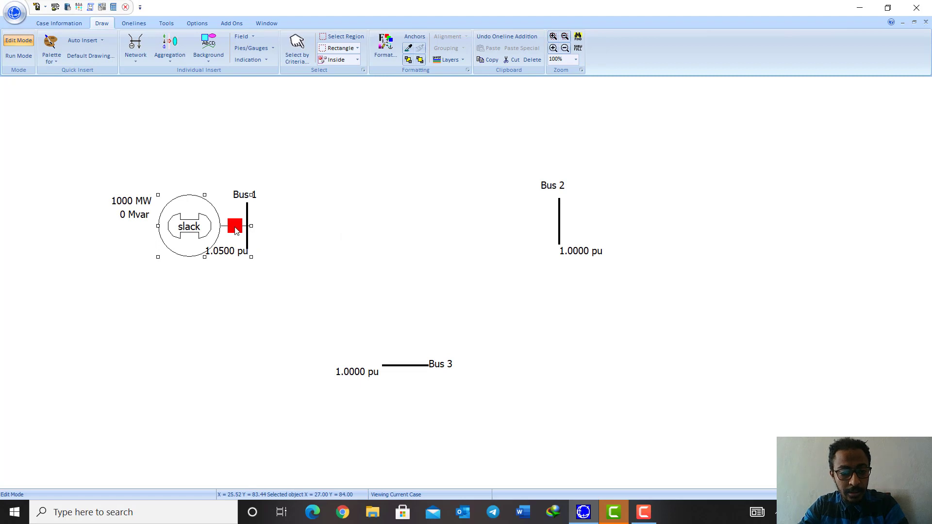
left_click_drag(206, 226, 210, 228)
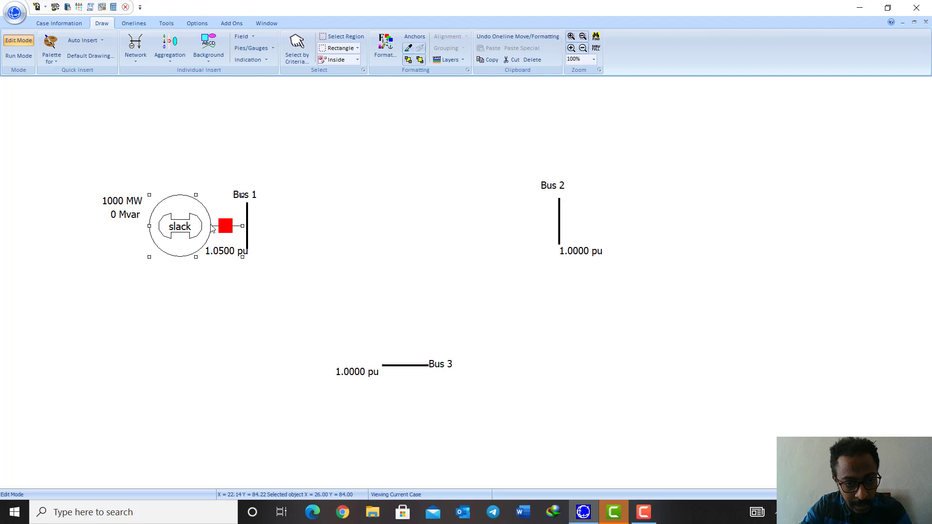
Move the Bus 1 label higher, shift the bus slightly up and left, and lengthen its bar upward.
left_click(257, 216)
left_click_drag(246, 195, 238, 140)
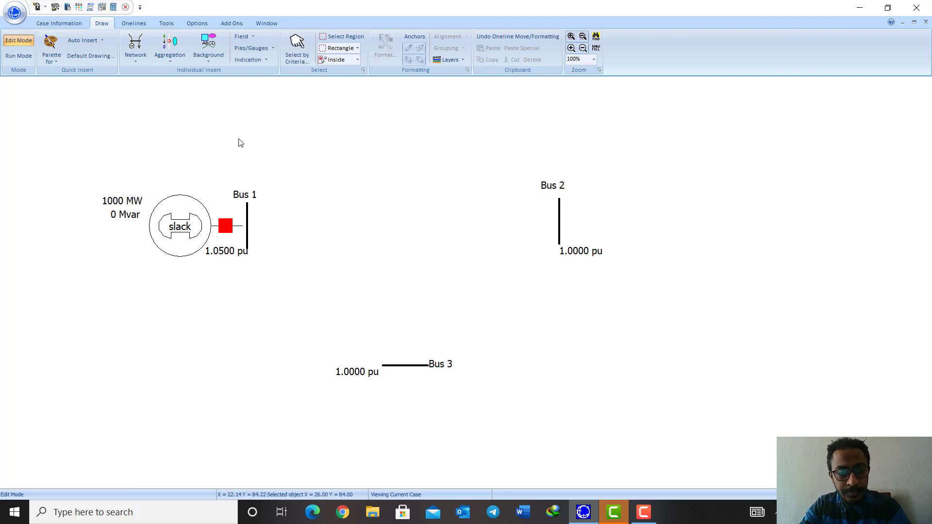
left_click(248, 208)
left_click_drag(249, 207, 244, 204)
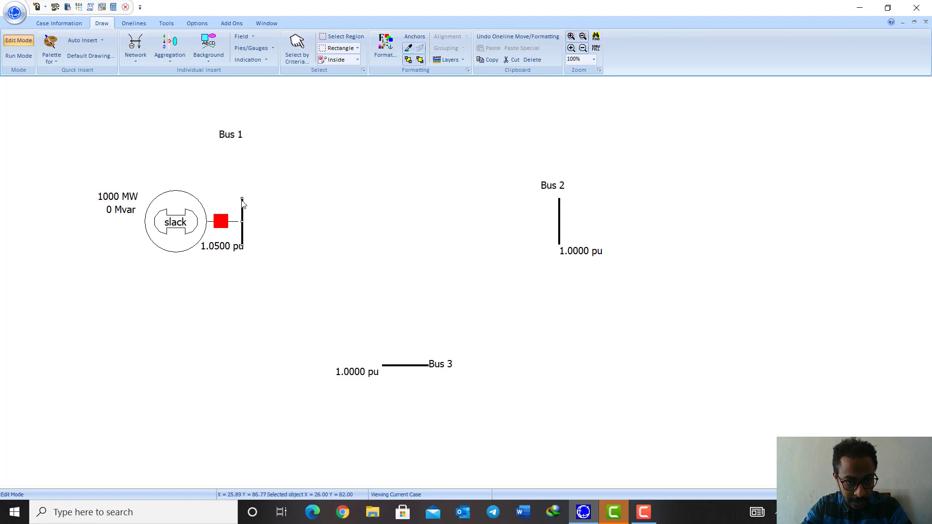
left_click_drag(242, 198, 244, 186)
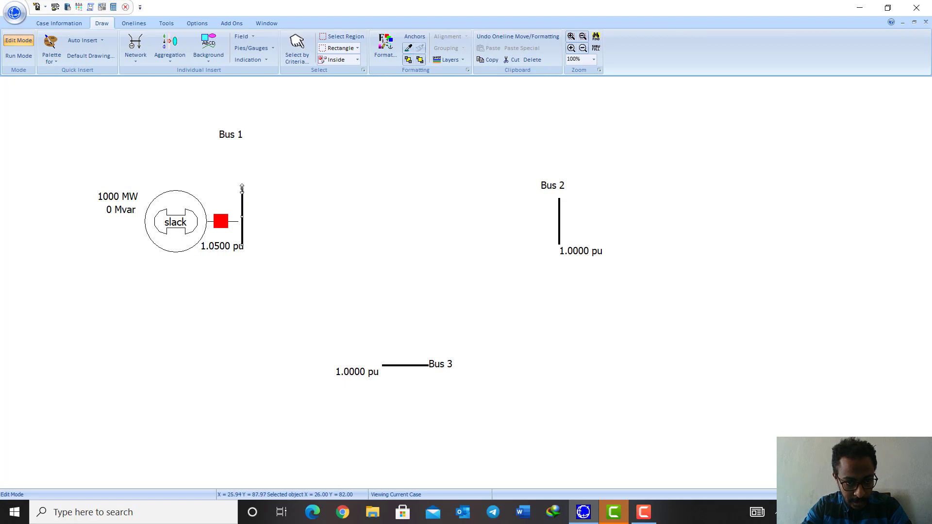
left_click_drag(241, 188, 242, 178)
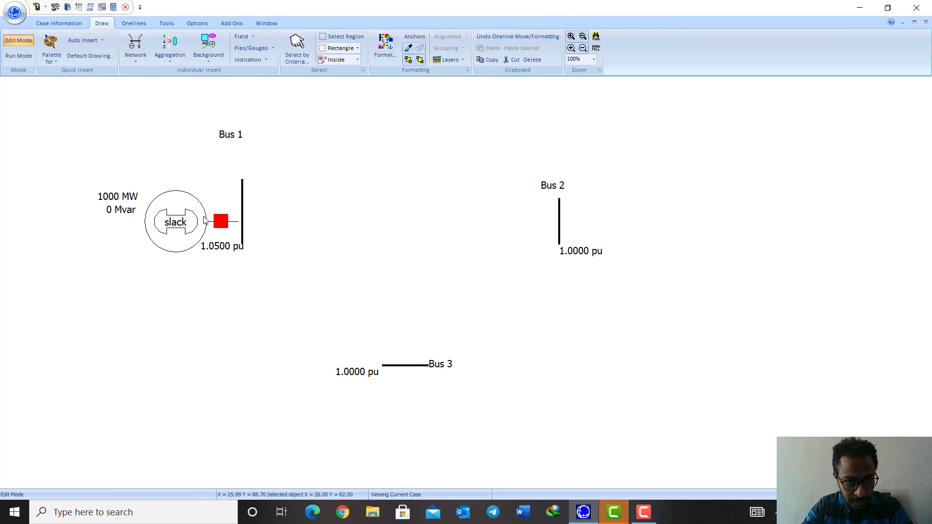
Move the slack generator to X 26, Y 86 so it meets the Bus 1 bar, and place the Bus 1 label just above the bar.
left_click_drag(203, 217, 248, 223)
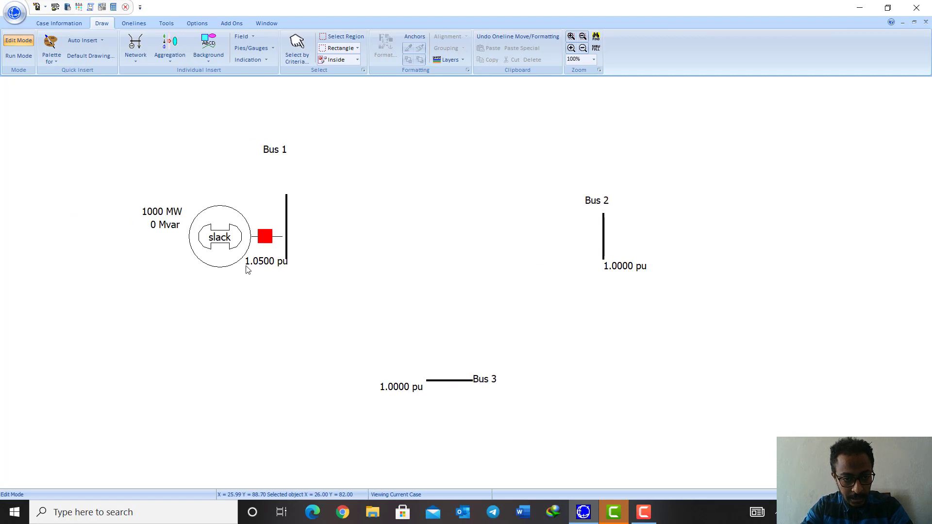
left_click_drag(225, 269, 239, 254)
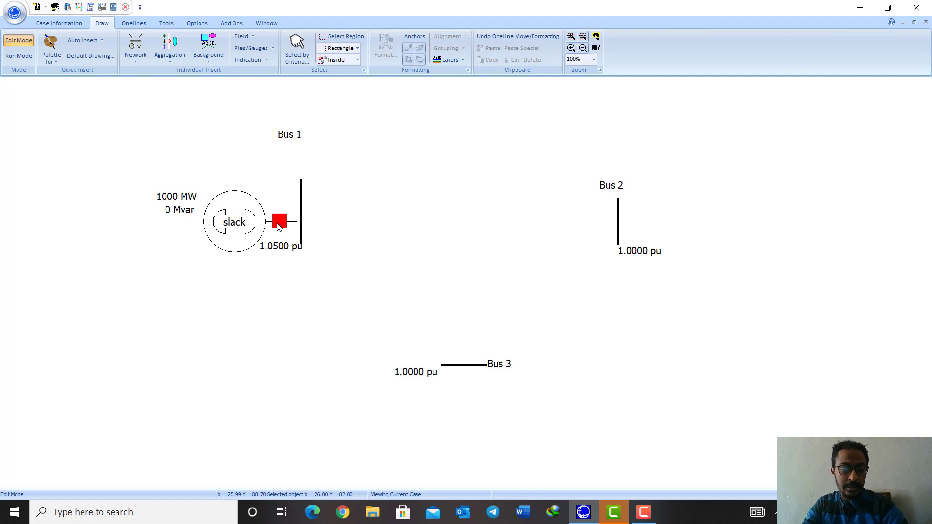
mouse_move(278, 228)
left_mouse_down()
mouse_move(288, 230)
mouse_move(287, 215)
left_mouse_up()
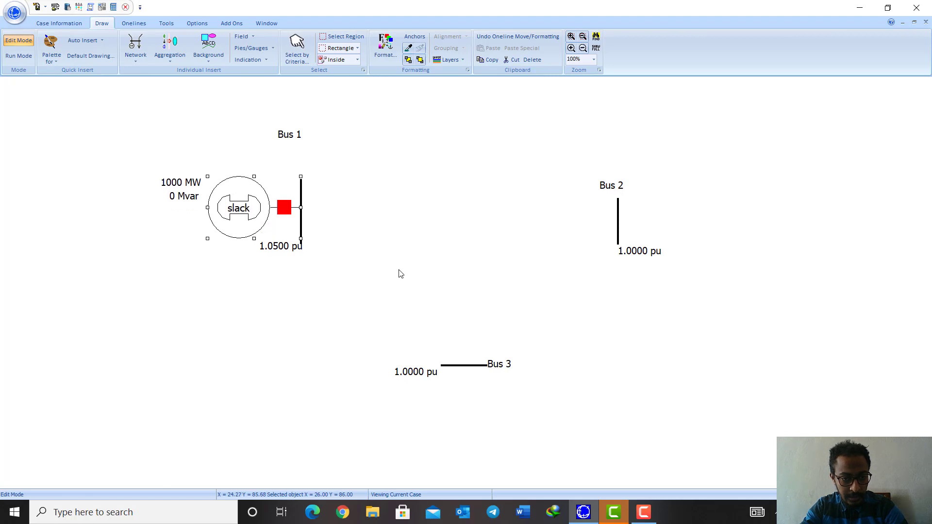
left_click(299, 190)
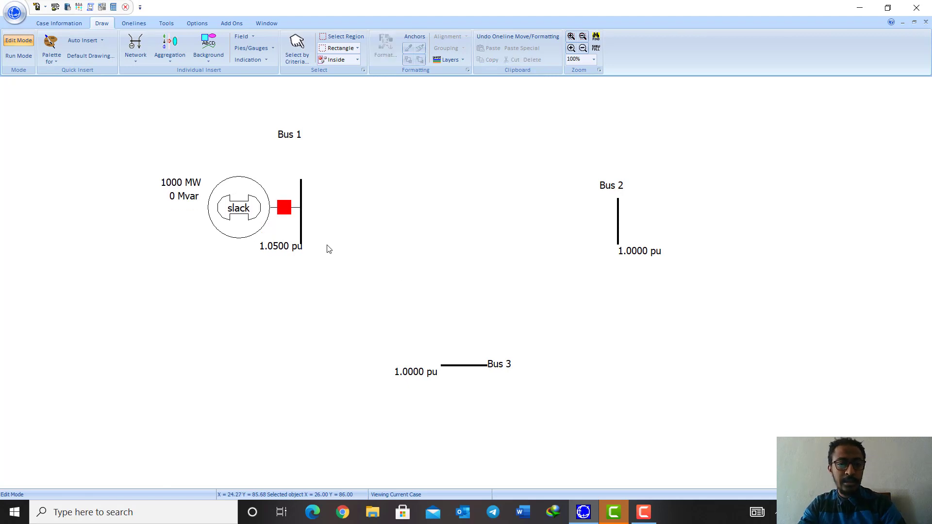
left_click_drag(293, 137, 305, 170)
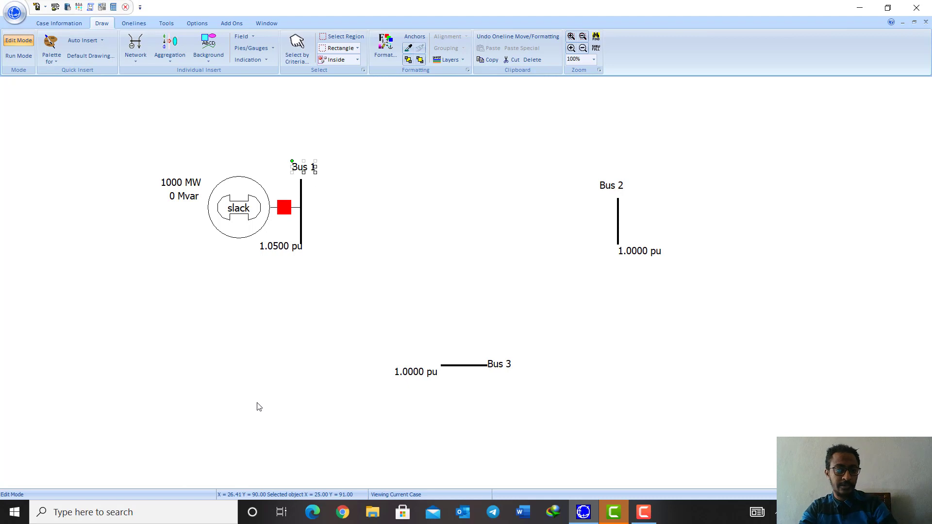
left_click(257, 407)
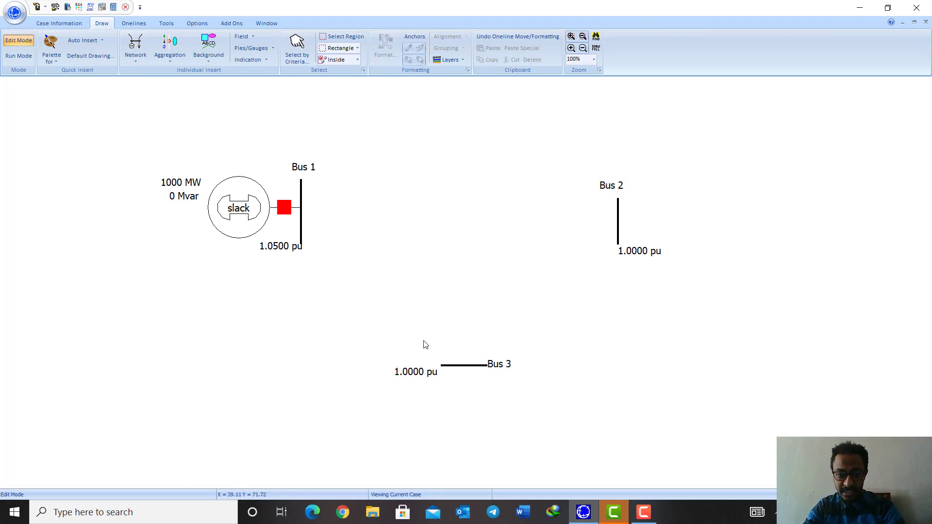
Draw a transmission line from the upper part of the Bus 1 bar to the Bus 2 bar.
left_click(136, 55)
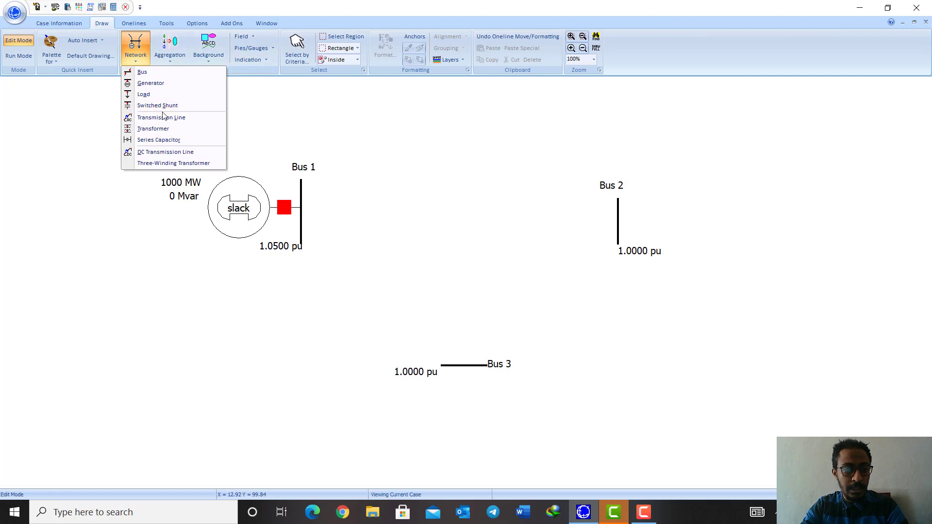
left_click(163, 118)
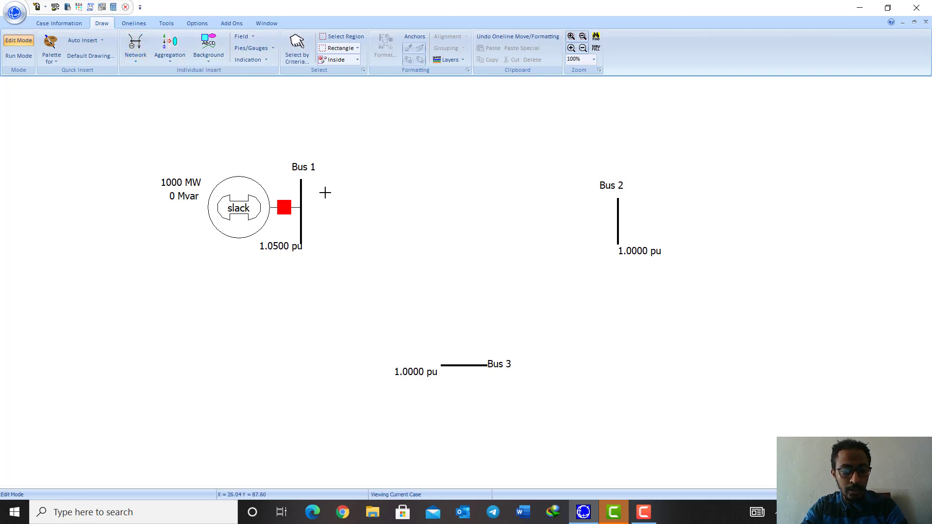
left_click(361, 196)
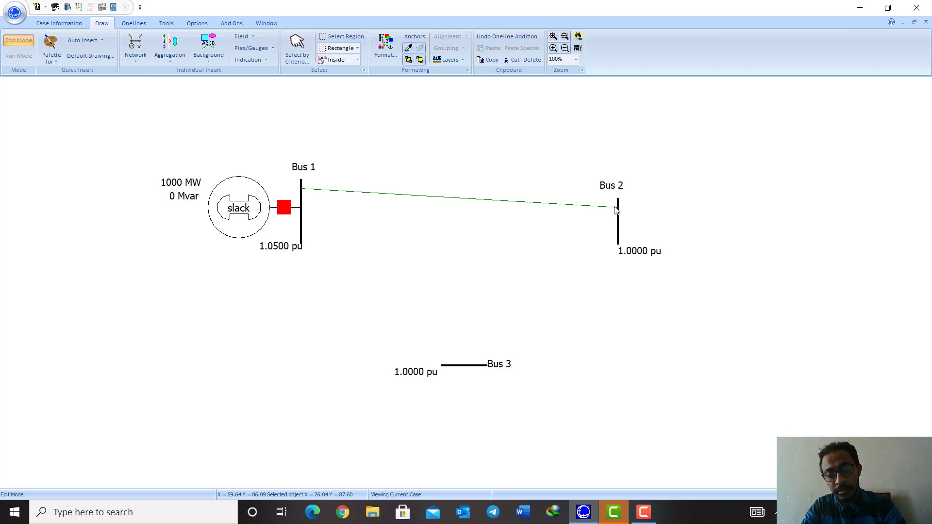
double_click(615, 209)
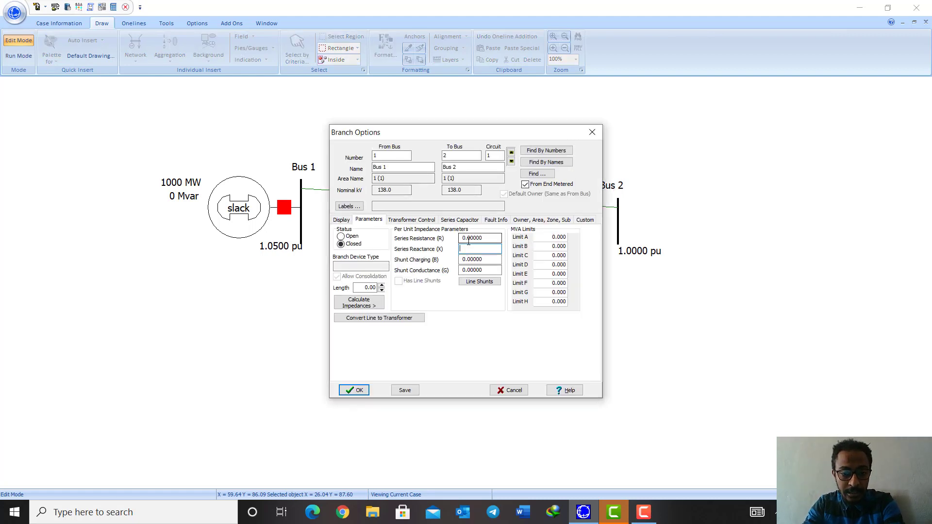
Set the Bus 1 to Bus 2 line's series resistance to 0.06 and series reactance to 0.08, and accept the branch options.
left_click_drag(487, 237, 463, 241)
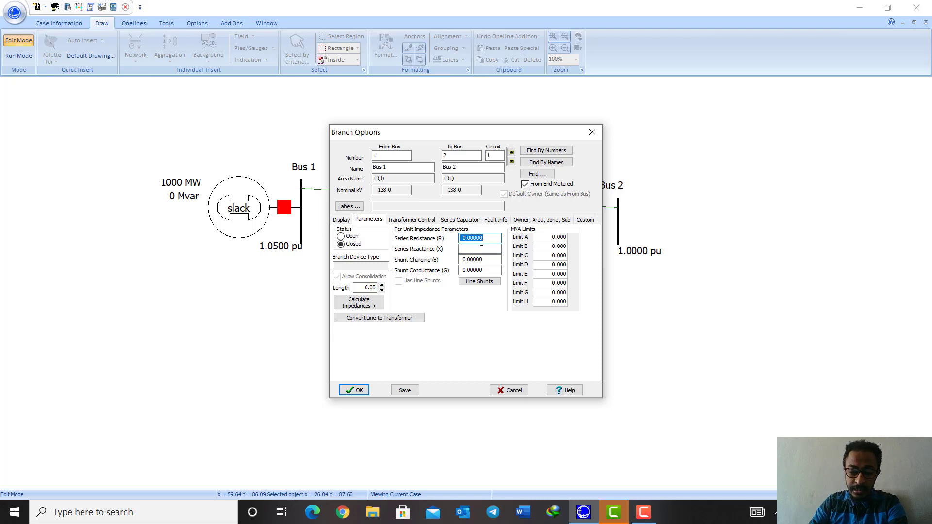
type("0.06")
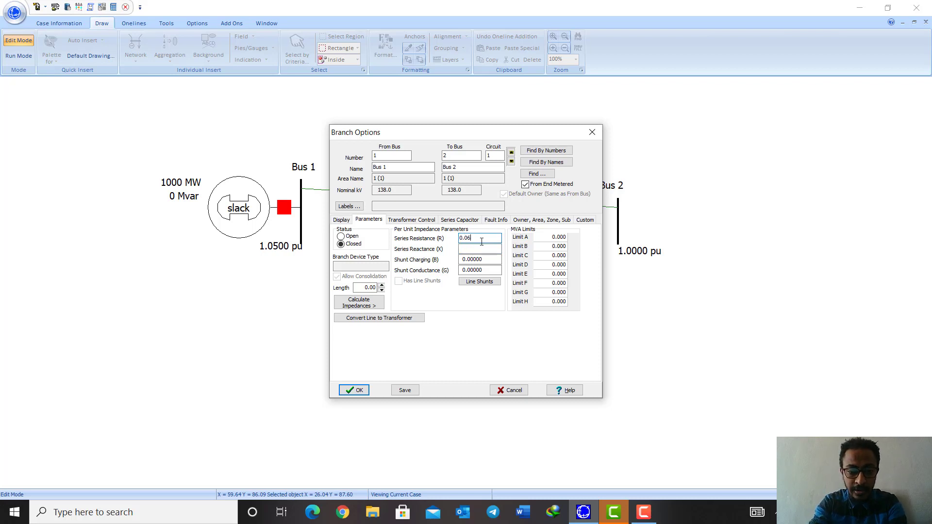
left_click(492, 249)
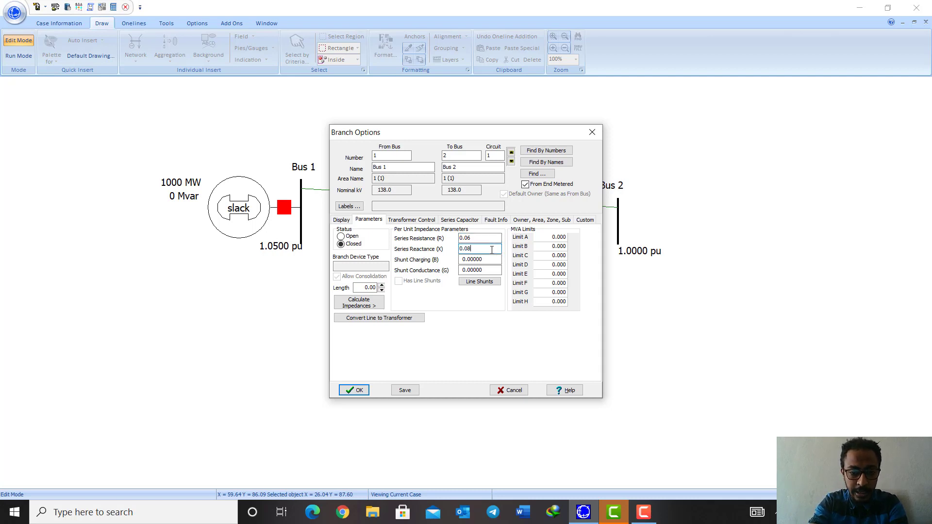
left_click(341, 220)
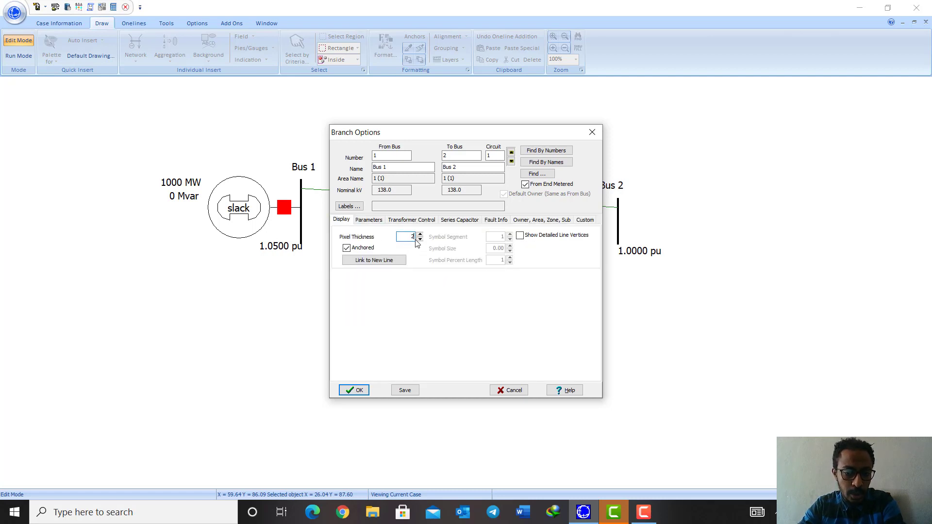
left_click(379, 221)
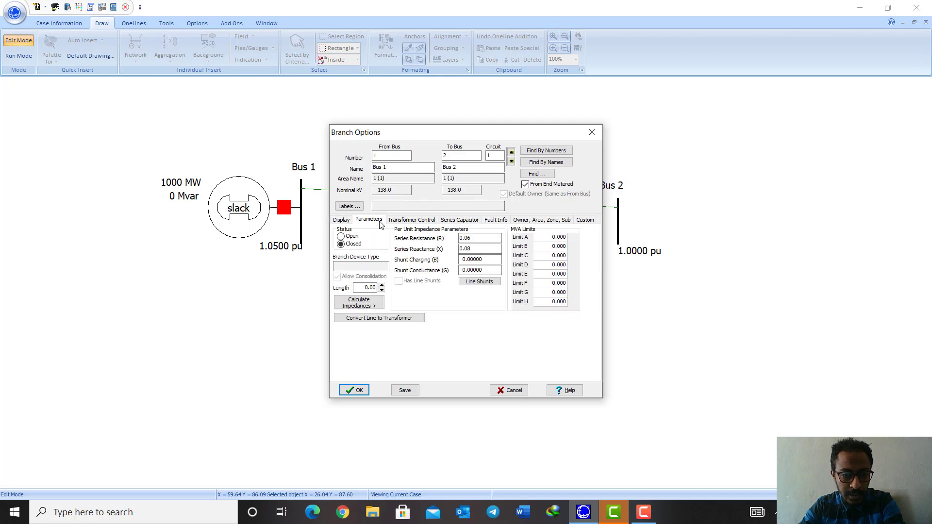
left_click(356, 390)
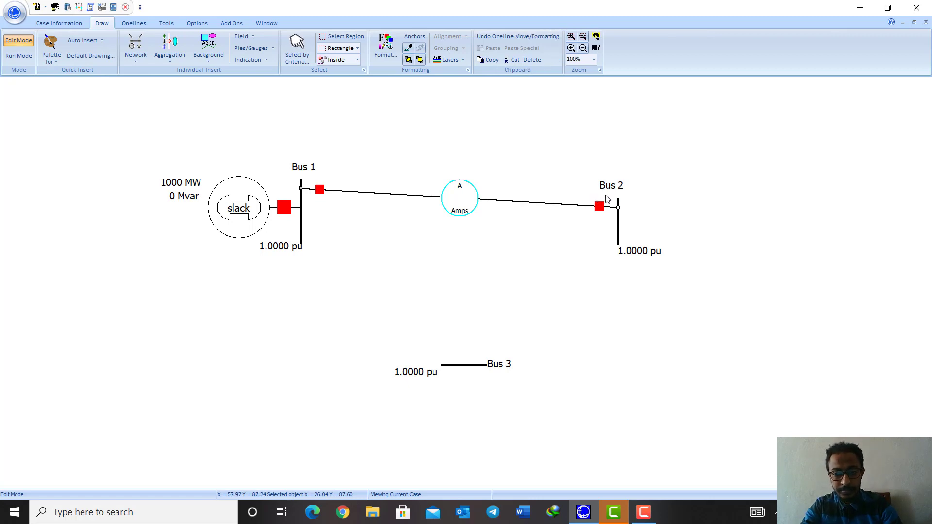
Move the Bus 2 label higher and lengthen the Bus 2 bar upward to match the height of the Bus 1 bar.
left_click_drag(617, 191, 616, 164)
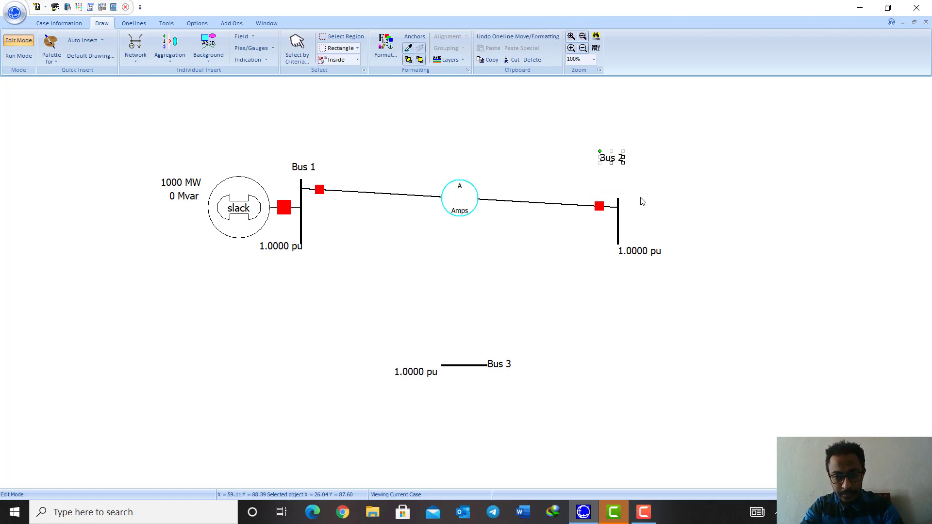
left_click(618, 202)
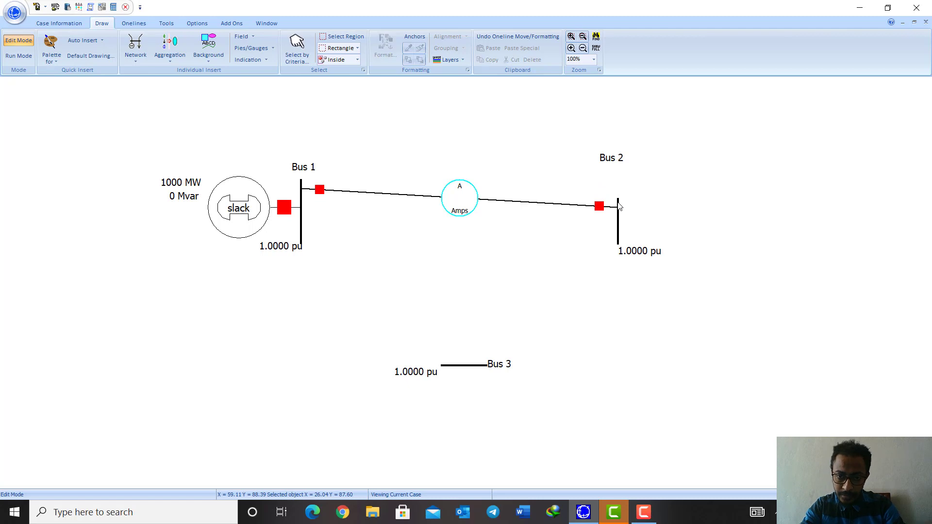
left_click(619, 206)
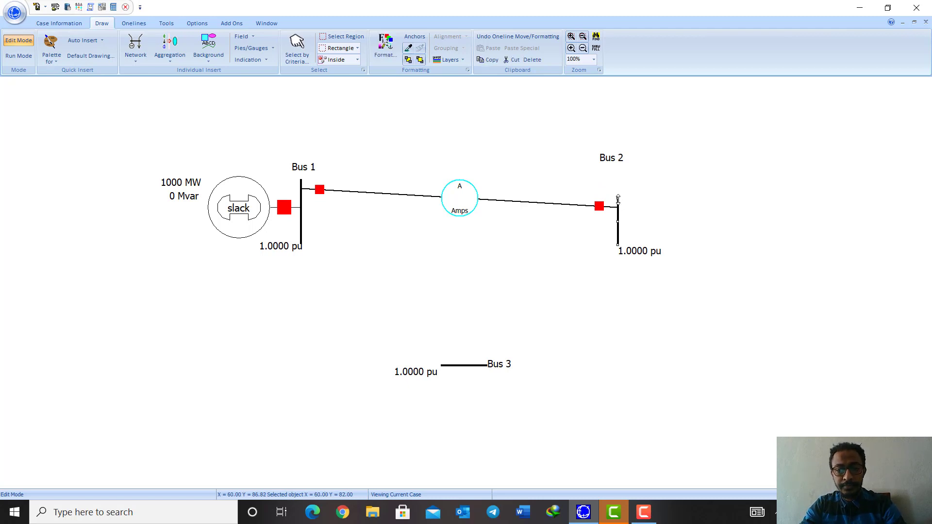
left_click_drag(618, 199, 618, 183)
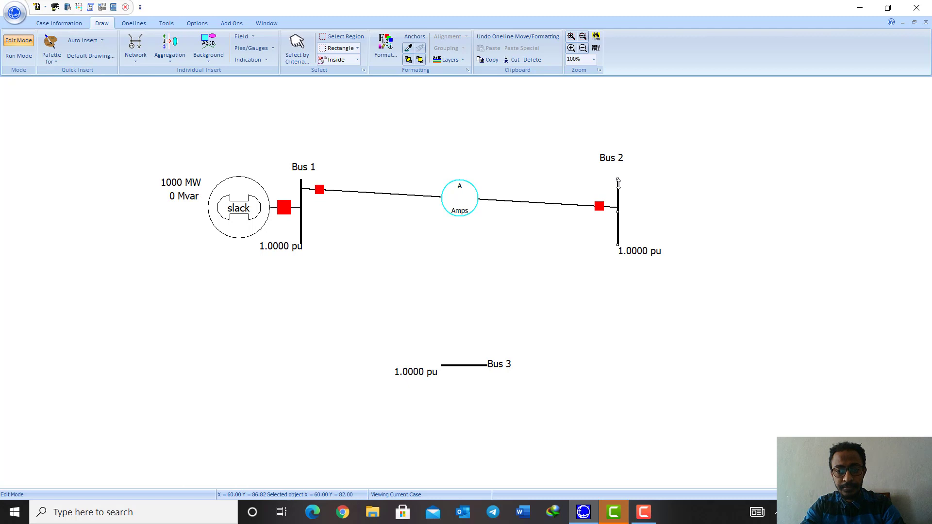
left_click(576, 213)
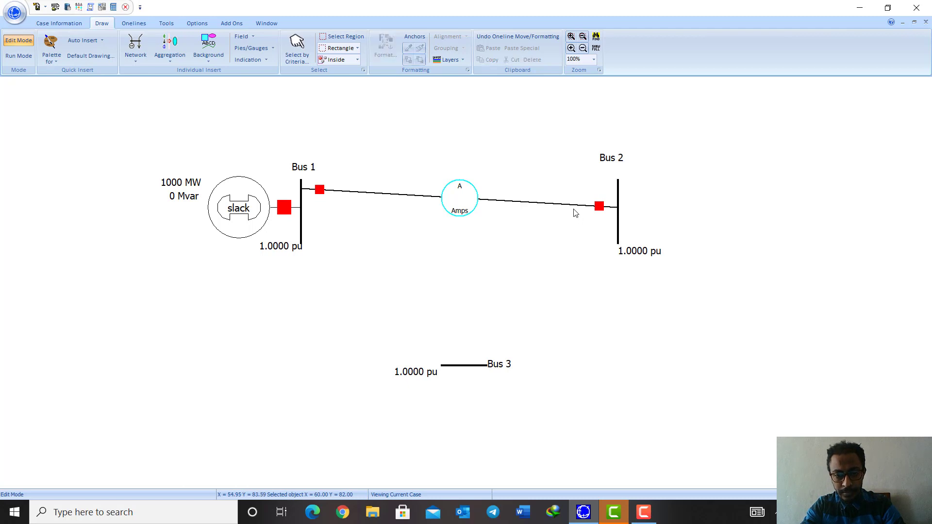
Straighten the transmission line between Bus 1 and Bus 2 to horizontal by repositioning it and its Bus 2 end on the bars.
scroll(577, 210, "down", 1)
left_click_drag(576, 206, 571, 192)
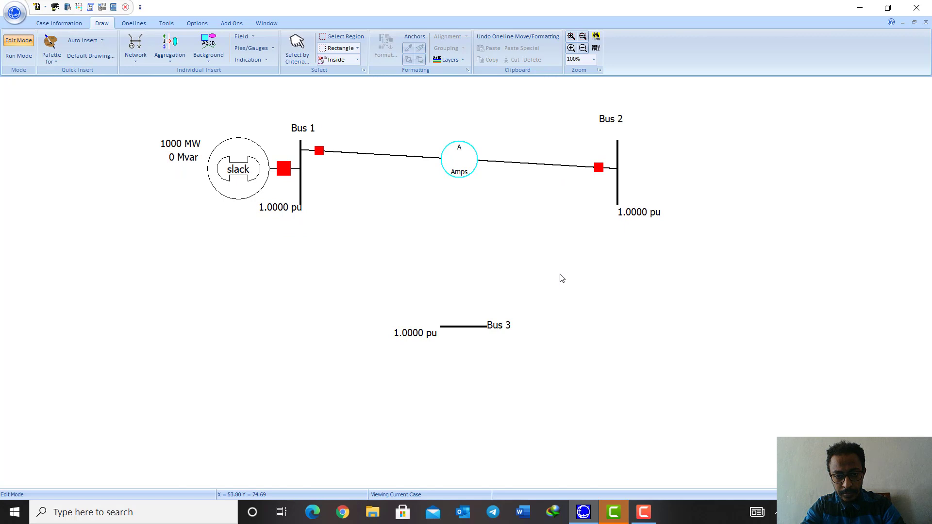
scroll(549, 162, "up", 2)
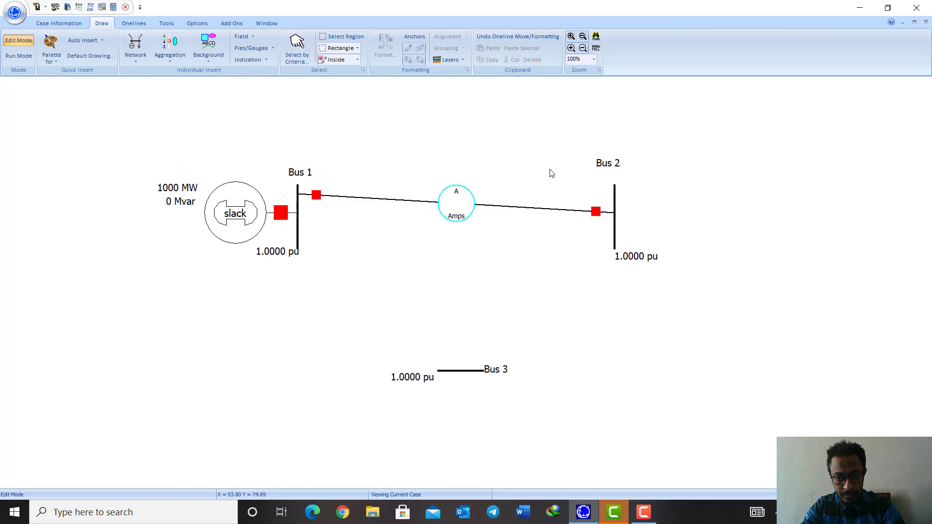
left_click(549, 208)
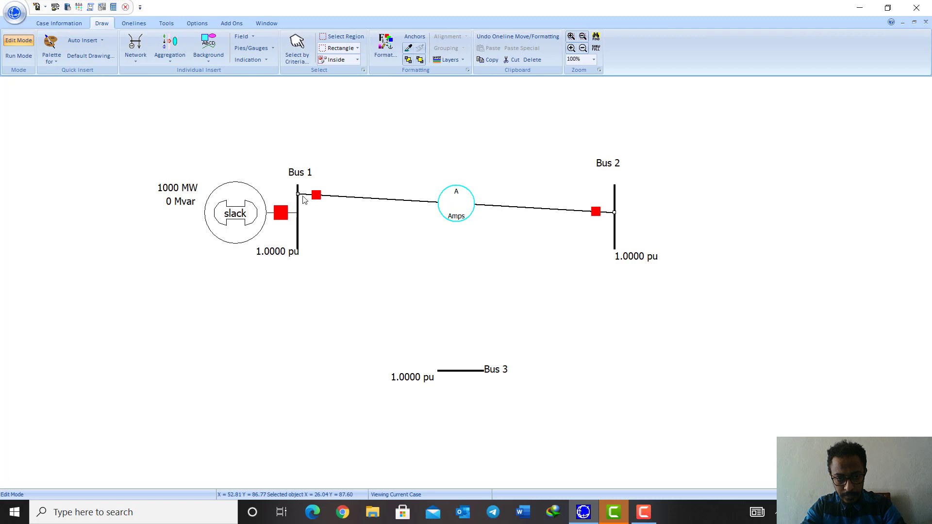
left_click_drag(304, 195, 304, 204)
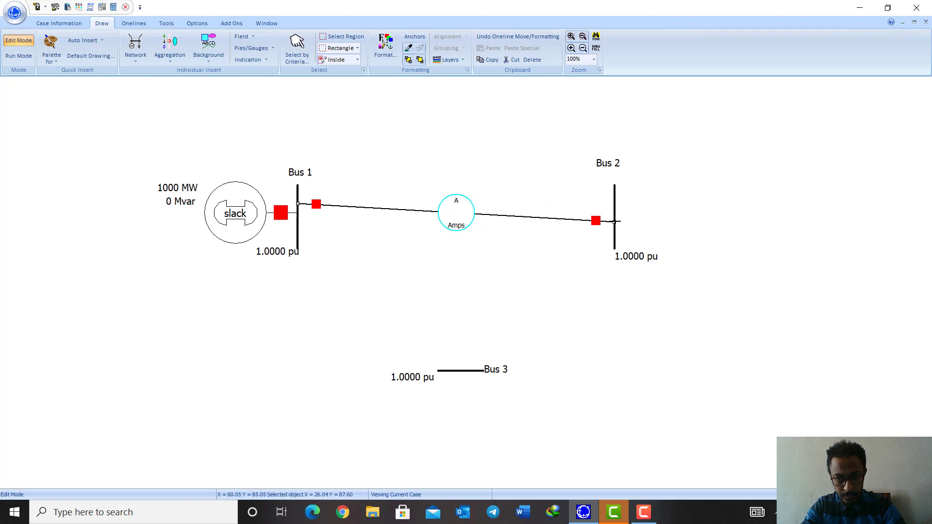
left_click_drag(614, 221, 614, 214)
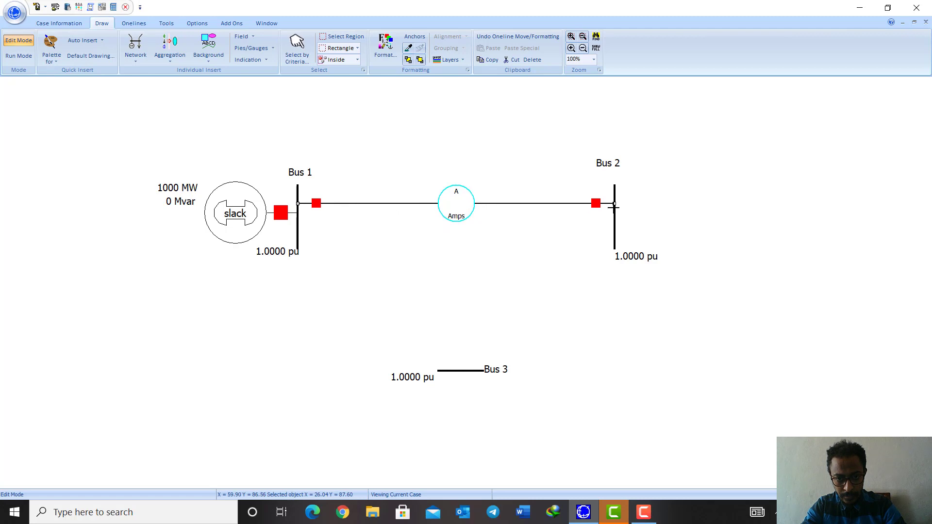
left_click_drag(613, 209, 614, 206)
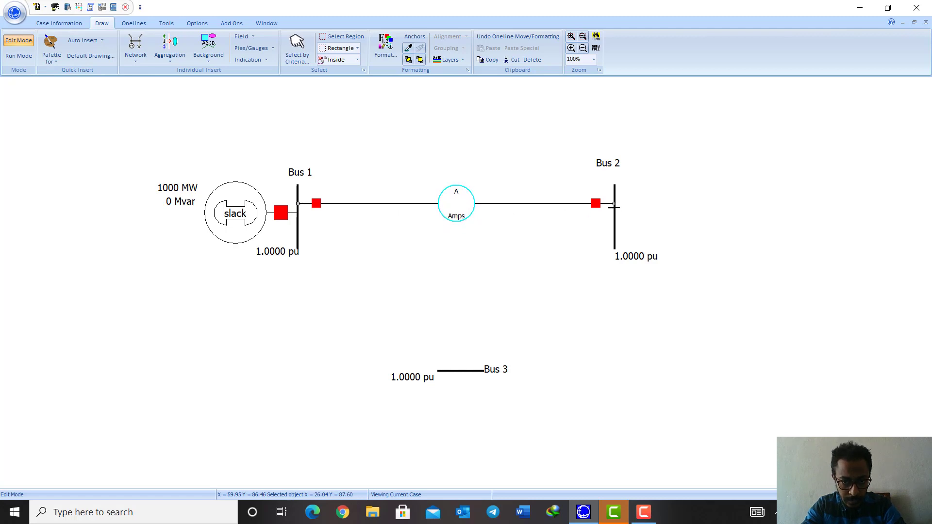
left_click(802, 250)
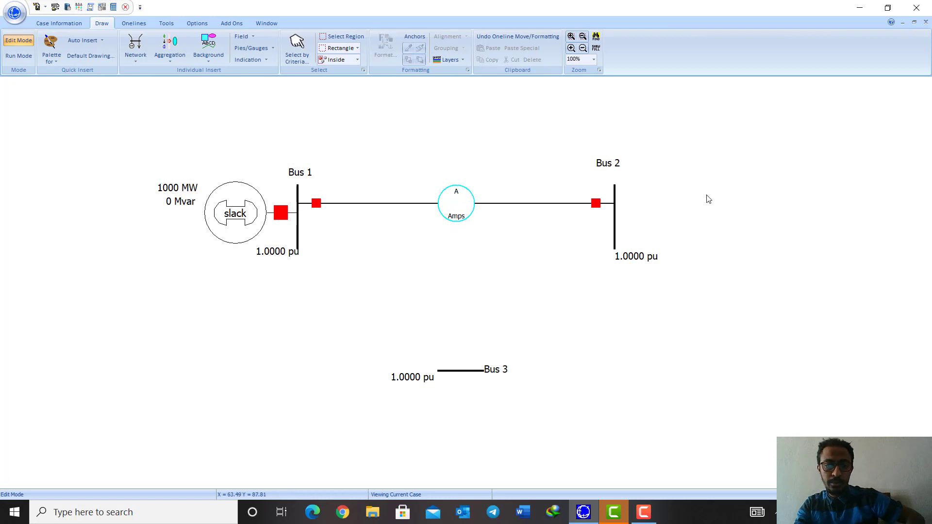
Draw a transmission line from the lower part of the Bus 1 bar diagonally down to the Bus 3 bar.
left_click(135, 47)
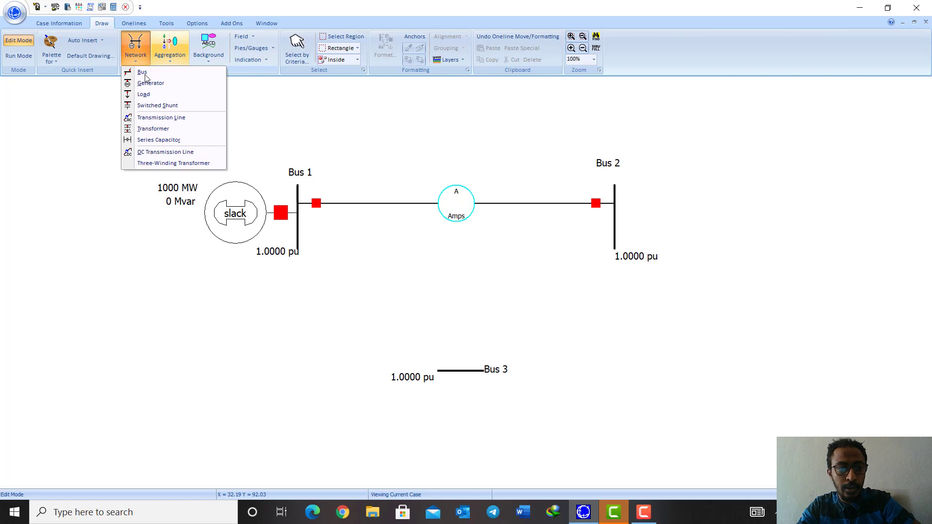
left_click(164, 120)
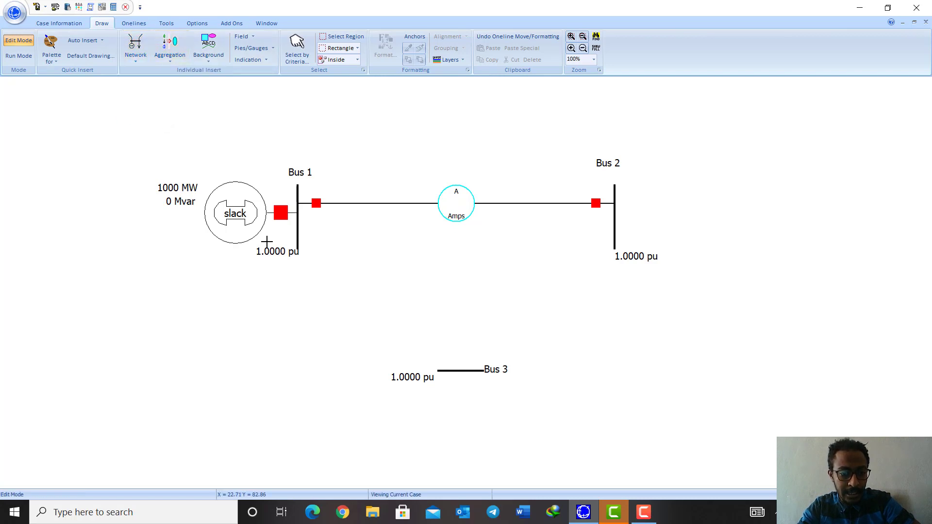
left_click(300, 236)
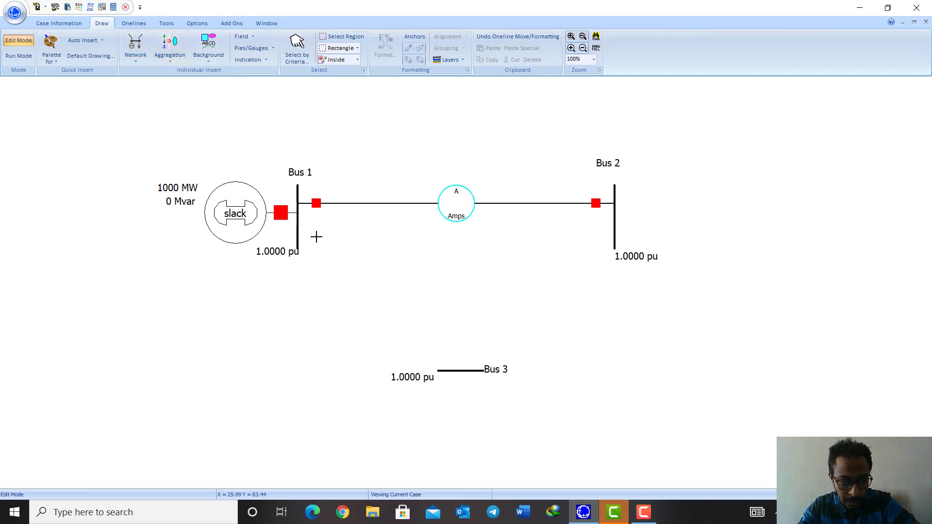
left_click(328, 239)
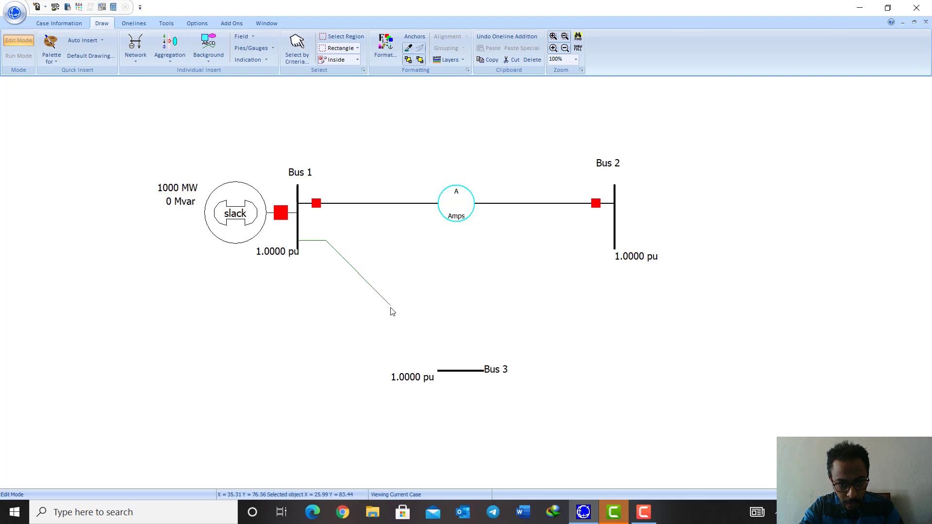
left_click(447, 362)
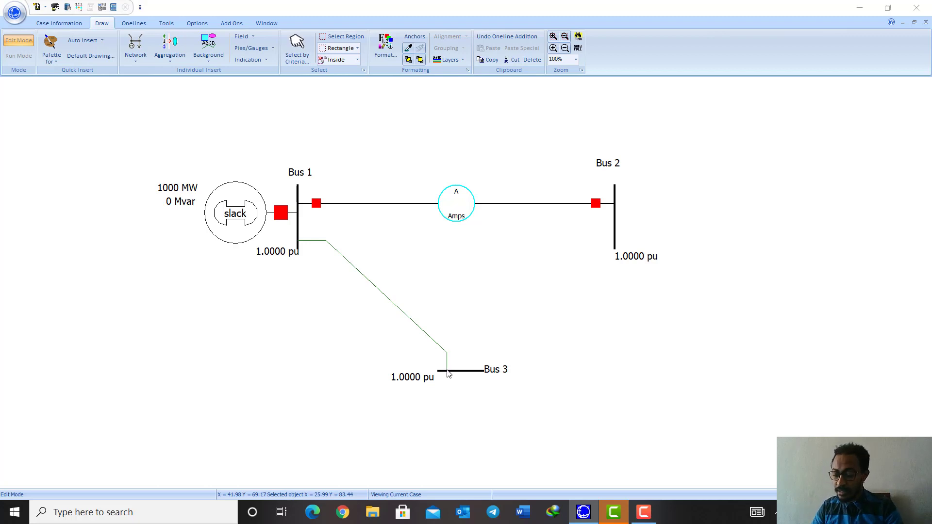
double_click(447, 371)
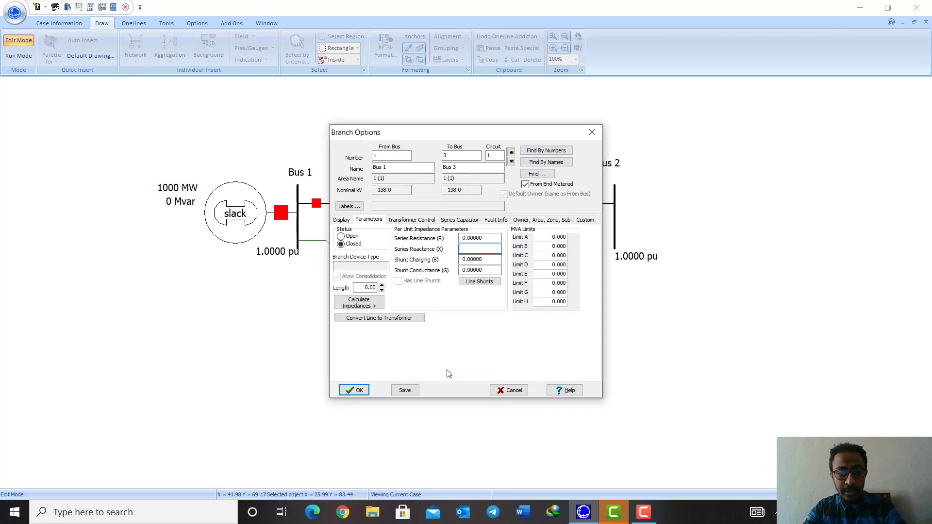
Set the Bus 1 to Bus 3 line's series resistance to 0.03 and series reactance to 0.06, and accept the branch options.
left_click_drag(493, 238, 452, 242)
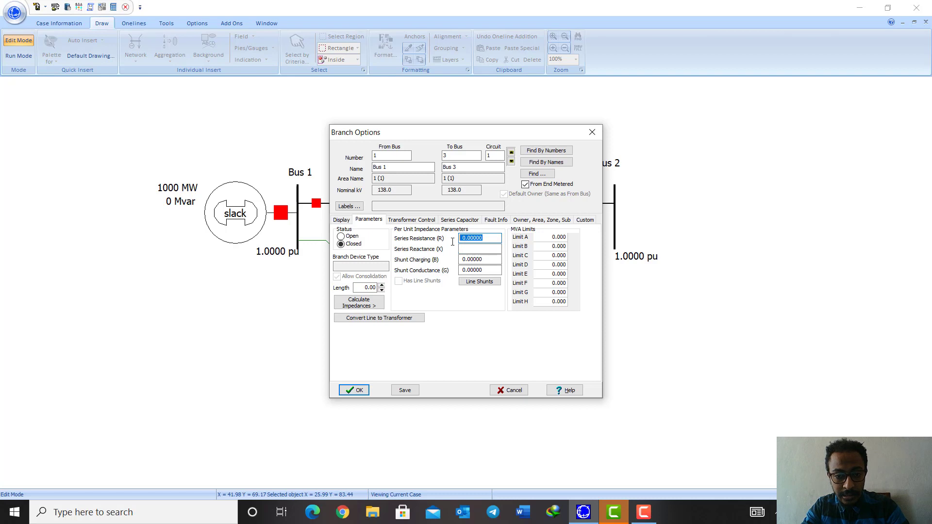
type("0.03")
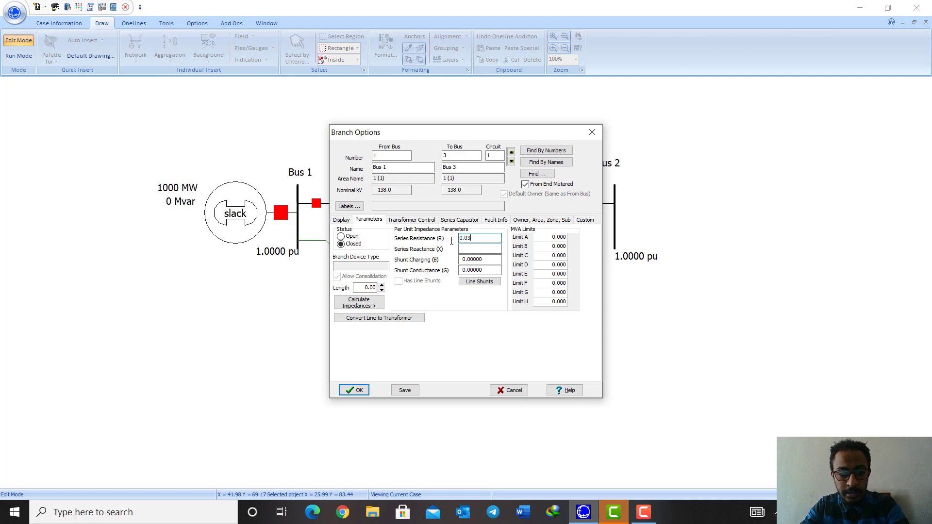
left_click(468, 248)
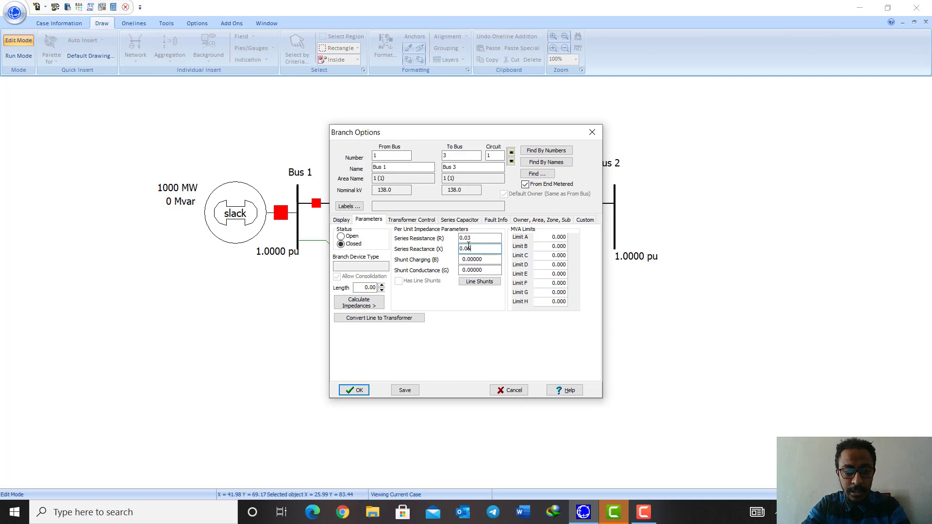
left_click(343, 220)
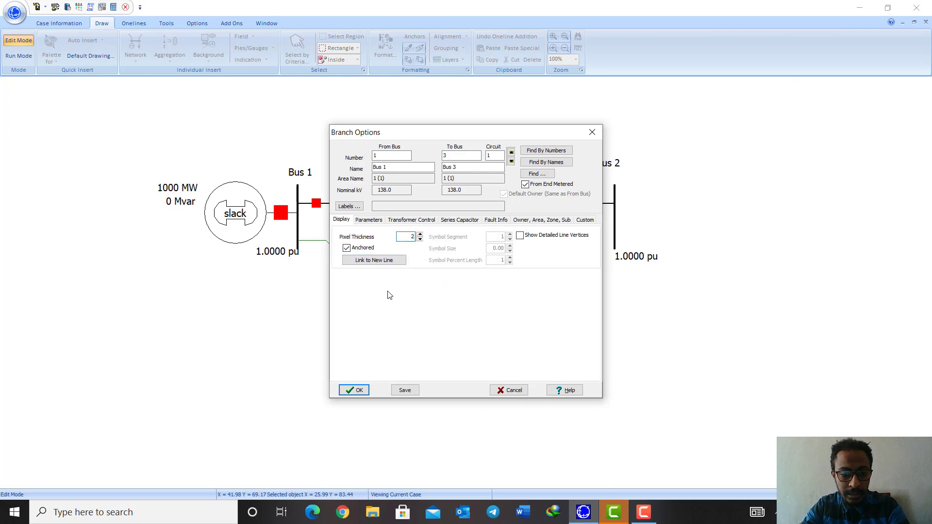
left_click(355, 390)
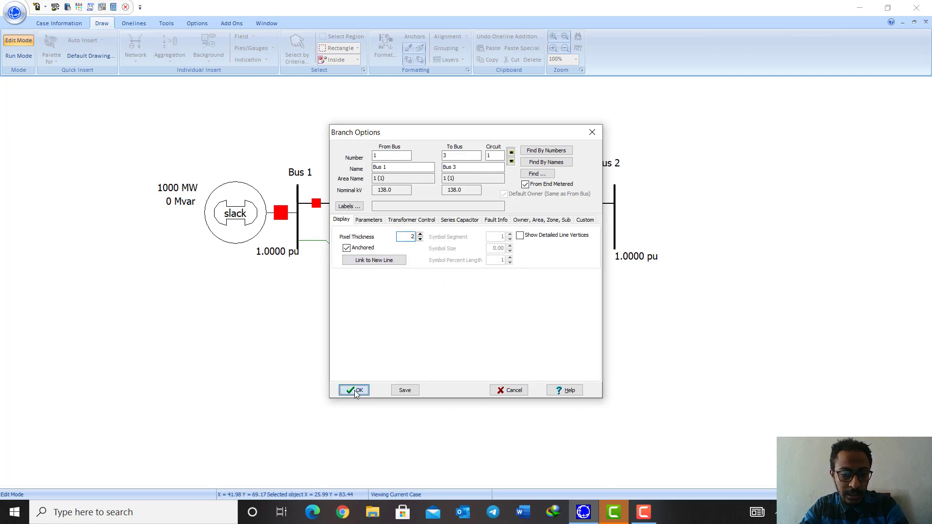
left_click(354, 391)
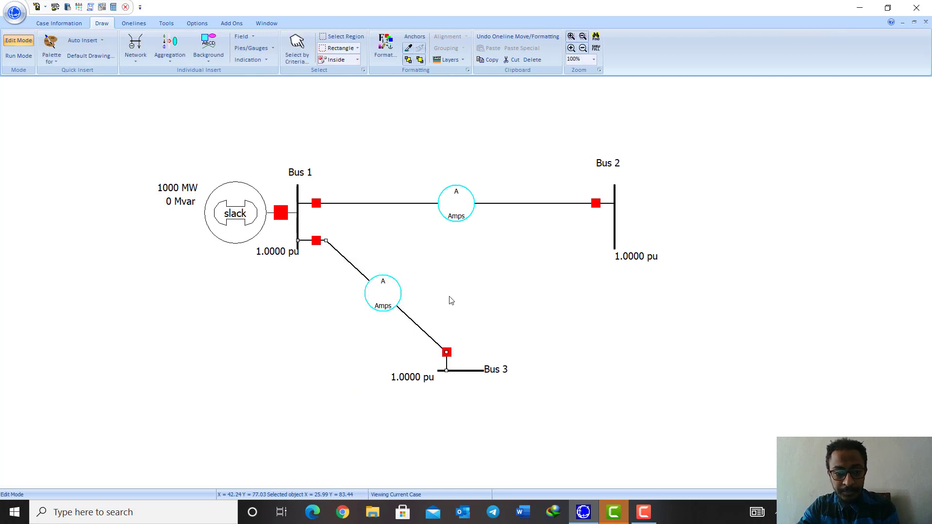
Start drawing a transmission line at the lower part of the Bus 2 bar.
left_click(138, 59)
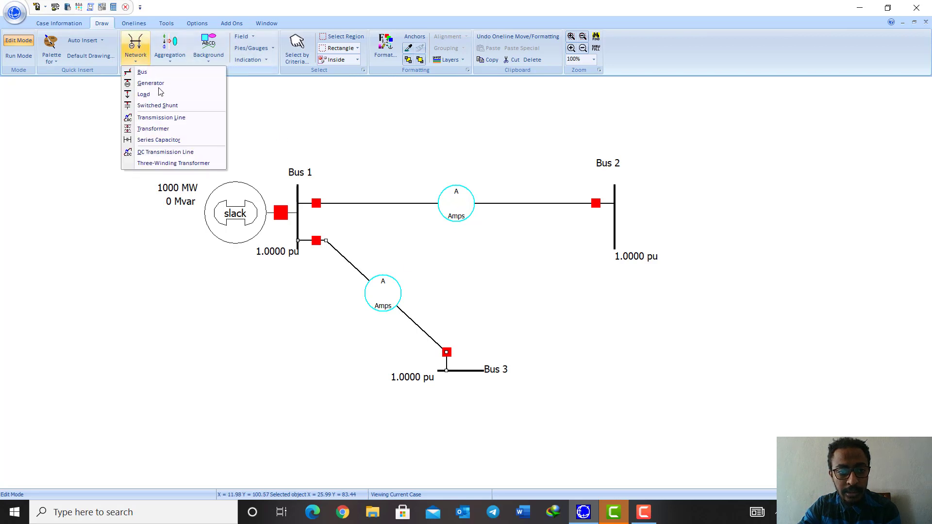
left_click(162, 118)
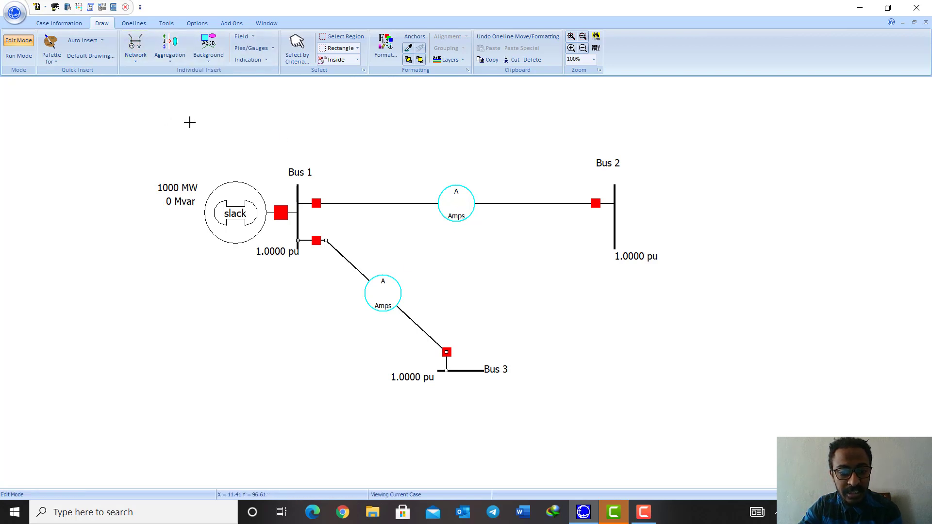
left_click(614, 234)
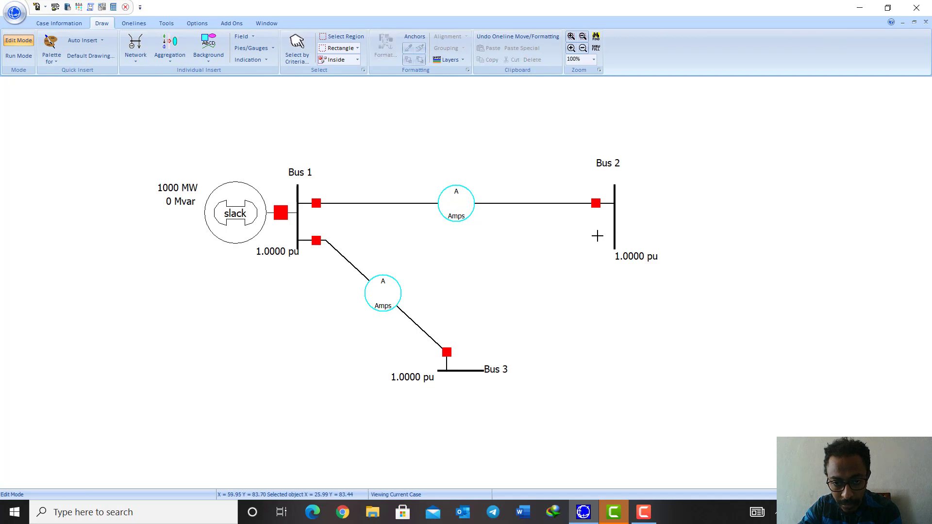
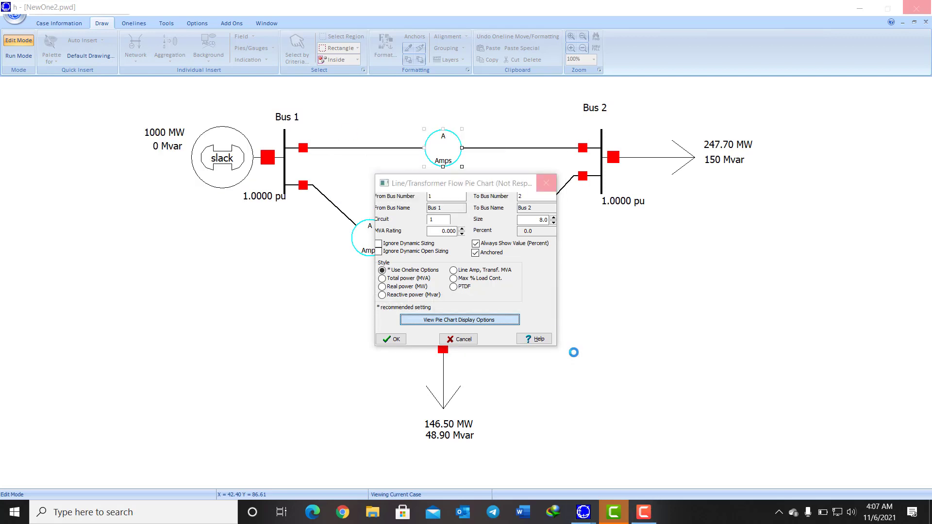
left_click(619, 513)
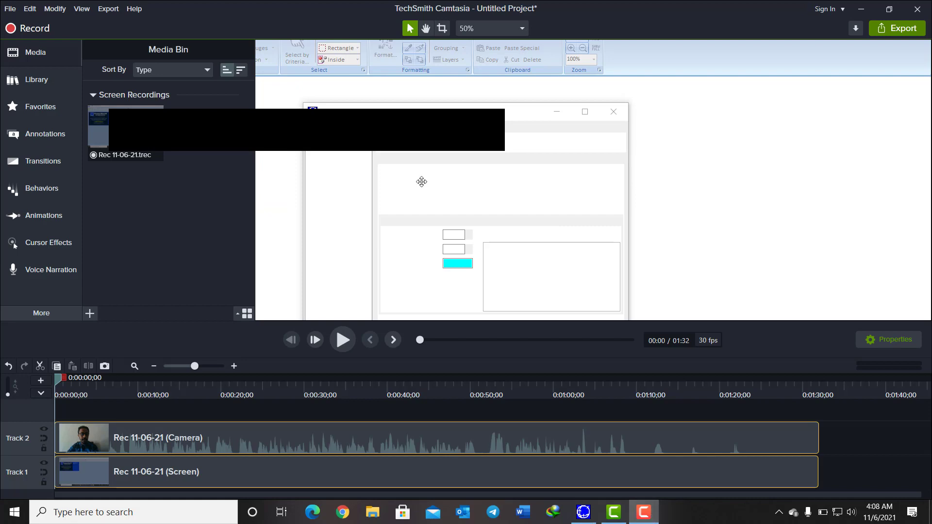
left_click(860, 9)
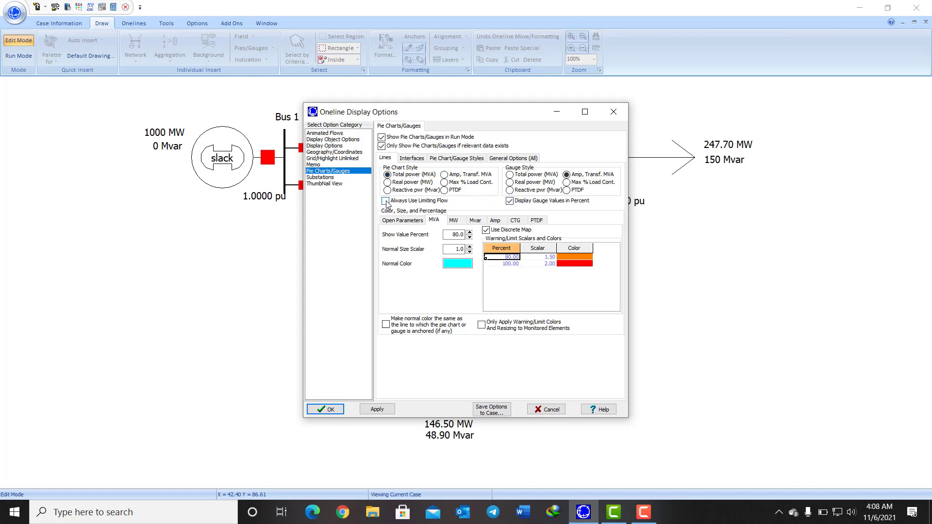
Set the pie charts' normal MVA color to bright green and enter an MVA rating for the Bus 1 to Bus 2 line's pie chart.
left_click(459, 266)
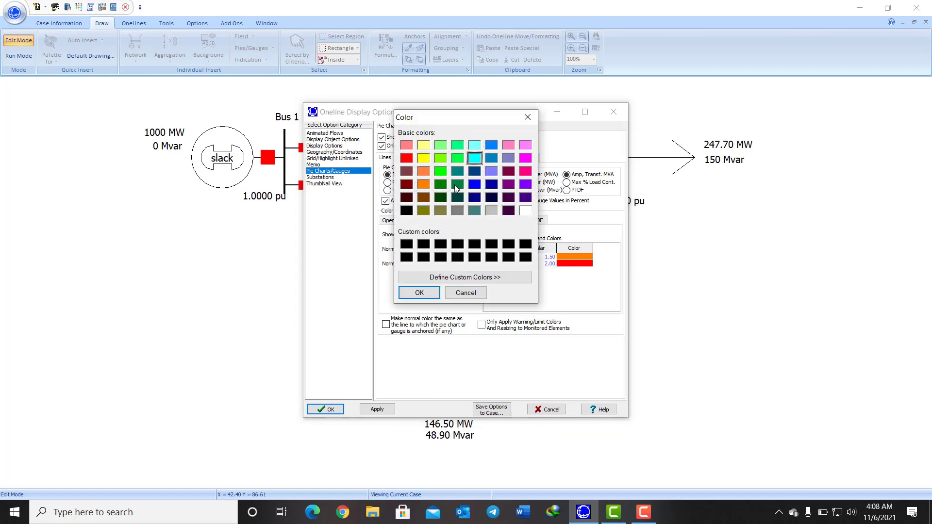
left_click(440, 171)
left_click(419, 293)
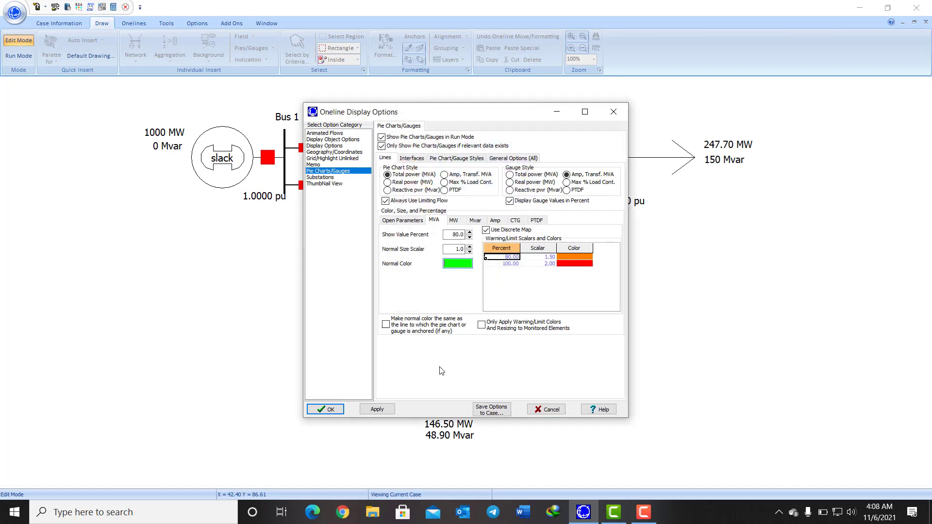
left_click(328, 410)
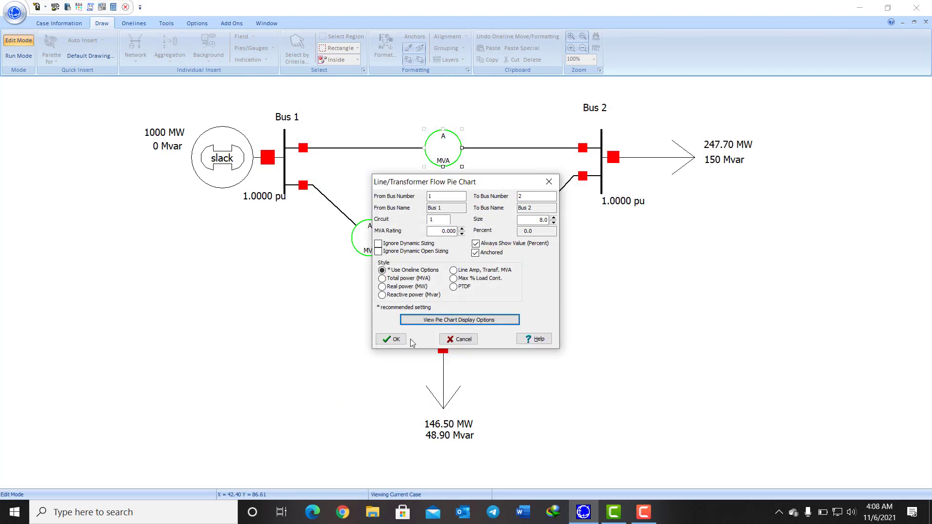
left_click(445, 232)
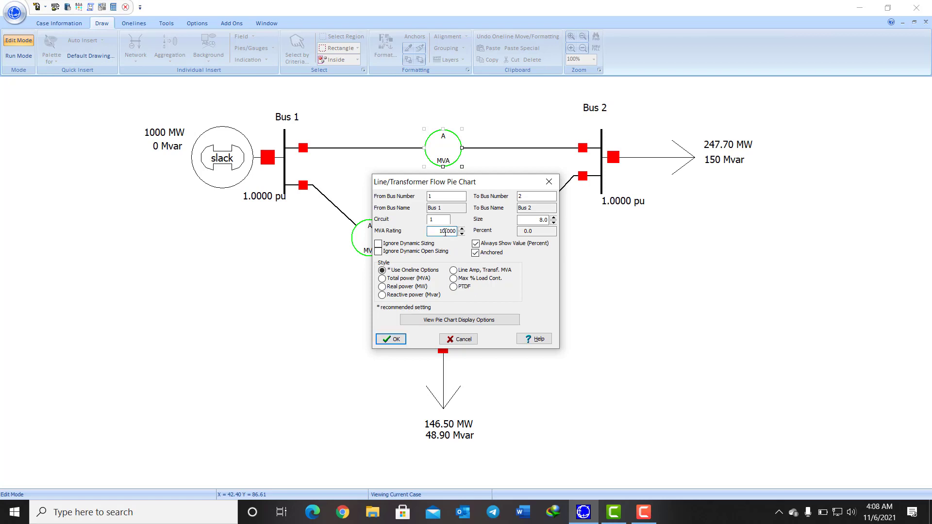
left_click(394, 339)
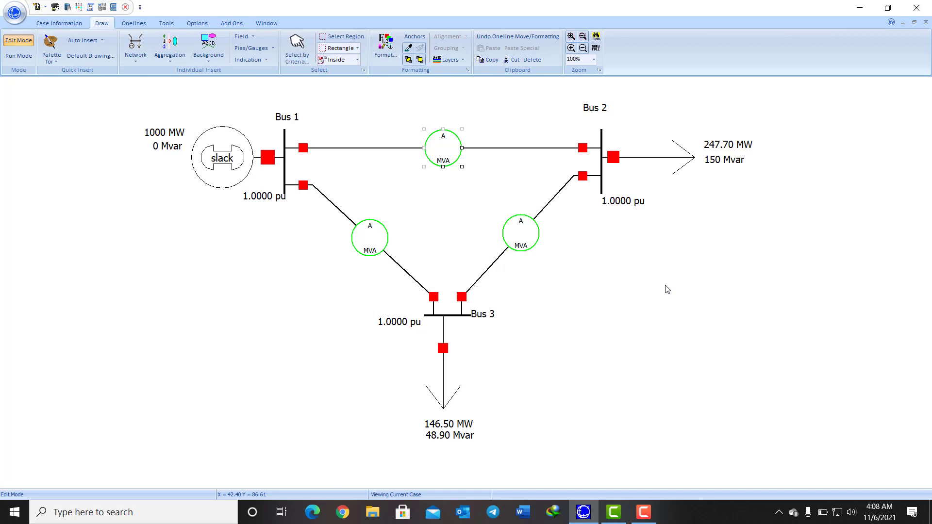
Set the Bus 1 to Bus 3 line's pie chart to an MVA rating of 1000 and always show its percent value.
double_click(370, 247)
left_click(371, 250)
double_click(371, 239)
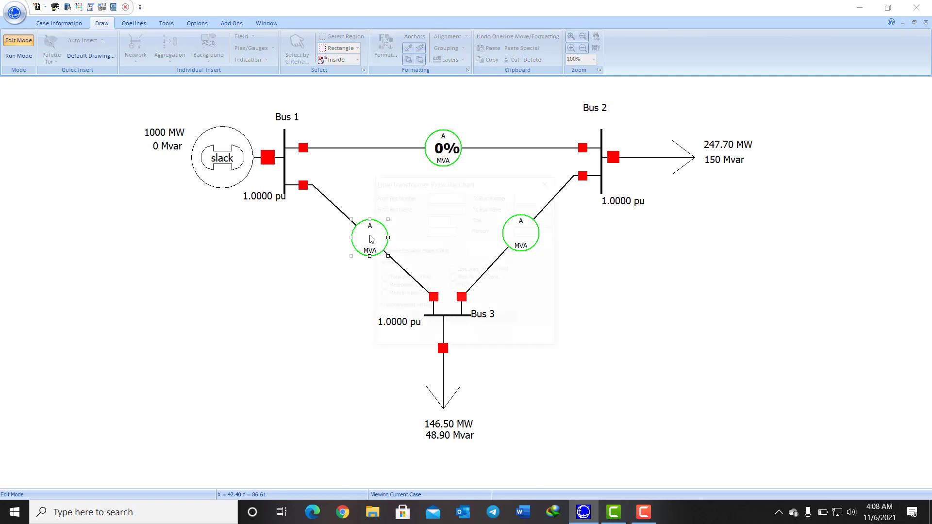
left_click(446, 231)
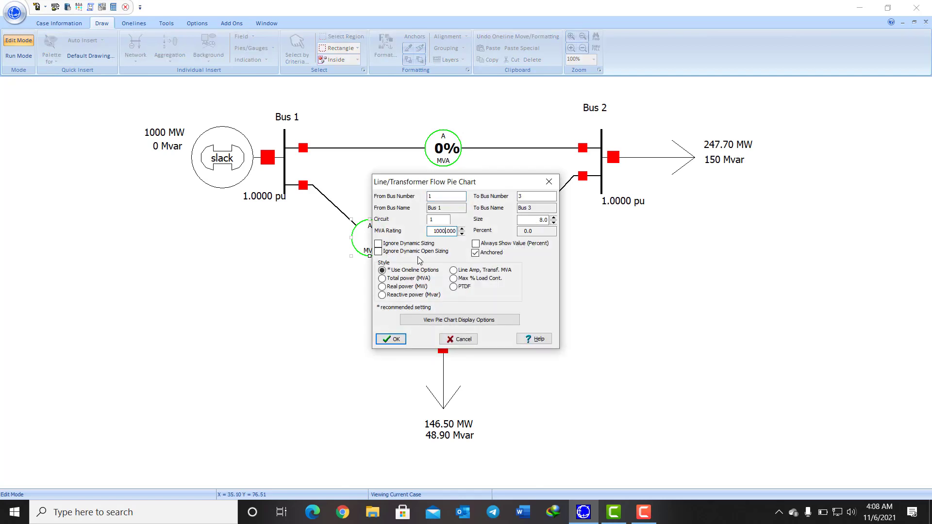
left_click(475, 243)
Make the pie charts' normal color match the anchored line in the display options, and accept the Bus 1 to Bus 3 pie chart settings.
left_click(439, 322)
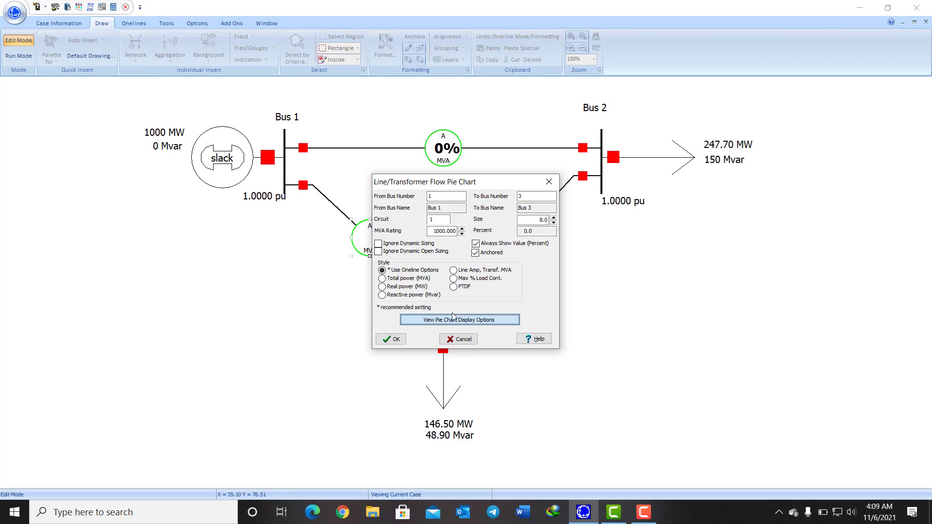
left_click(450, 320)
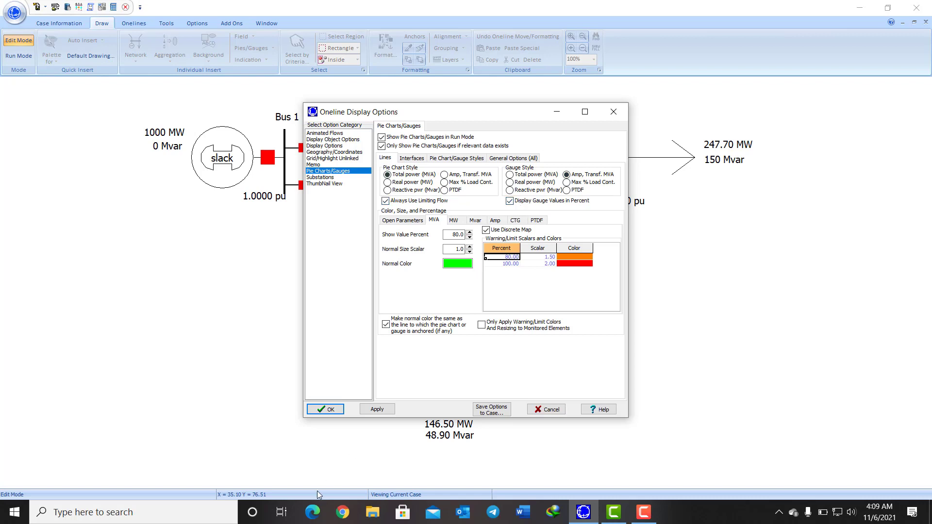
left_click(334, 412)
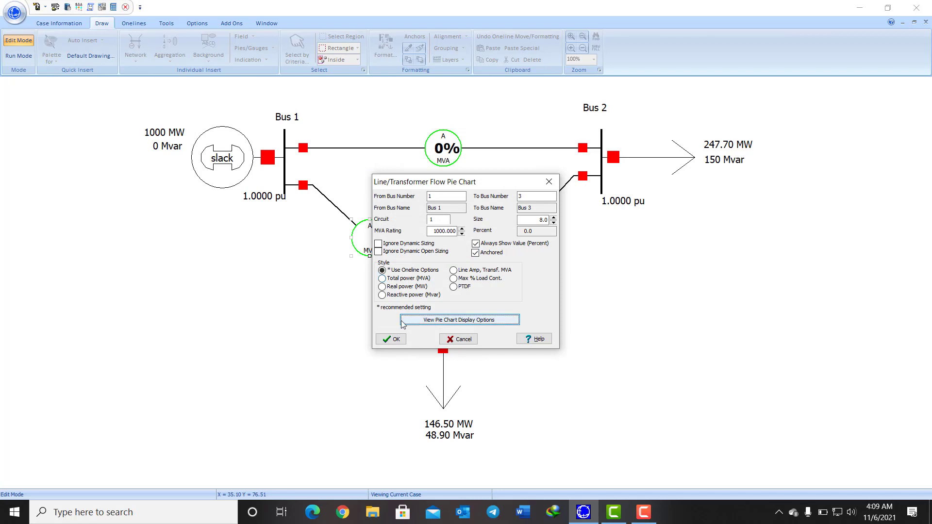
left_click(389, 339)
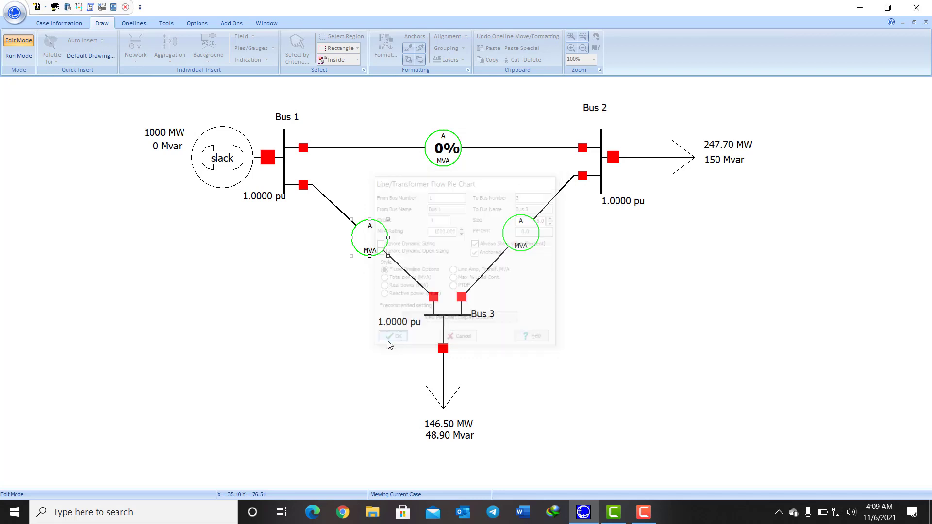
Set the Bus 2 to Bus 3 line's pie chart to an MVA rating of 1000 and always show its percent value.
left_click(522, 239)
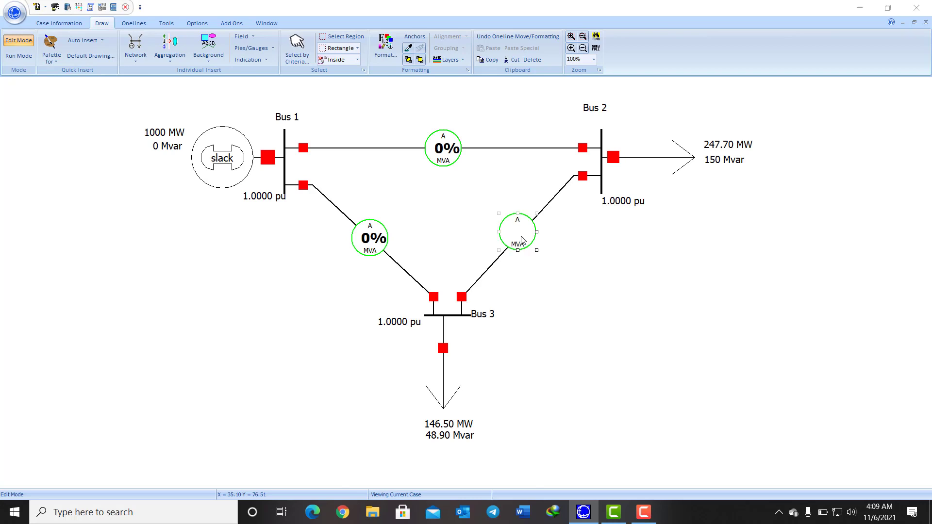
double_click(522, 240)
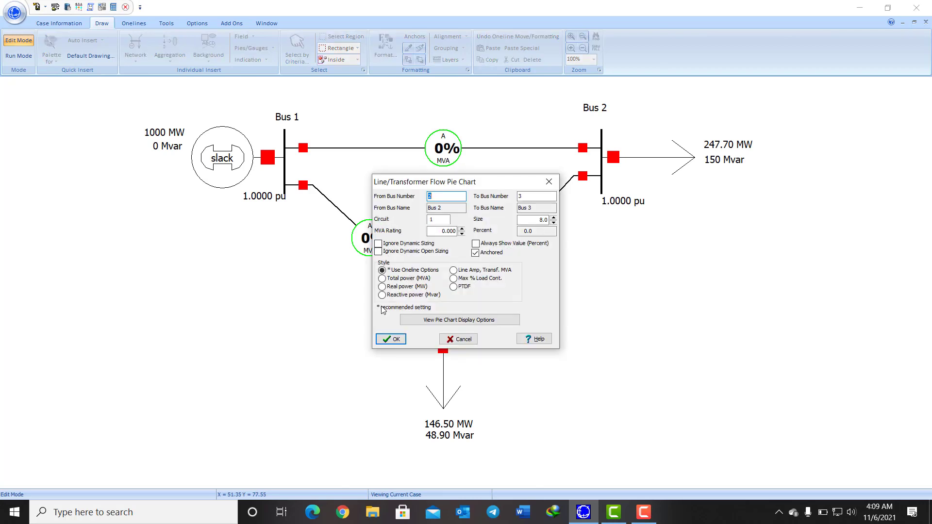
left_click(441, 232)
left_click(477, 245)
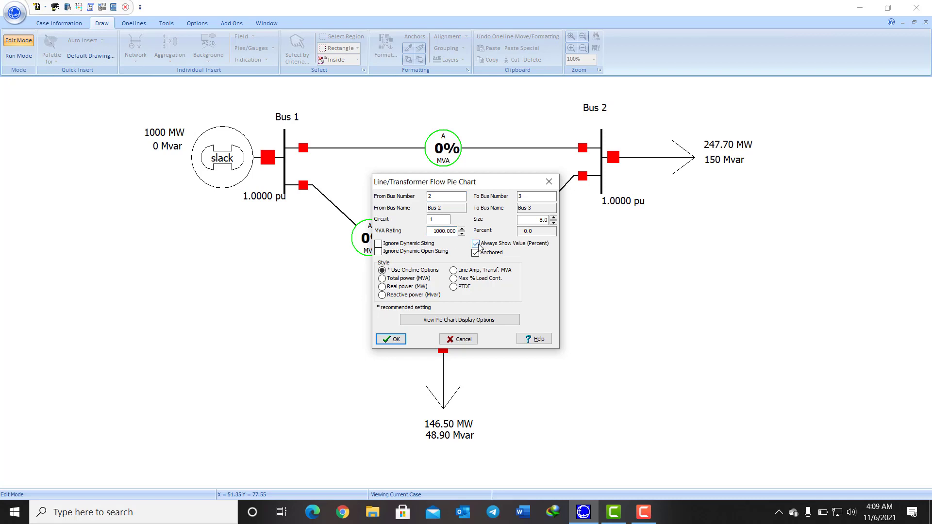
left_click(391, 340)
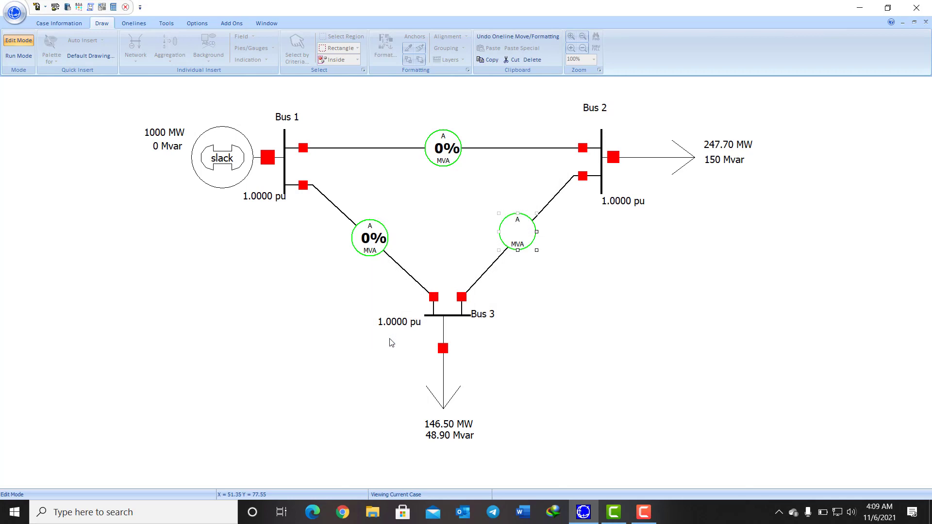
left_click(797, 332)
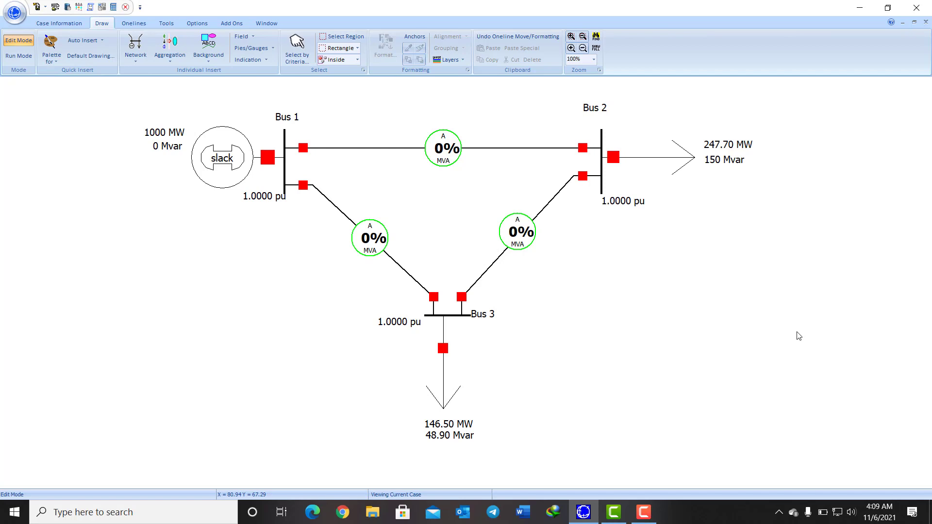
Switch the finished oneline from editing to Run Mode for the simulation.
left_click(13, 57)
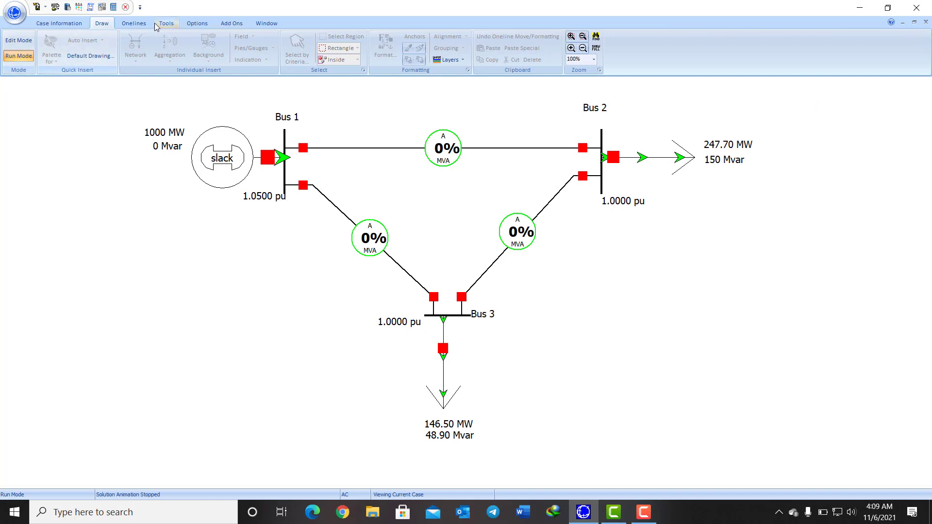
Solve the three-bus case using the Gauss-Seidel Power Flow method.
left_click(170, 27)
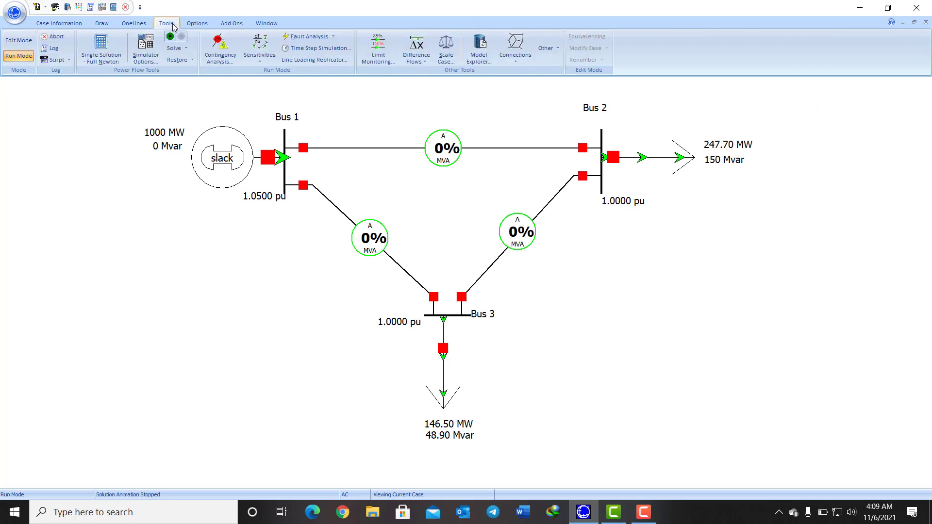
left_click(183, 49)
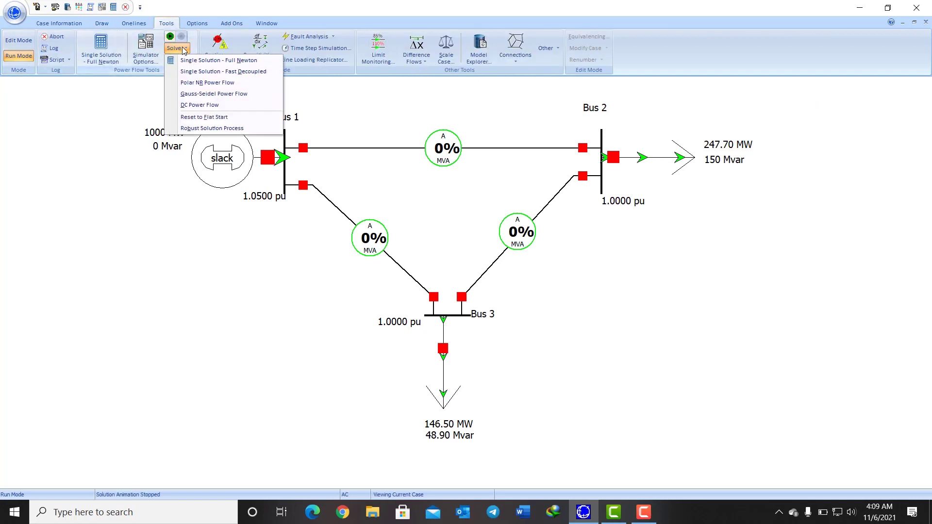
left_click(213, 97)
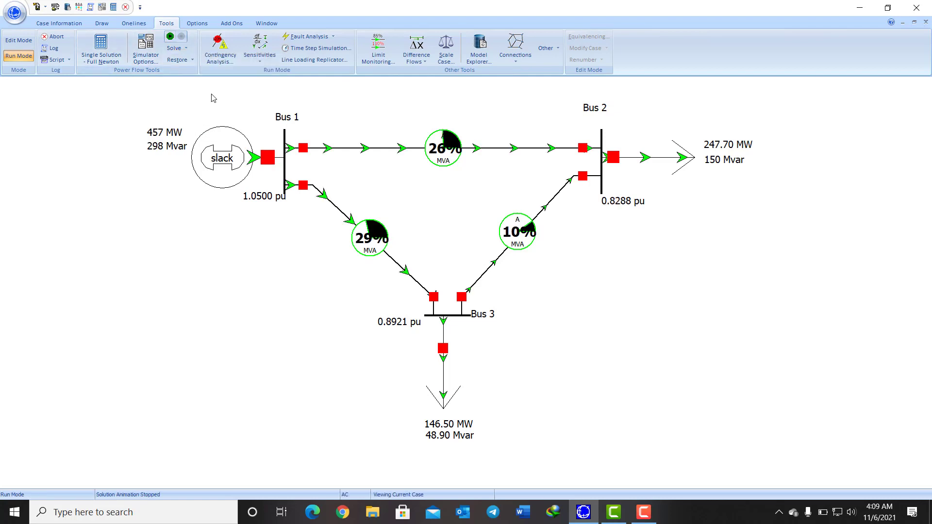
Start the continuous power flow simulation so the flow animation runs on the oneline.
left_click(170, 38)
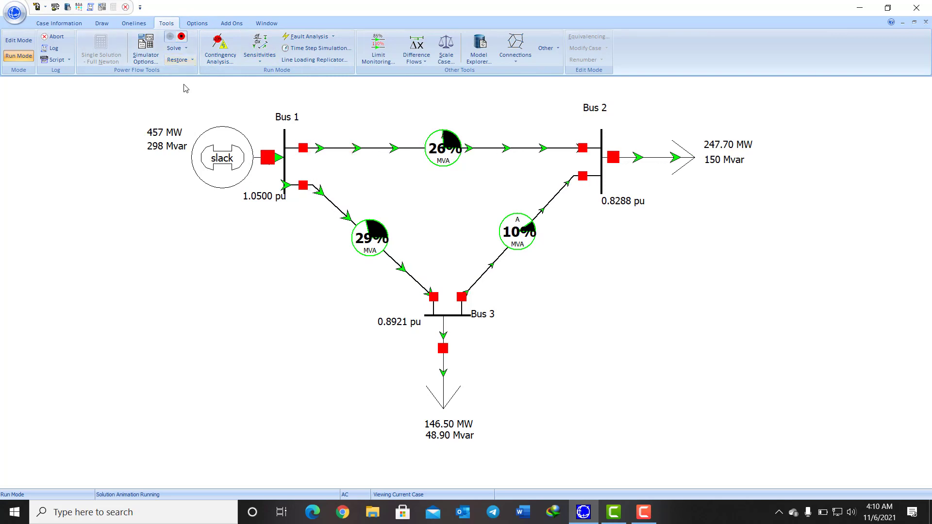
left_click(181, 50)
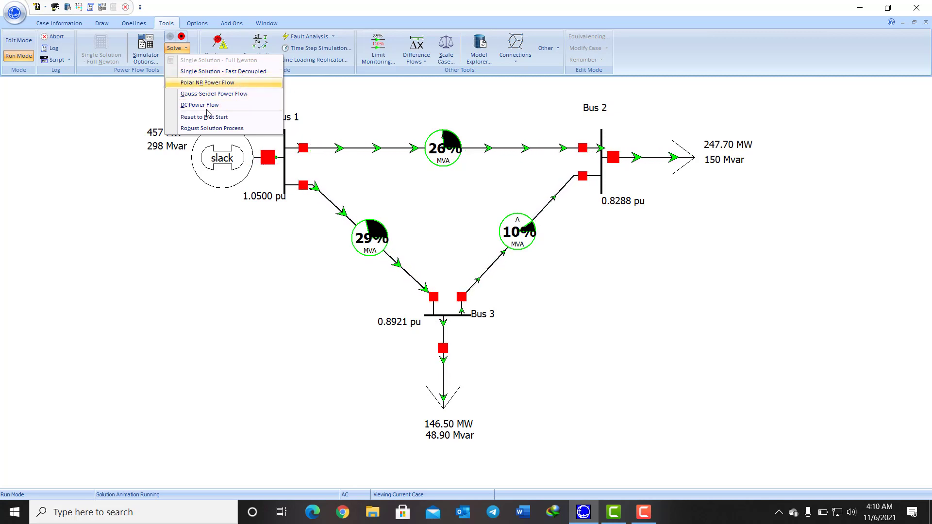
left_click(354, 100)
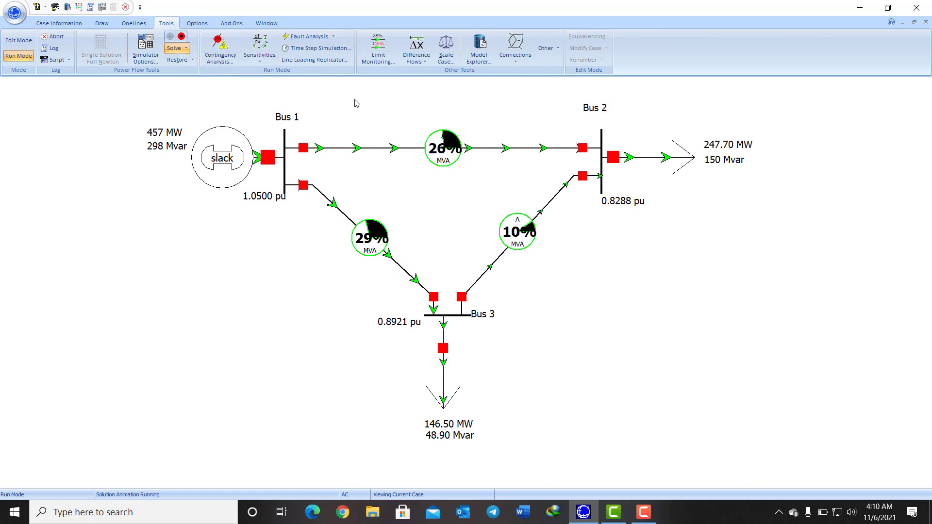
Try to clear the Message Log while the simulation is running, and close the log.
left_click(55, 49)
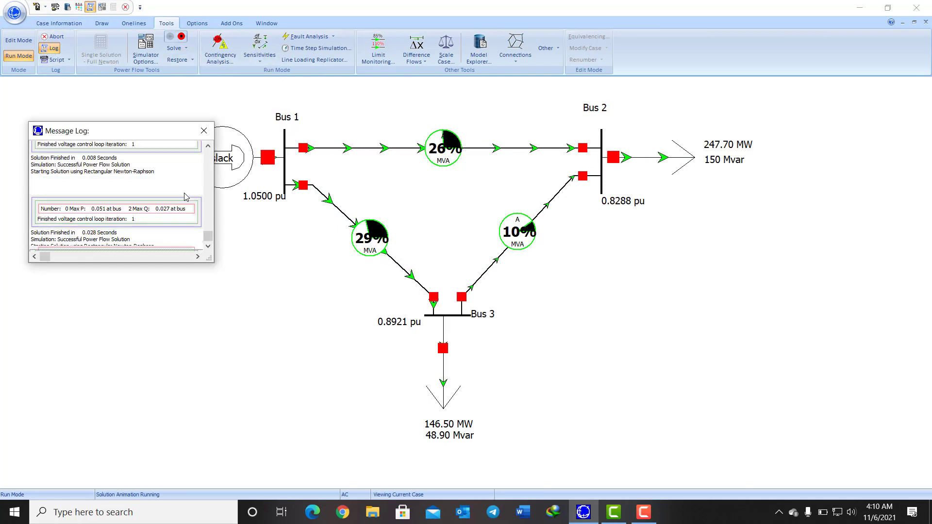
right_click(194, 203)
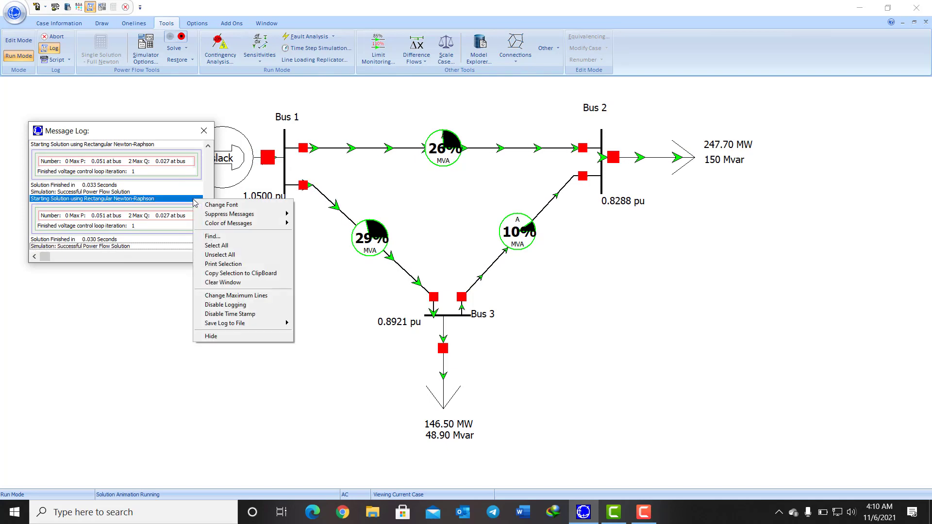
left_click(230, 283)
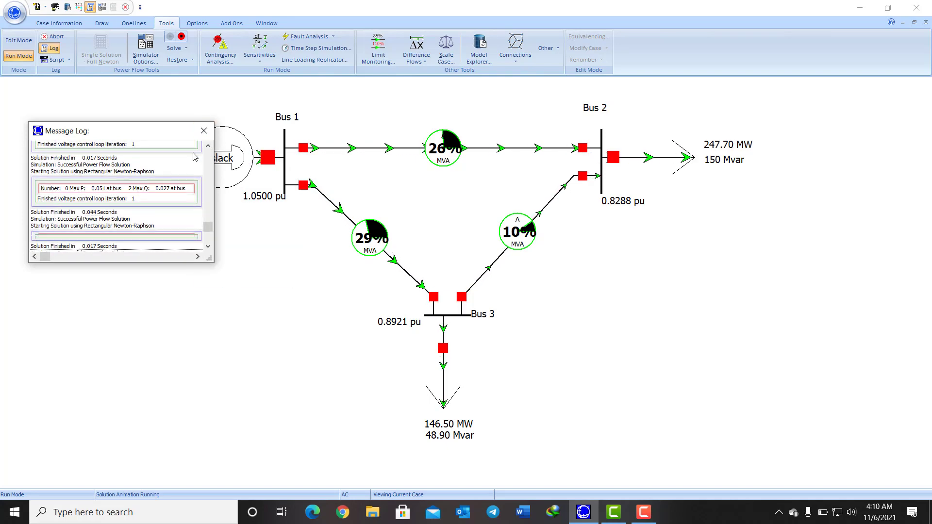
left_click(204, 132)
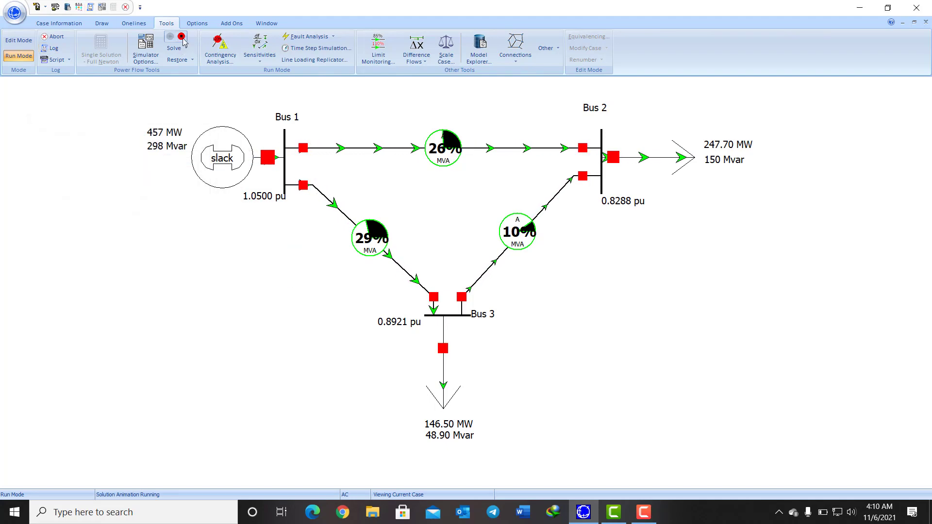
Stop the running simulation and clear all entries from the Message Log.
left_click(181, 38)
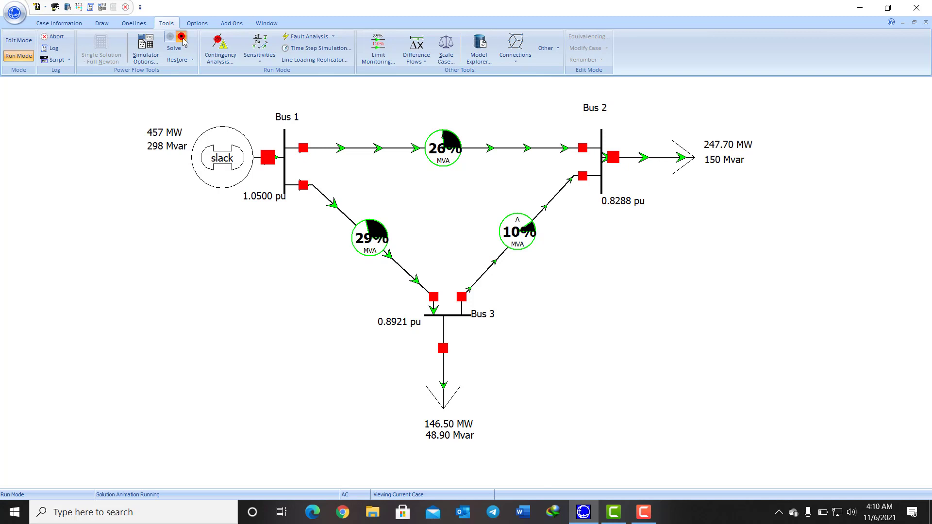
left_click(53, 48)
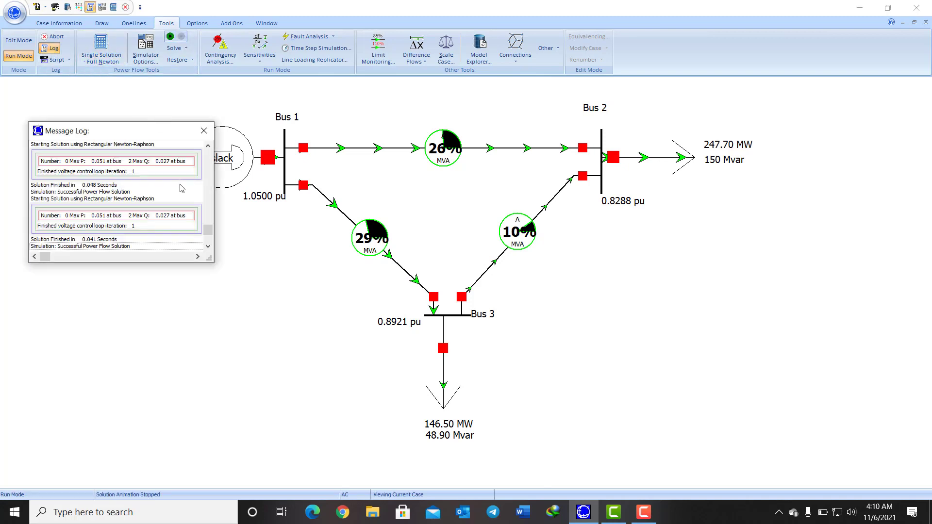
right_click(182, 188)
left_click(214, 271)
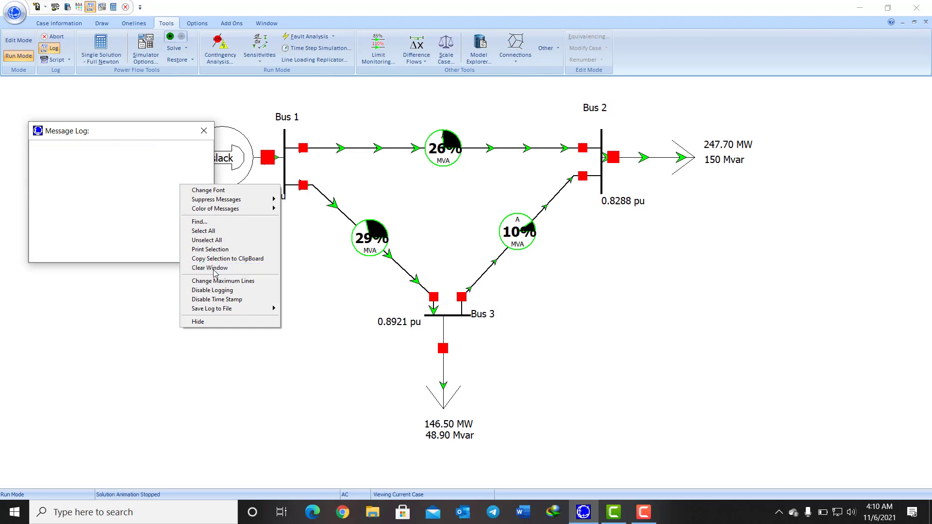
left_click(213, 270)
Restart the power flow simulation and close the Message Log.
left_click(174, 38)
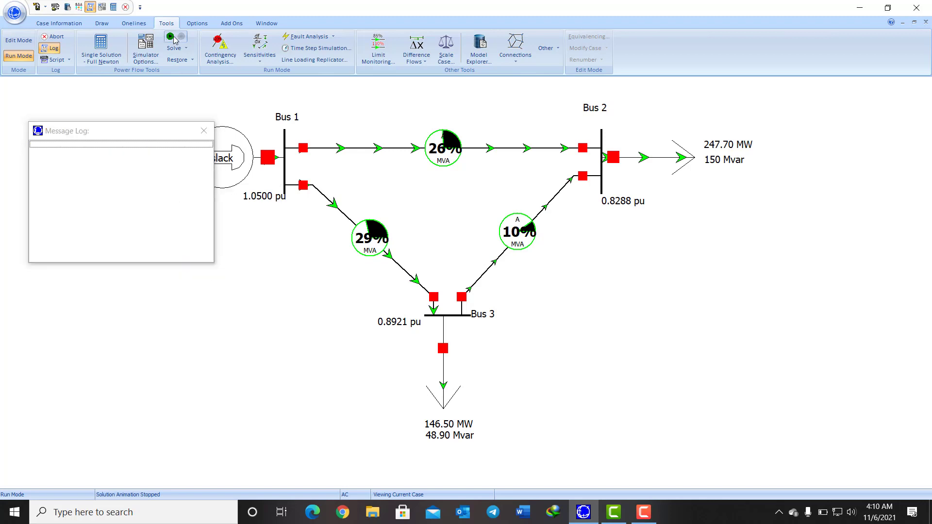
left_click(173, 38)
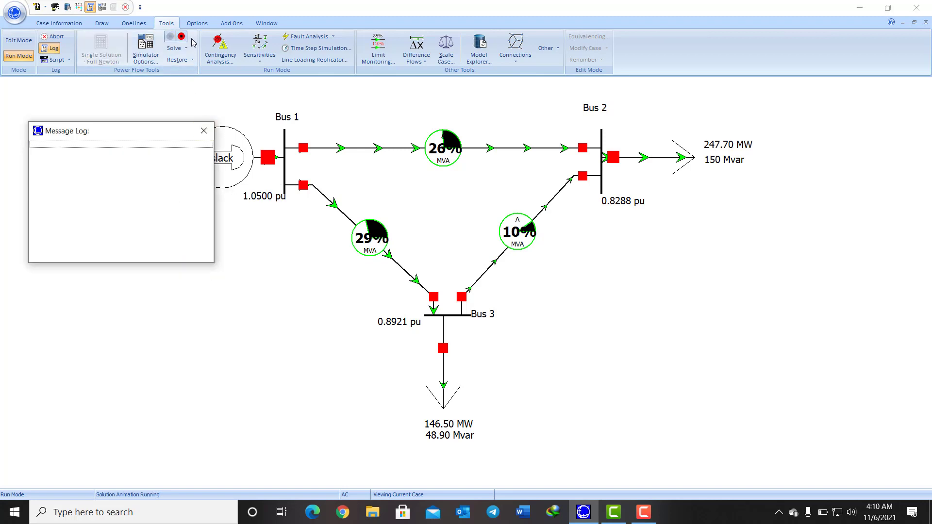
left_click(203, 130)
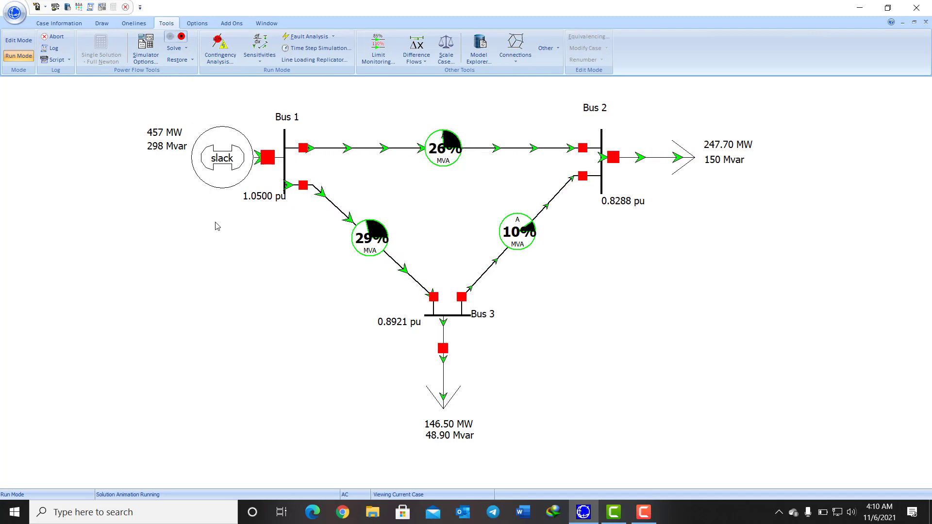
Stop the simulation and return the oneline to Edit Mode.
left_click(102, 24)
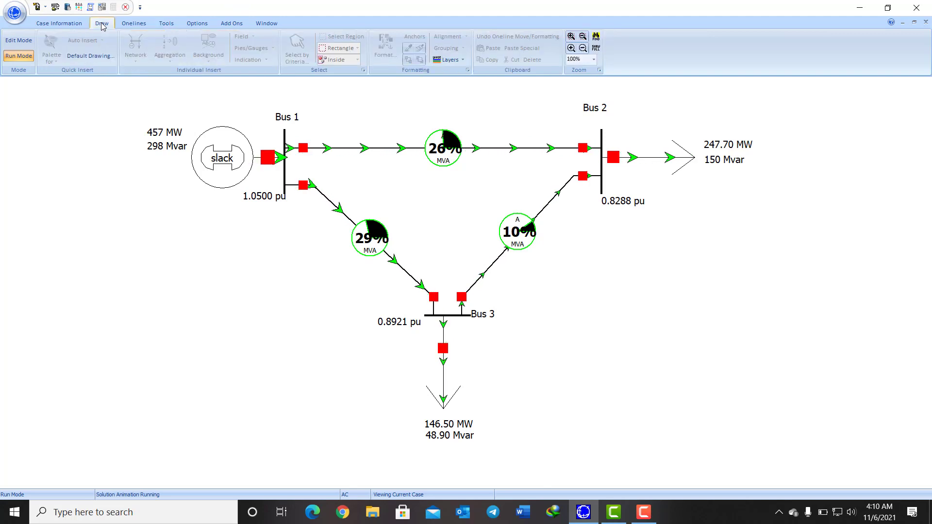
left_click(162, 24)
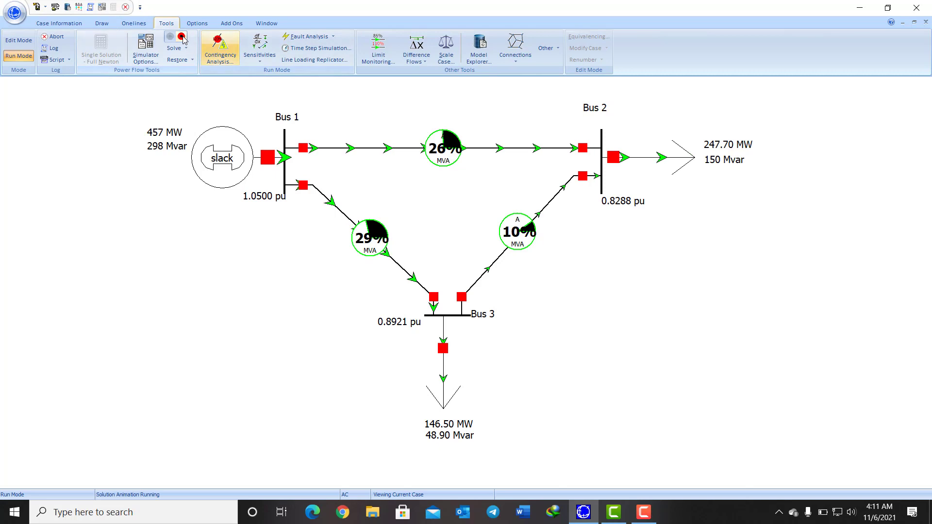
left_click(181, 37)
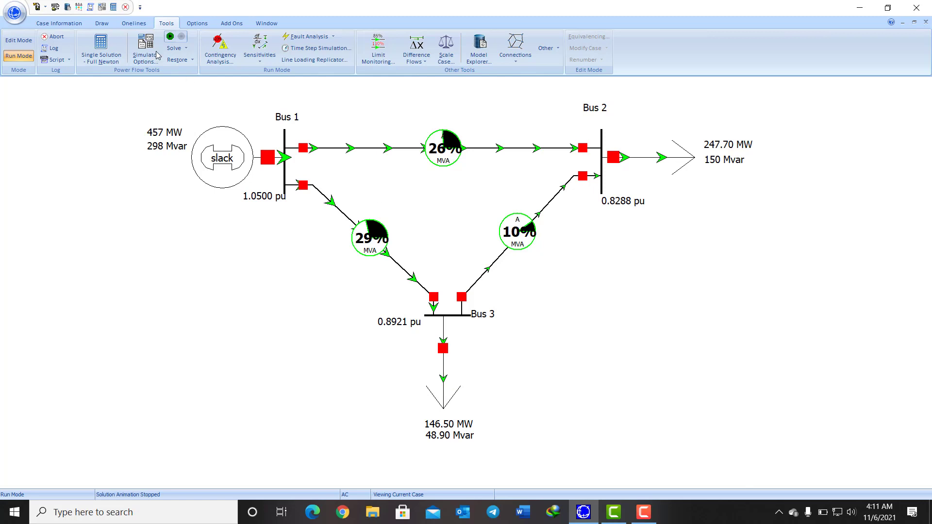
left_click(102, 23)
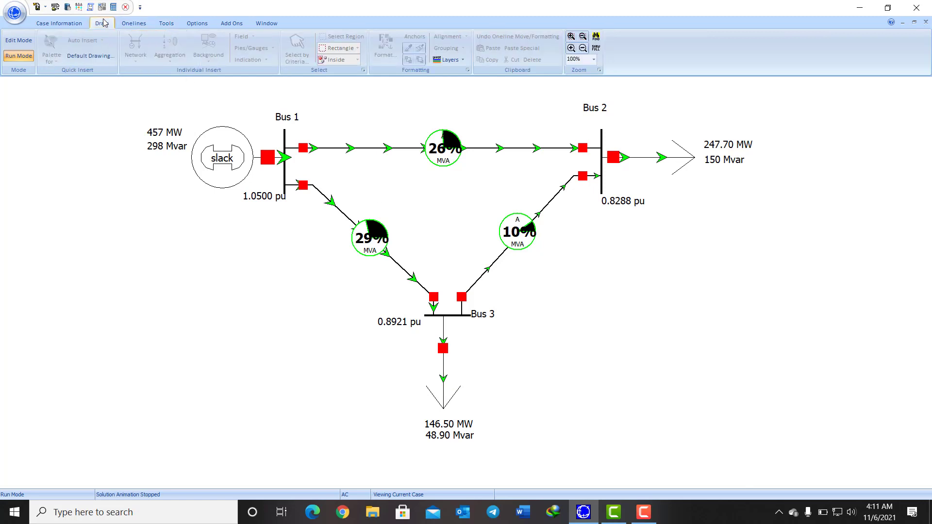
left_click(25, 42)
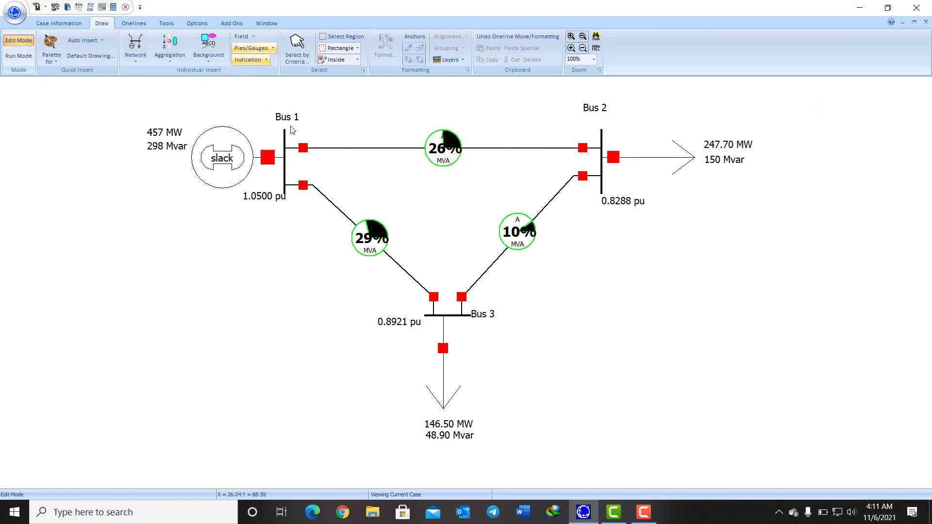
Add an anchored MW Flow field at the Bus 1 end of the Bus 1 to Bus 2 line and move it just above the line.
left_click(243, 38)
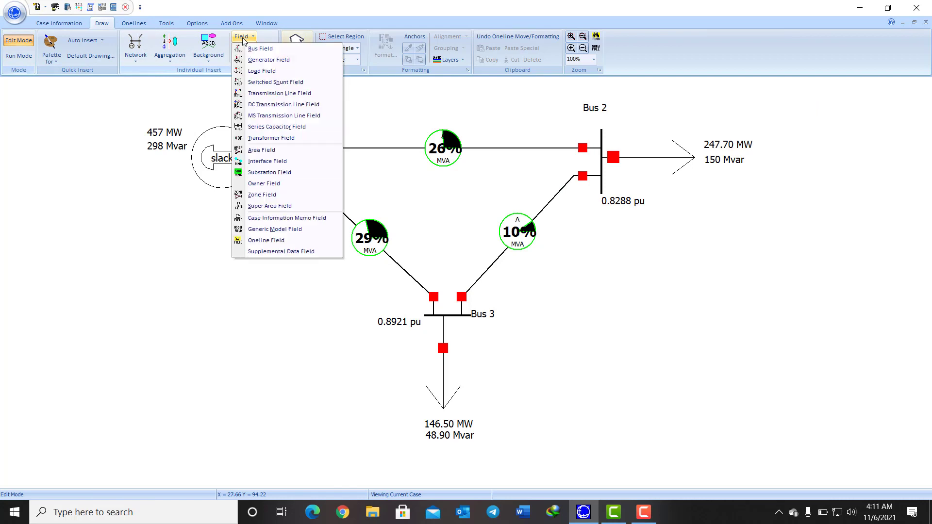
left_click(287, 94)
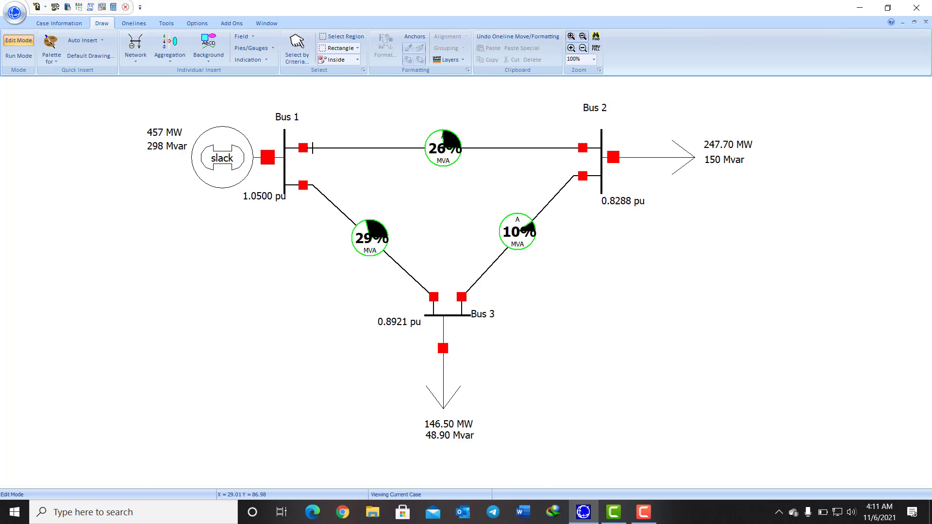
left_click(443, 141)
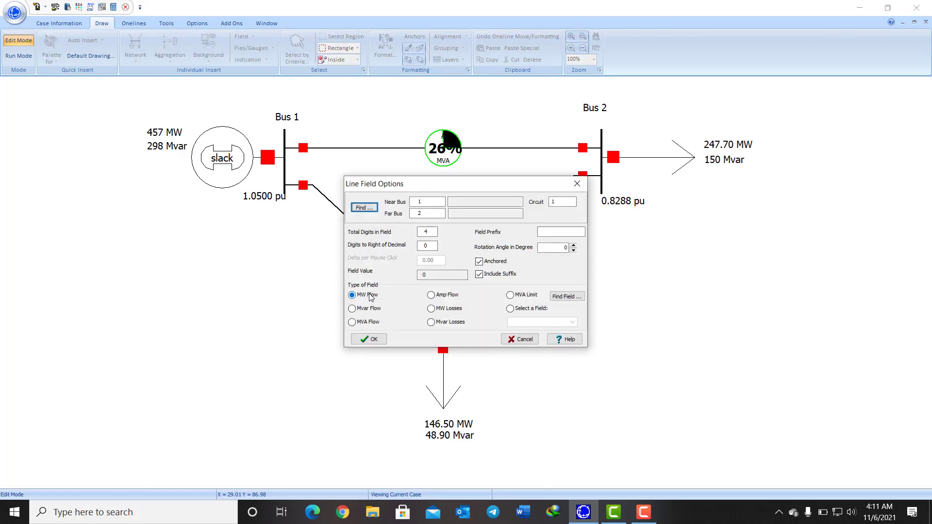
left_click(432, 274)
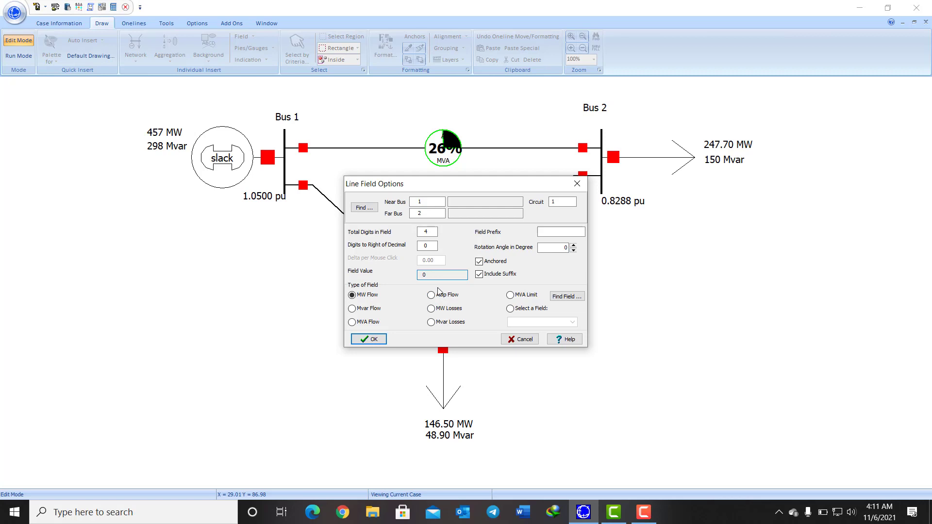
left_click(368, 340)
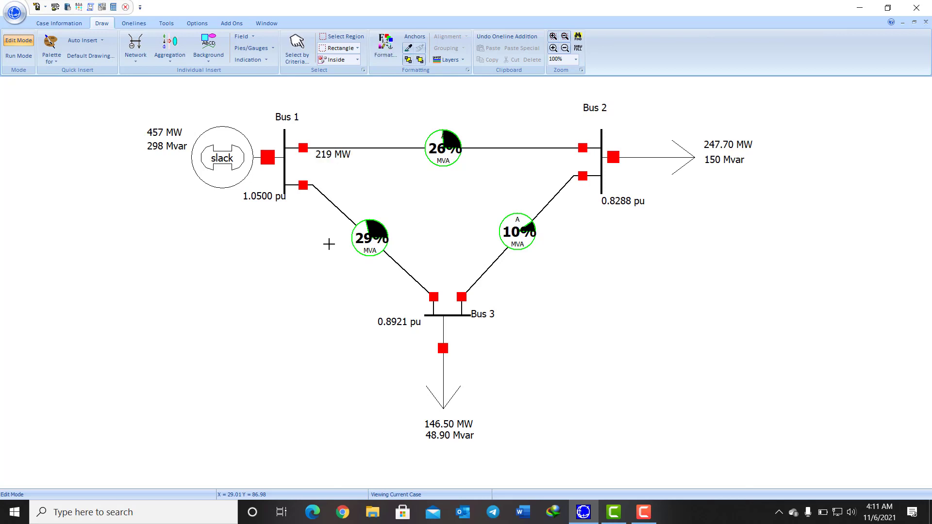
left_click_drag(335, 163, 328, 137)
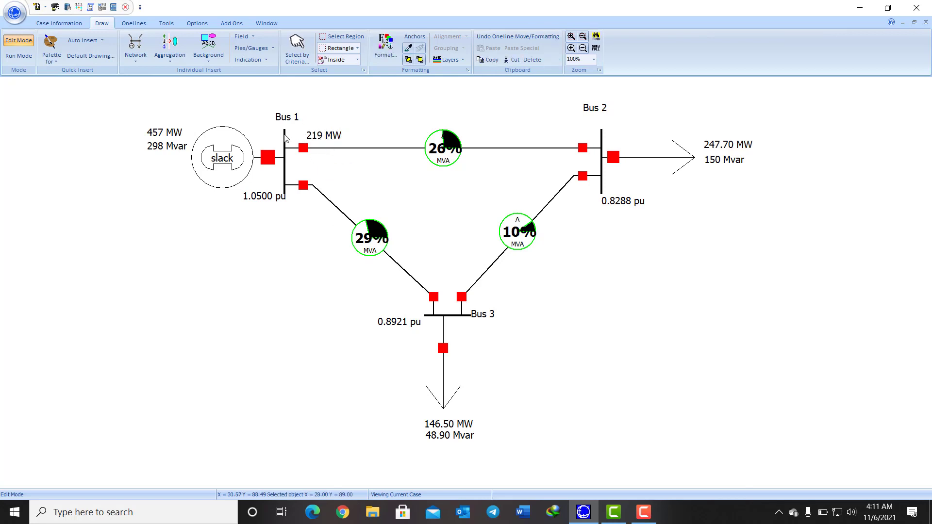
left_click(243, 36)
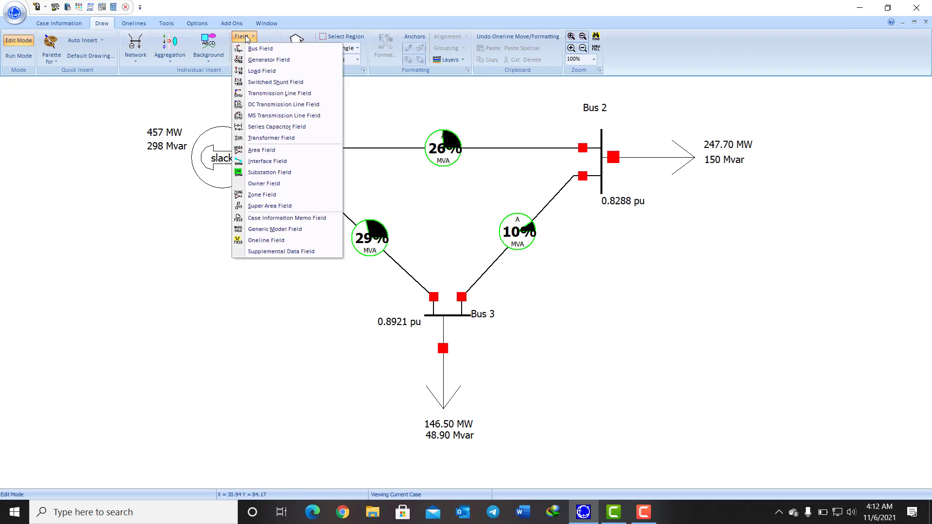
left_click(272, 94)
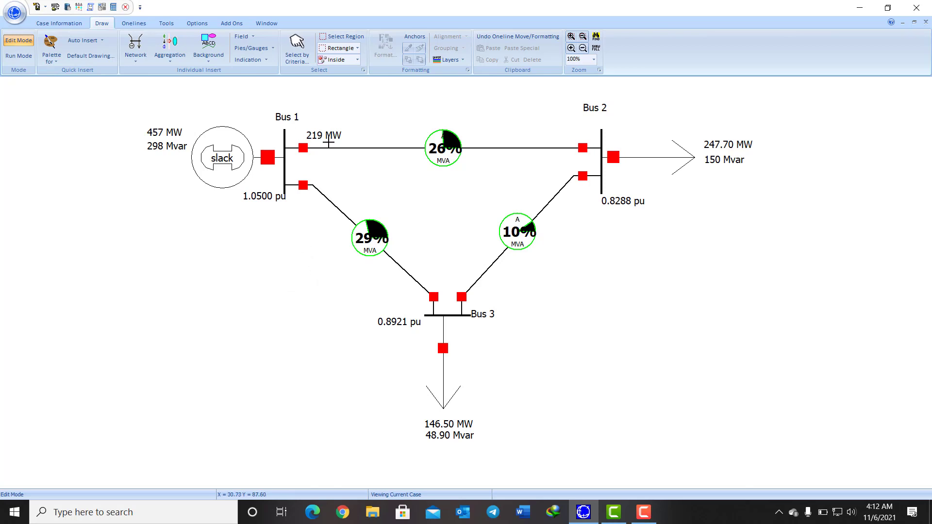
left_click(244, 37)
left_click(270, 93)
left_click(320, 147)
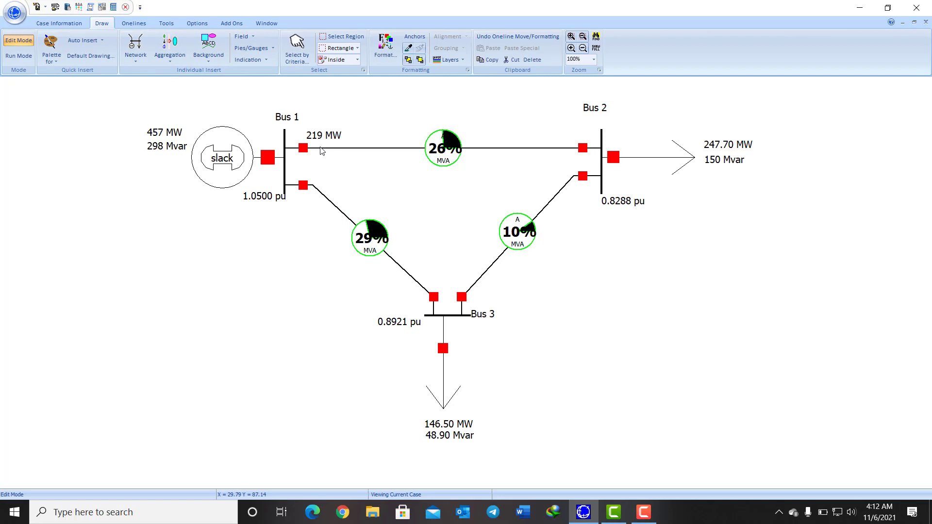
left_click(352, 183)
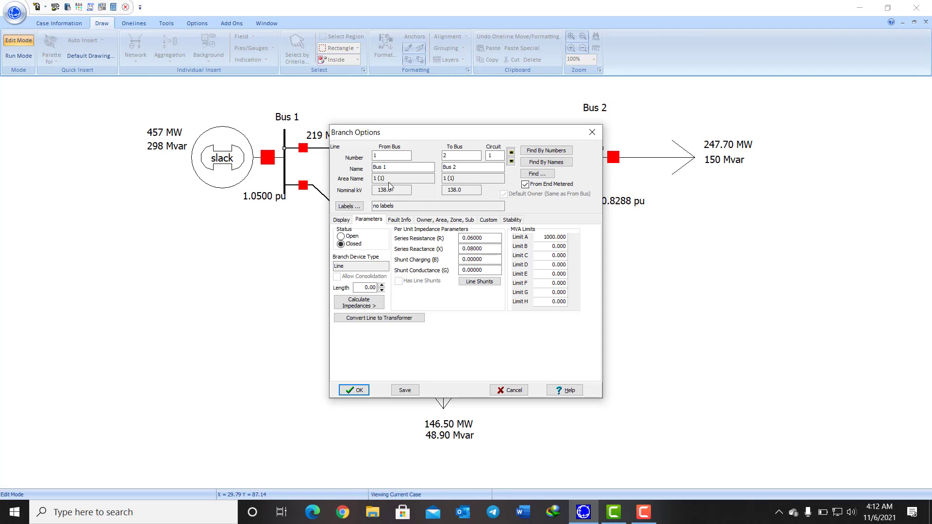
left_click(591, 132)
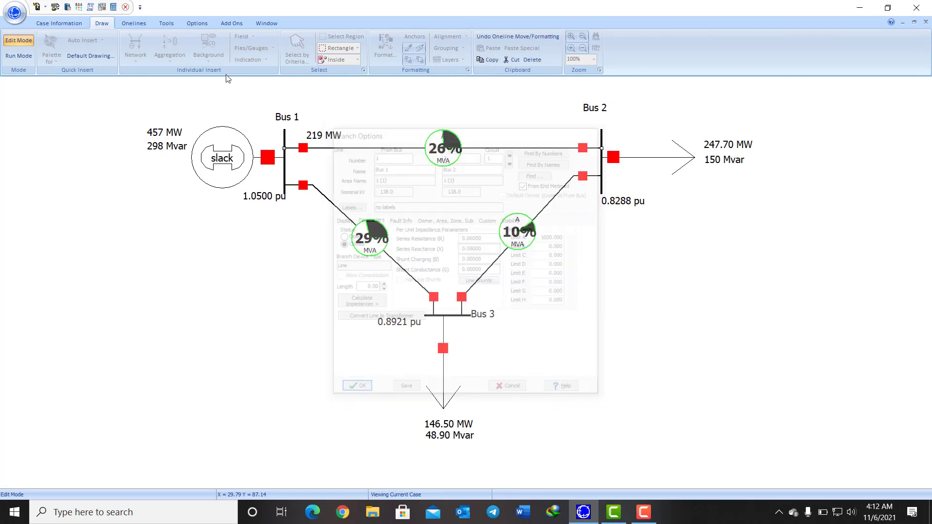
Add an anchored Mvar Flow field at the Bus 1 end of the Bus 1 to Bus 2 line and move it beneath the MW flow field.
left_click(241, 37)
left_click(276, 92)
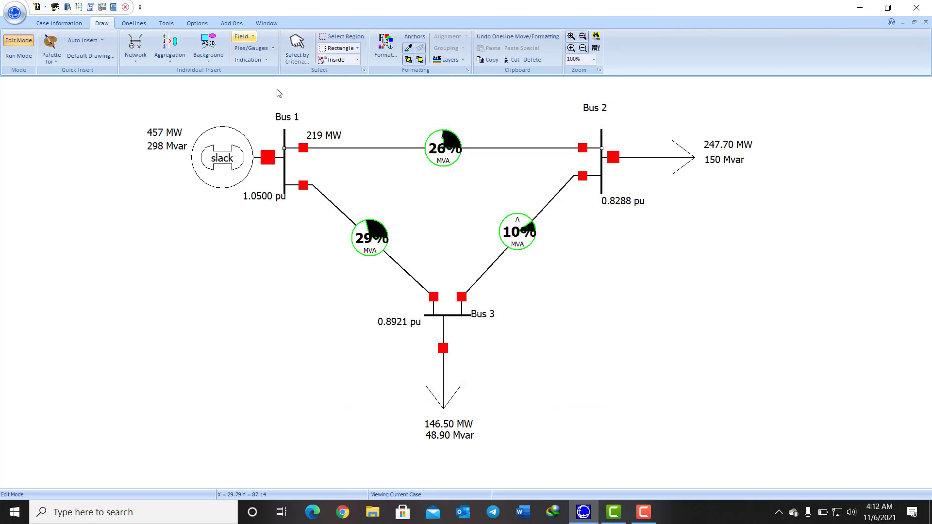
left_click(241, 35)
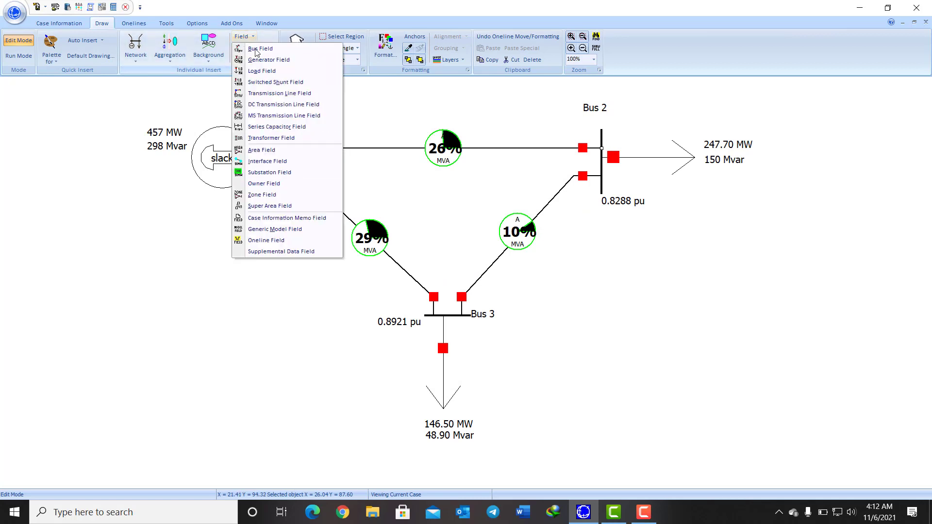
left_click(275, 93)
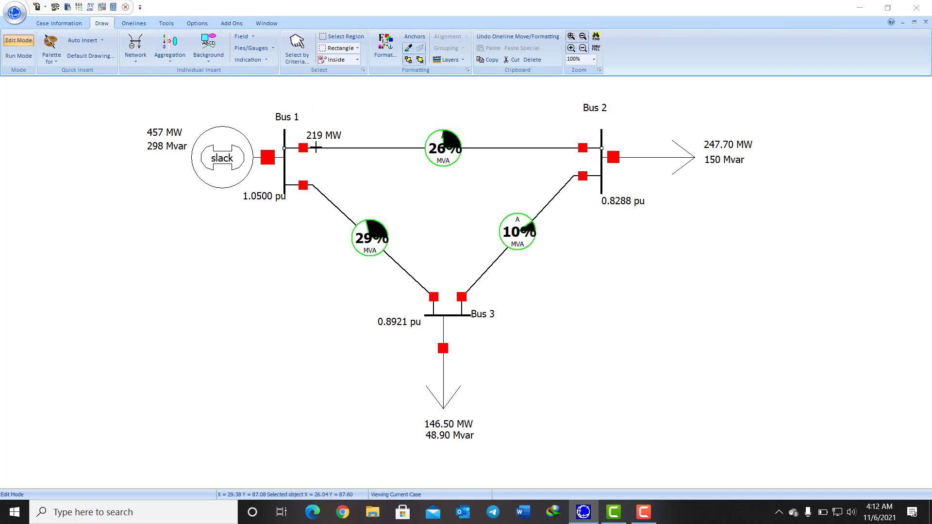
left_click(316, 147)
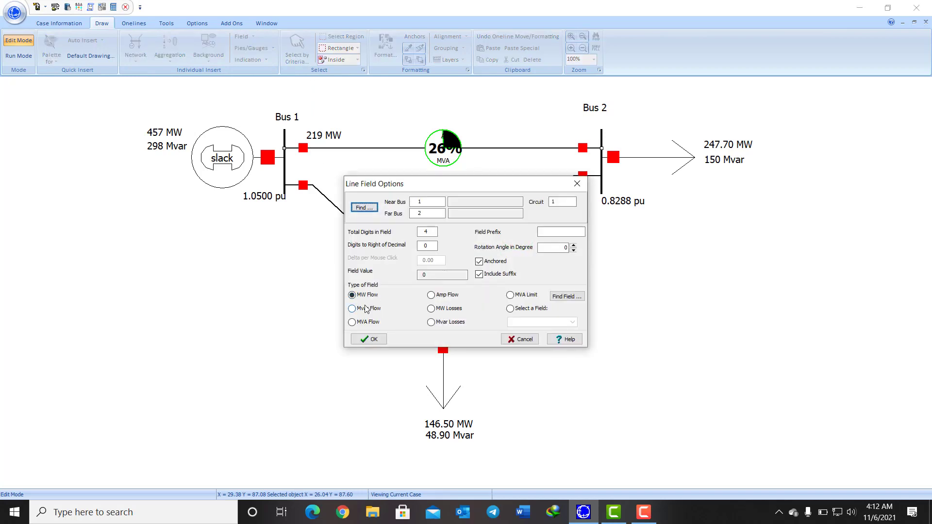
left_click(366, 309)
left_click(372, 339)
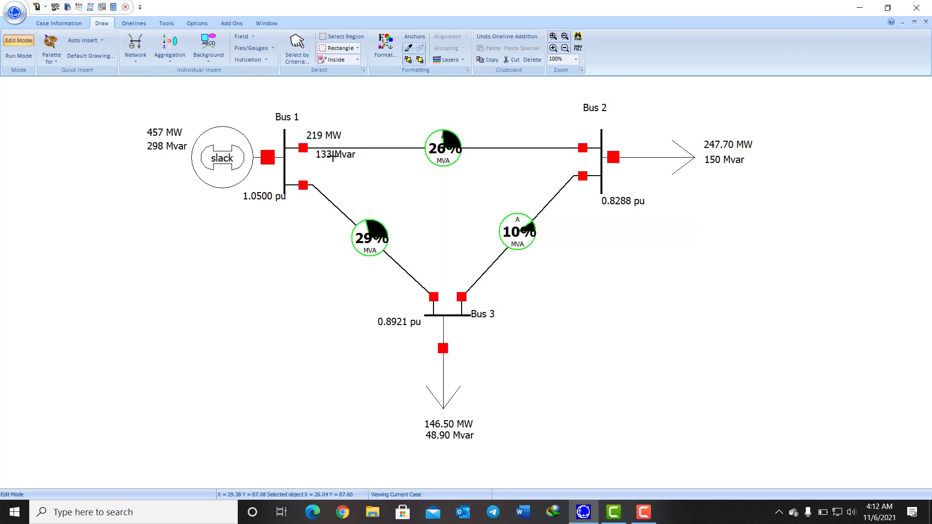
left_click_drag(334, 156, 328, 152)
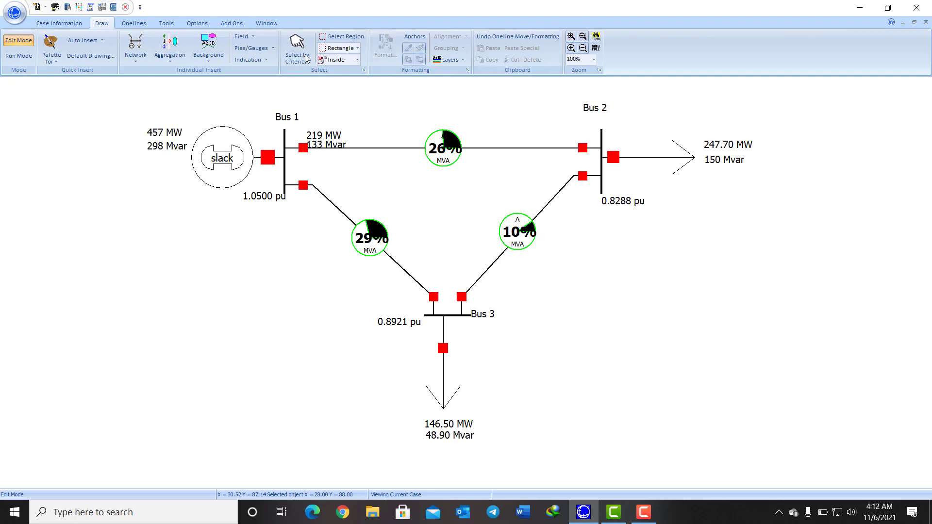
Add an anchored MW Losses field on the Bus 1 to Bus 2 line and move it above the line beside the pie chart.
left_click(250, 38)
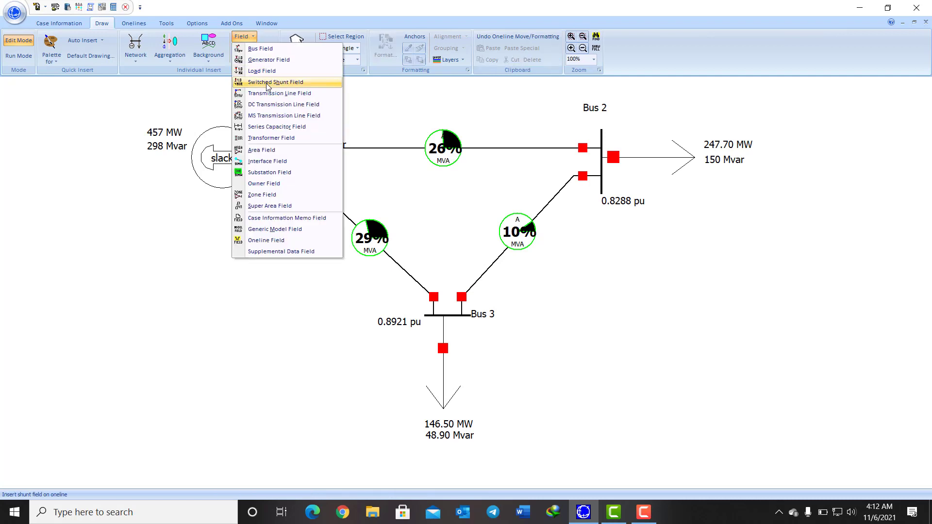
left_click(279, 94)
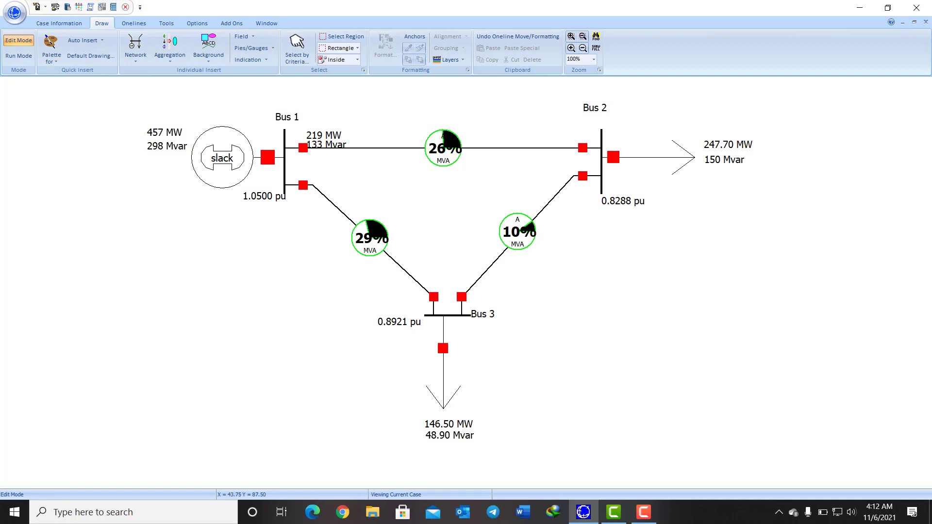
left_click(466, 148)
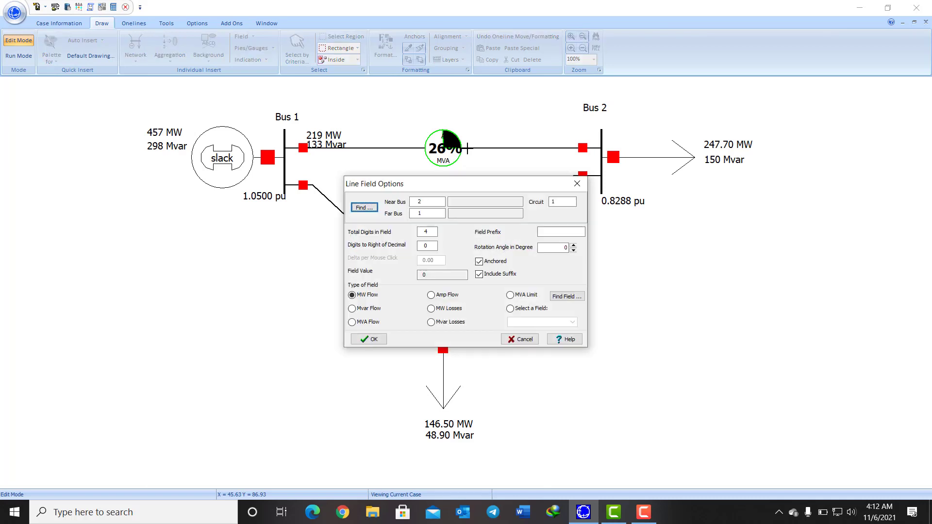
left_click(431, 308)
left_click(369, 339)
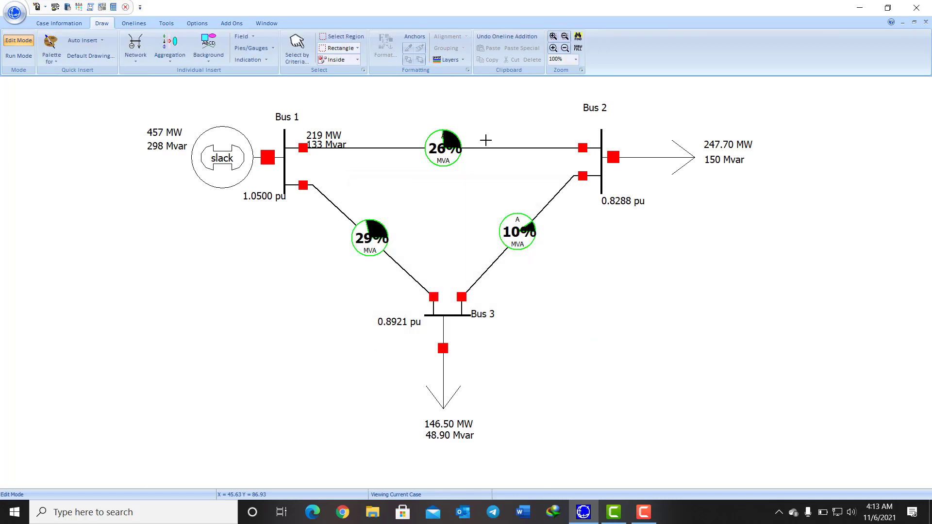
left_click(494, 159)
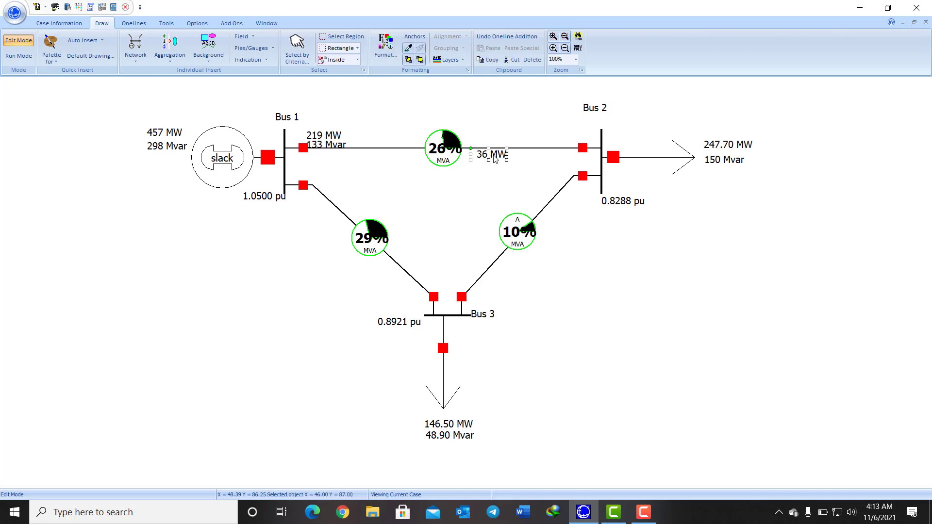
left_click_drag(495, 160, 481, 141)
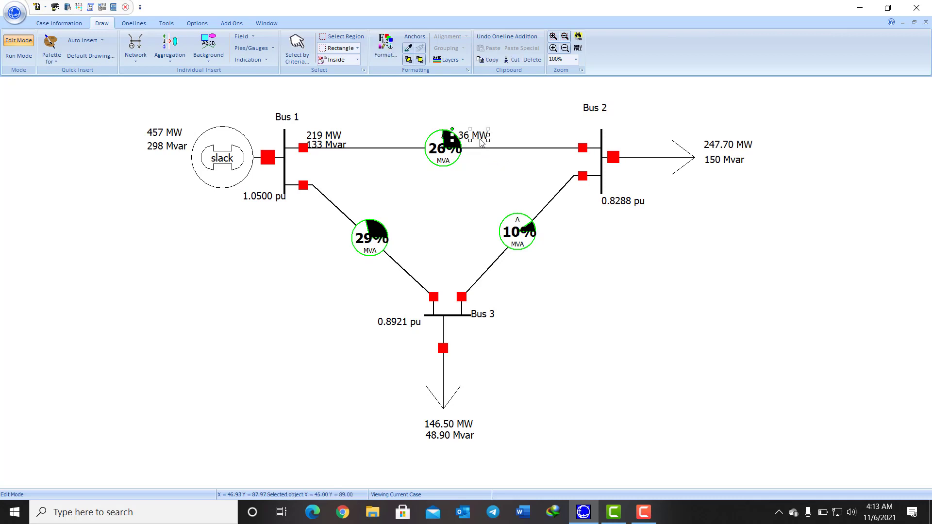
left_click(479, 170)
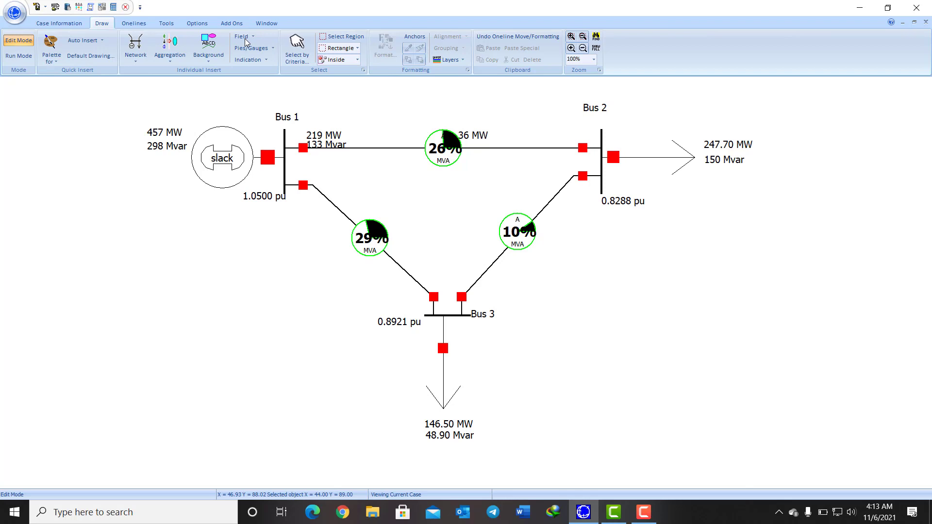
Add an anchored Mvar Losses field on the Bus 1 to Bus 2 line and move it directly beneath the MW losses field.
left_click(244, 37)
left_click(269, 97)
left_click(471, 149)
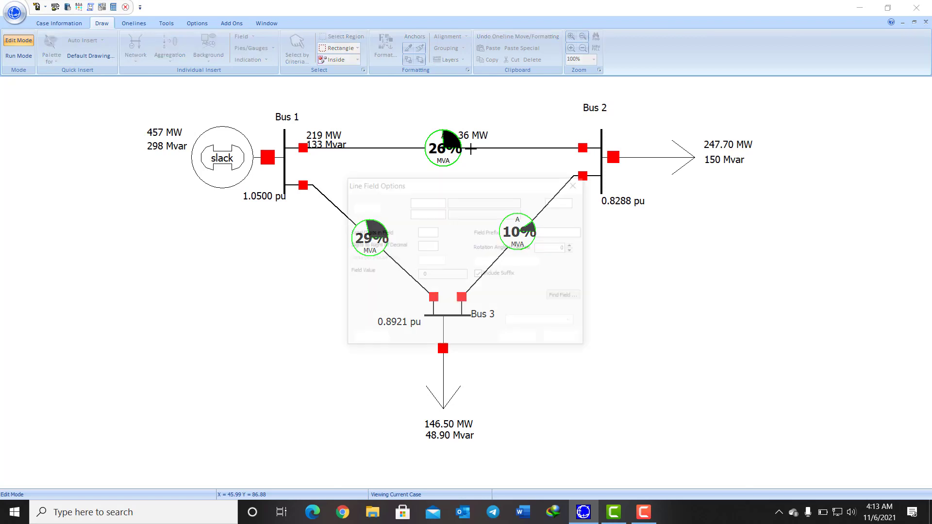
left_click(444, 322)
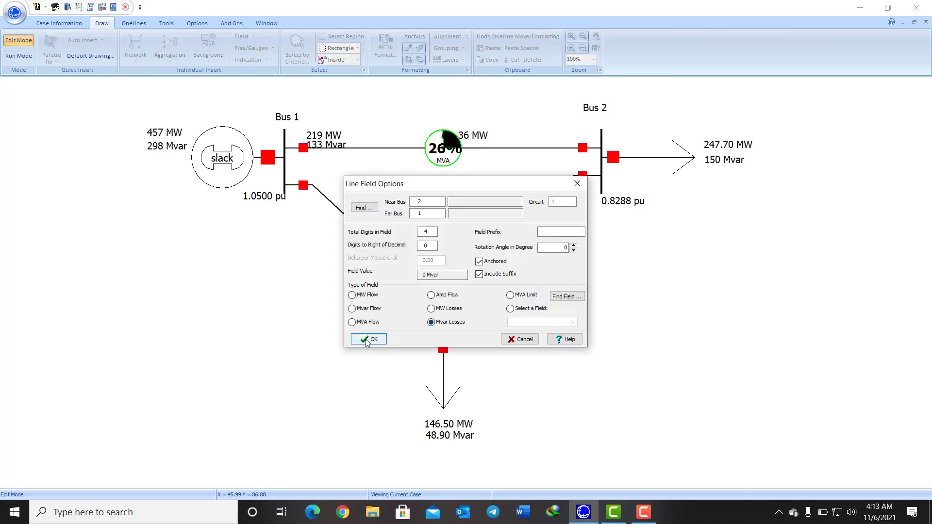
left_click(369, 339)
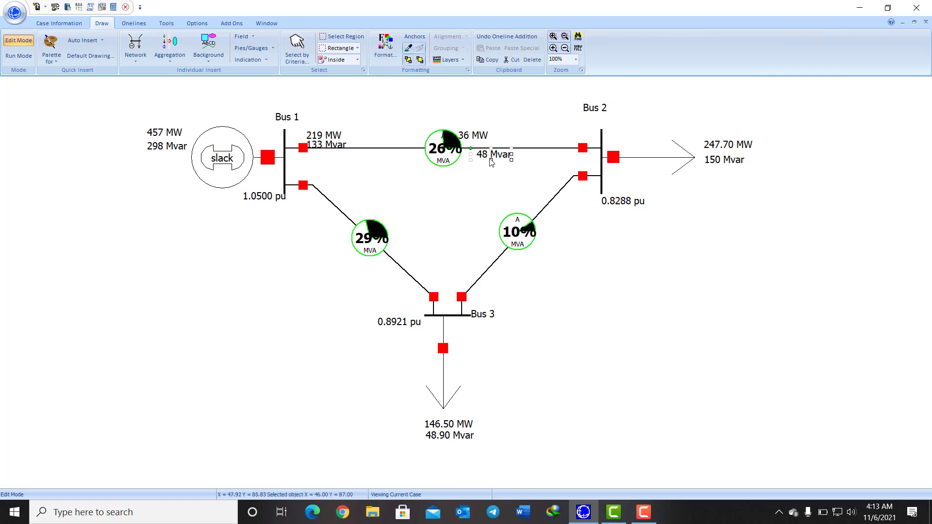
left_click_drag(491, 162, 477, 149)
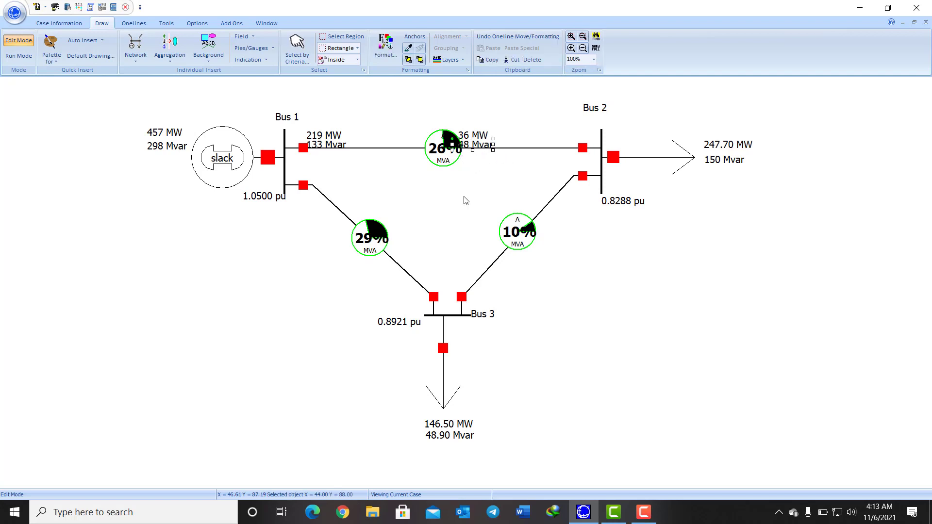
left_click(474, 164)
Move the MW and Mvar losses fields up so both sit clear above the Bus 1 to Bus 2 line.
scroll(473, 141, "down", 3)
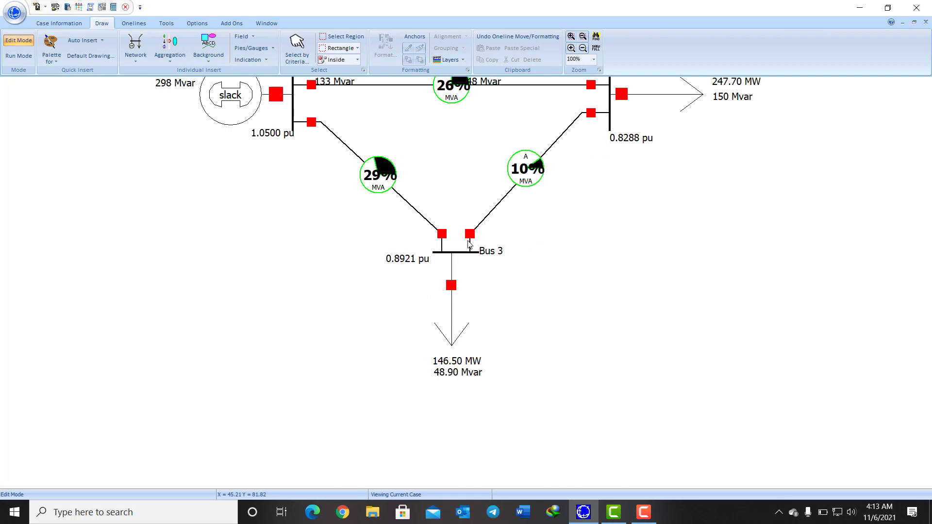
scroll(468, 219, "up", 4)
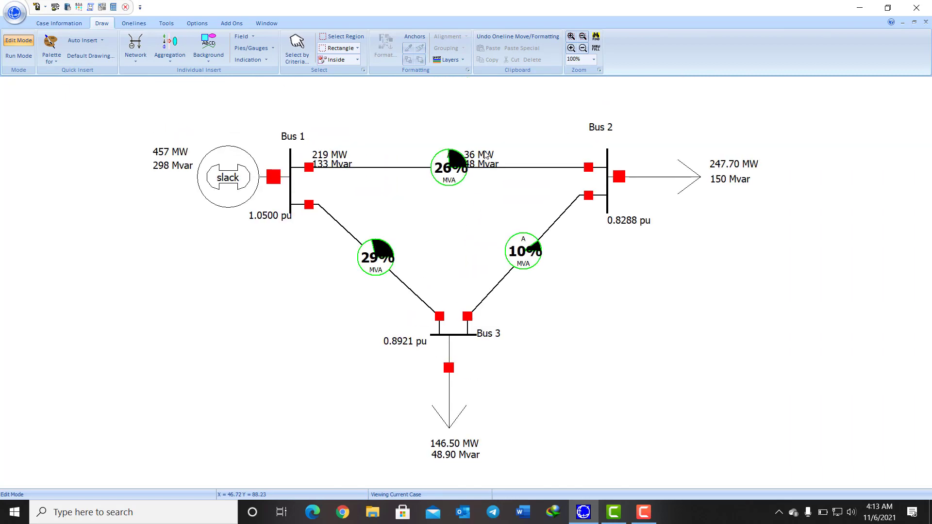
left_click_drag(484, 153, 481, 160)
left_click(471, 236)
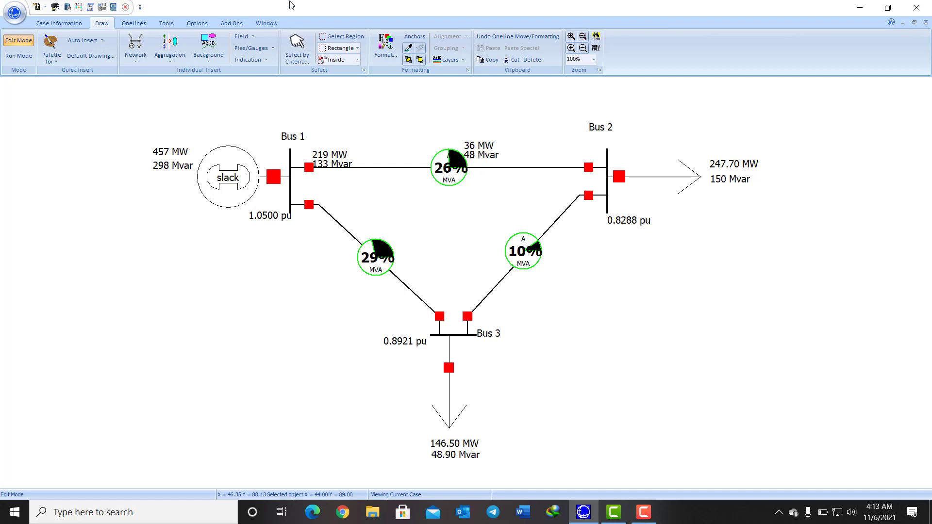
Add an anchored MW Flow field at the Bus 2 end of the Bus 1 to Bus 2 line and move it just above the line.
left_click(250, 37)
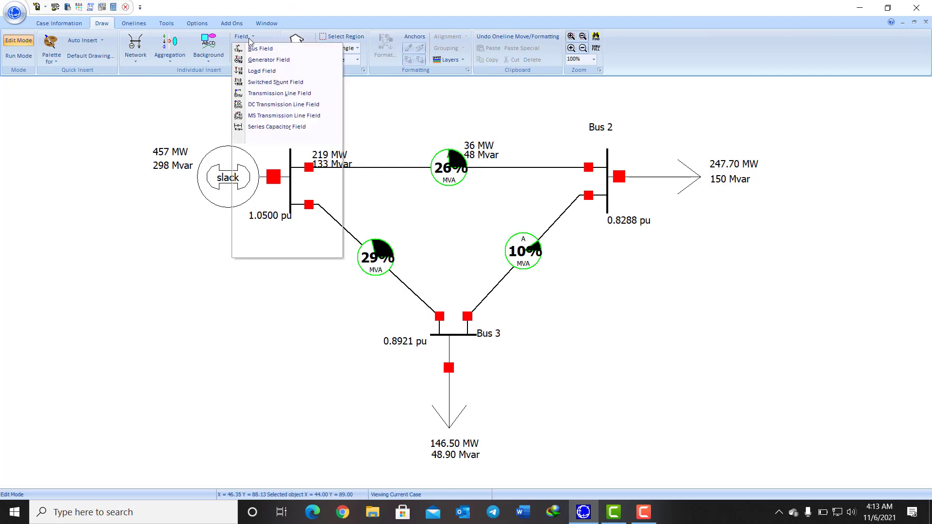
left_click(273, 94)
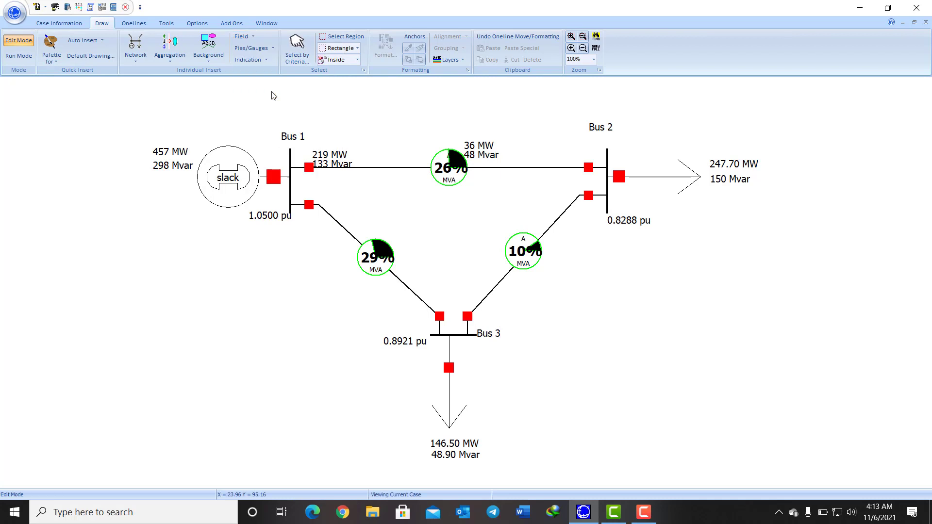
left_click(575, 168)
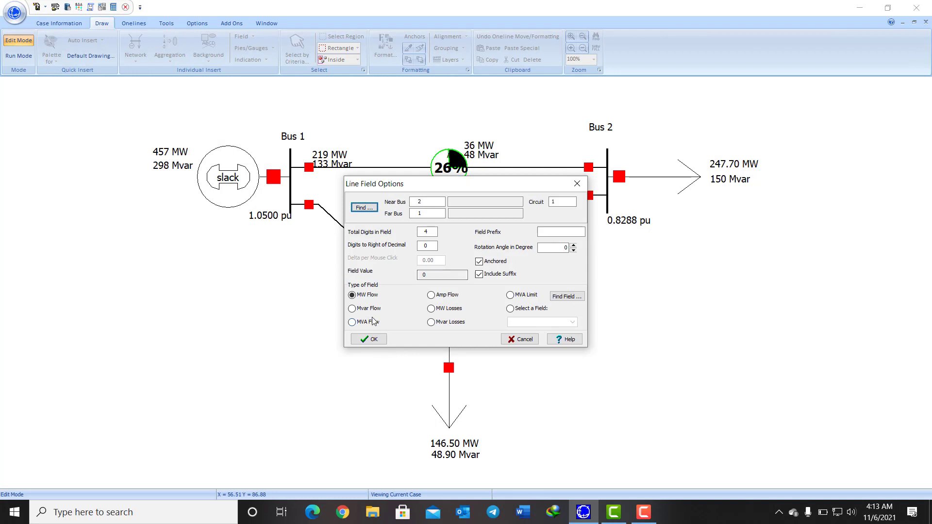
left_click(369, 339)
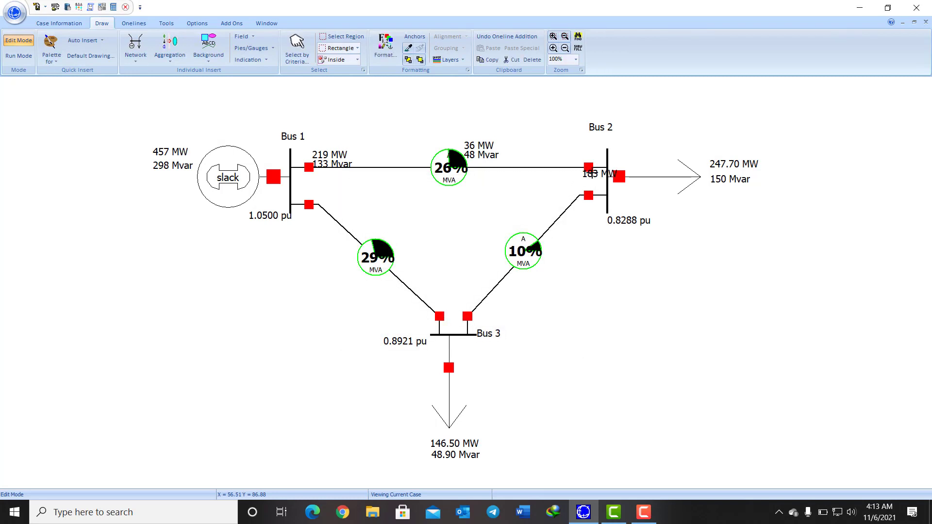
left_click_drag(574, 168, 568, 156)
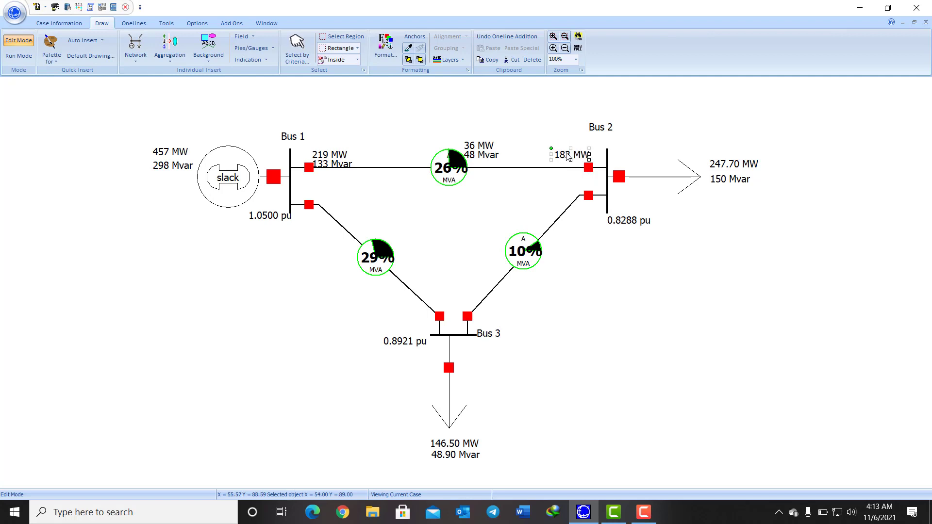
Try a Mvar Losses field at the Bus 2 end of the Bus 1 to Bus 2 line, then delete it.
left_click(242, 37)
left_click(275, 93)
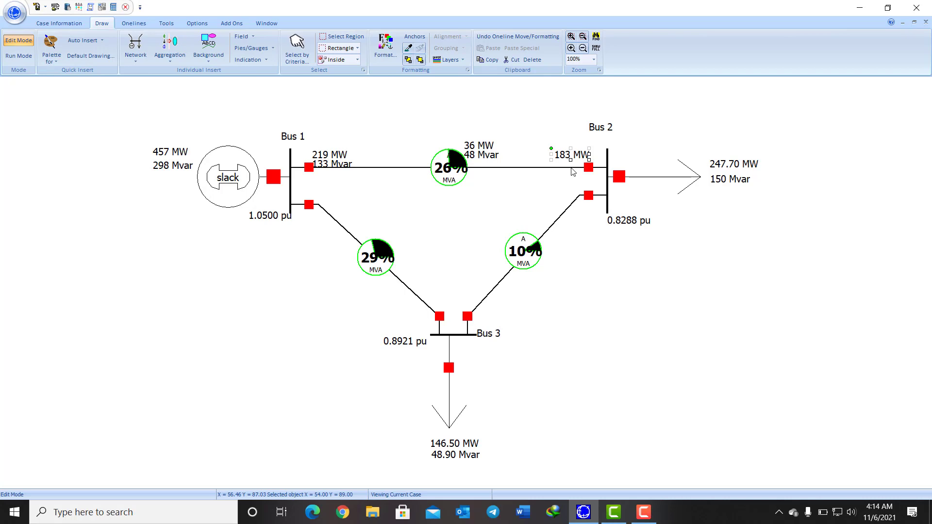
left_click(574, 168)
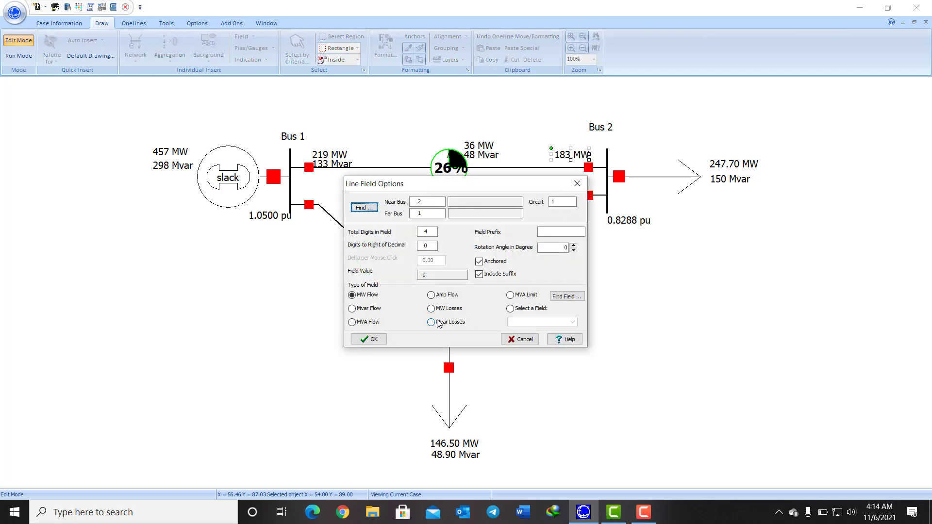
left_click(431, 322)
left_click(379, 342)
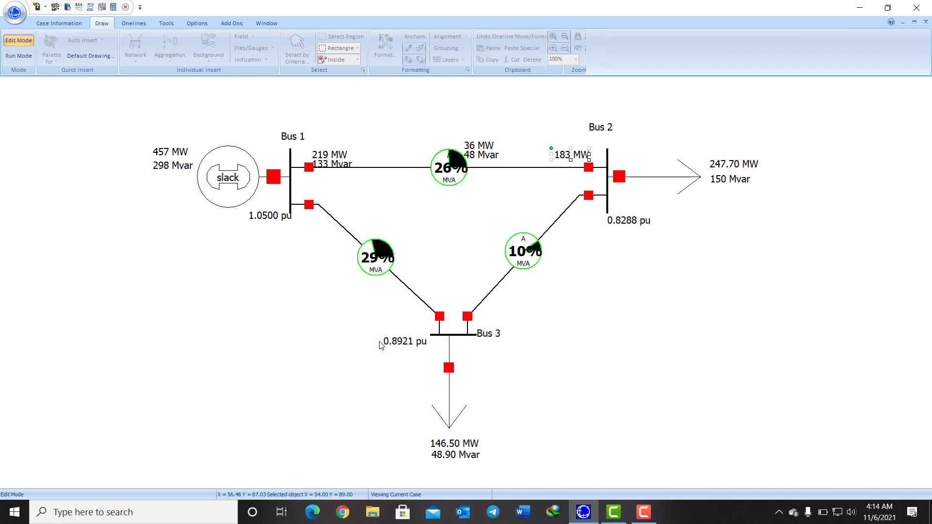
left_click(568, 184)
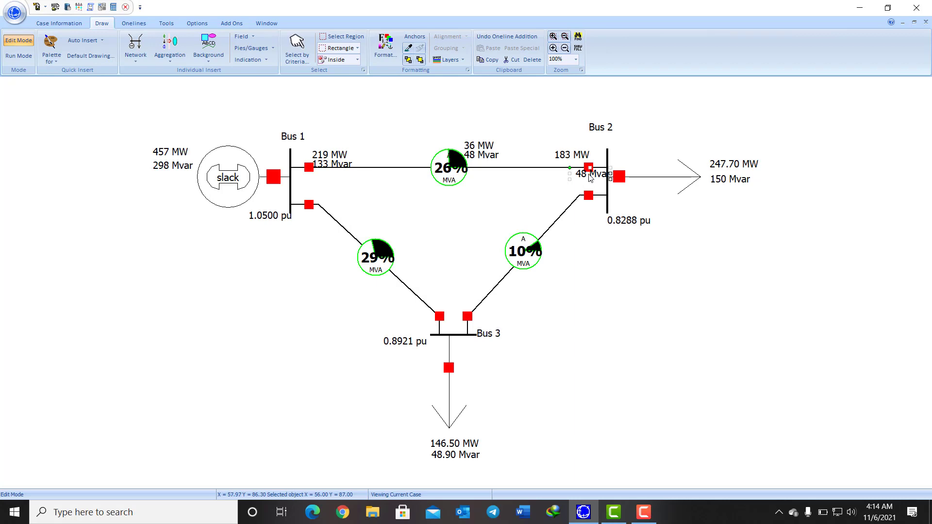
left_click_drag(590, 178, 553, 187)
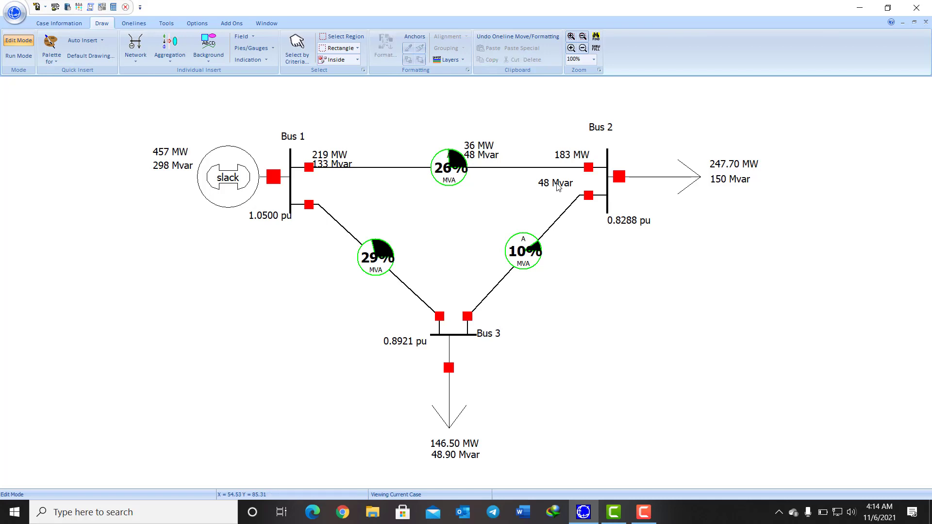
left_click(558, 187)
key("Delete")
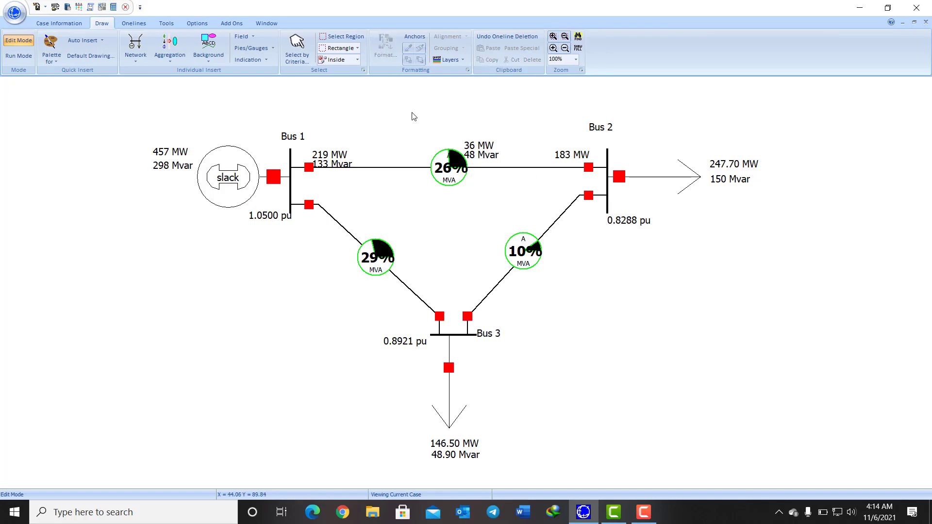
Add an anchored Mvar Flow field at the Bus 2 end of the Bus 1 to Bus 2 line and move it just below the line.
left_click(241, 37)
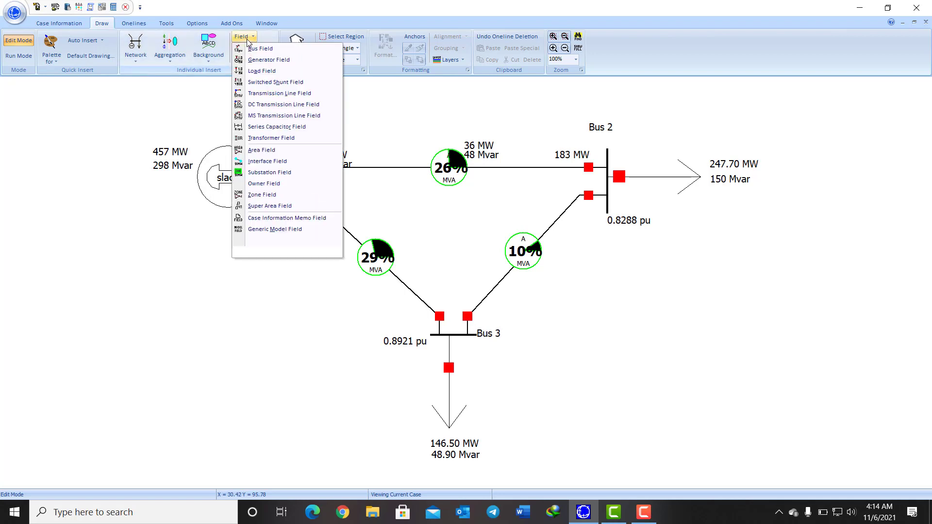
left_click(270, 94)
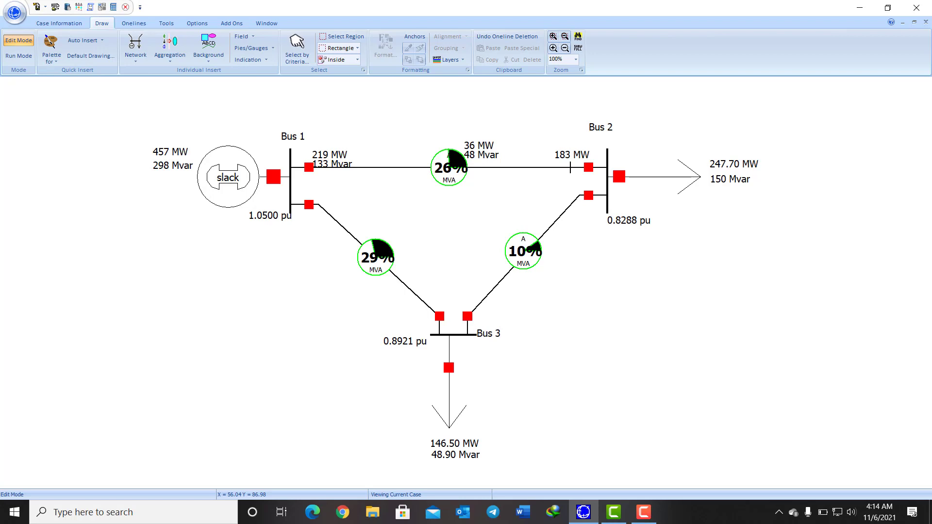
left_click(570, 167)
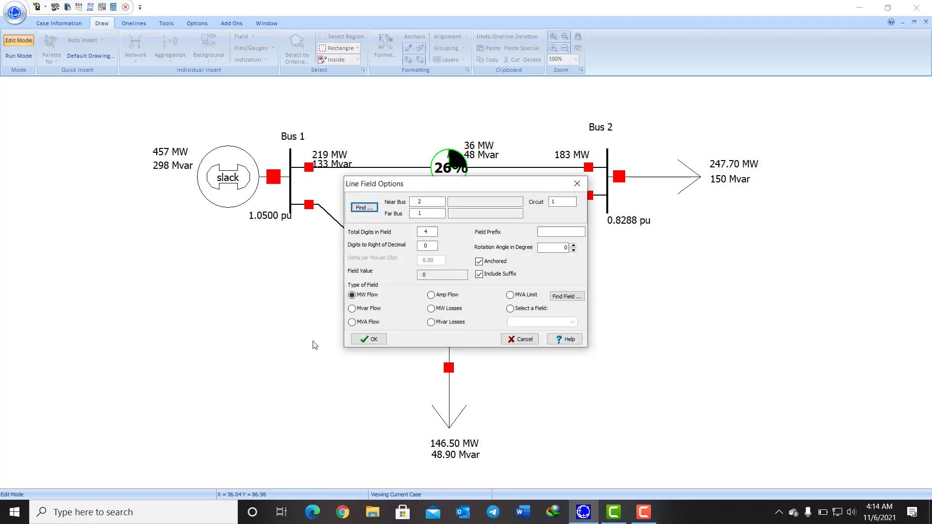
left_click(369, 309)
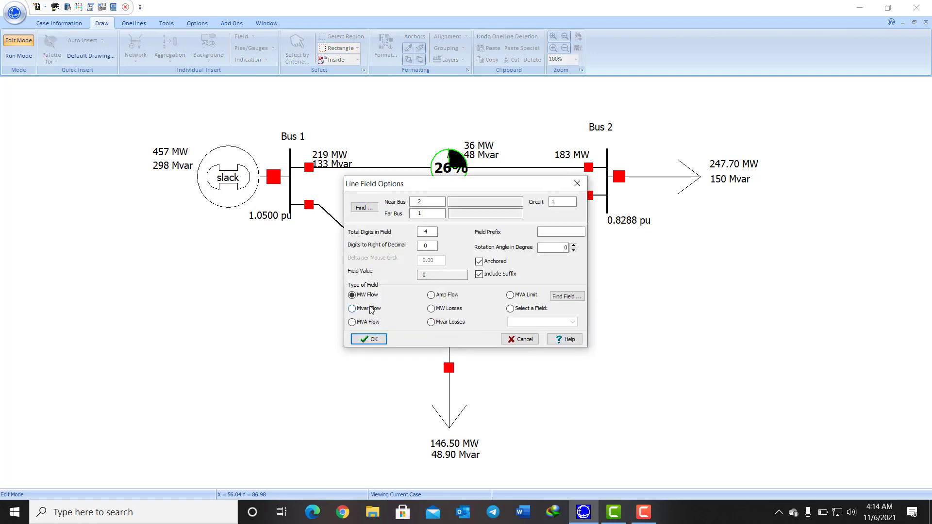
left_click(367, 339)
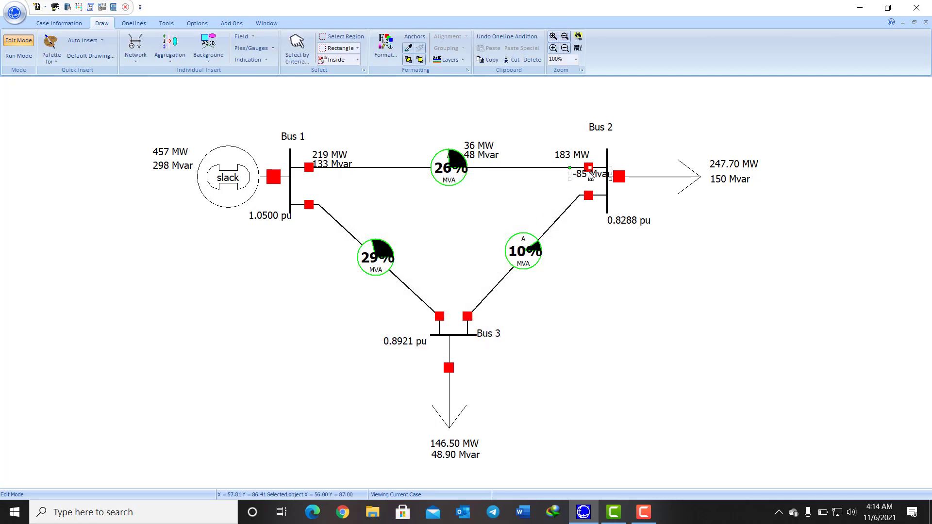
left_click_drag(590, 176, 566, 173)
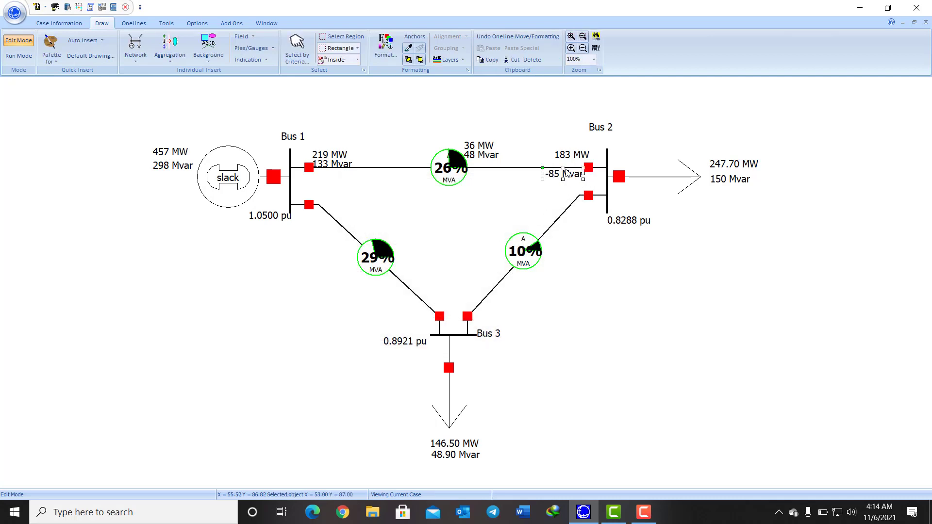
left_click(546, 197)
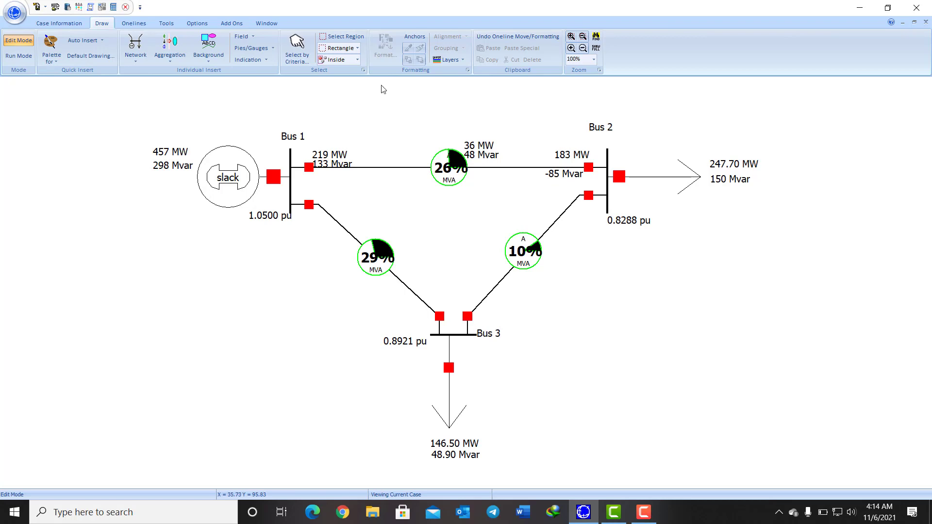
Add an anchored MW Flow field at the Bus 1 end of the Bus 1 to Bus 3 line and move it up beside the breaker.
left_click(240, 36)
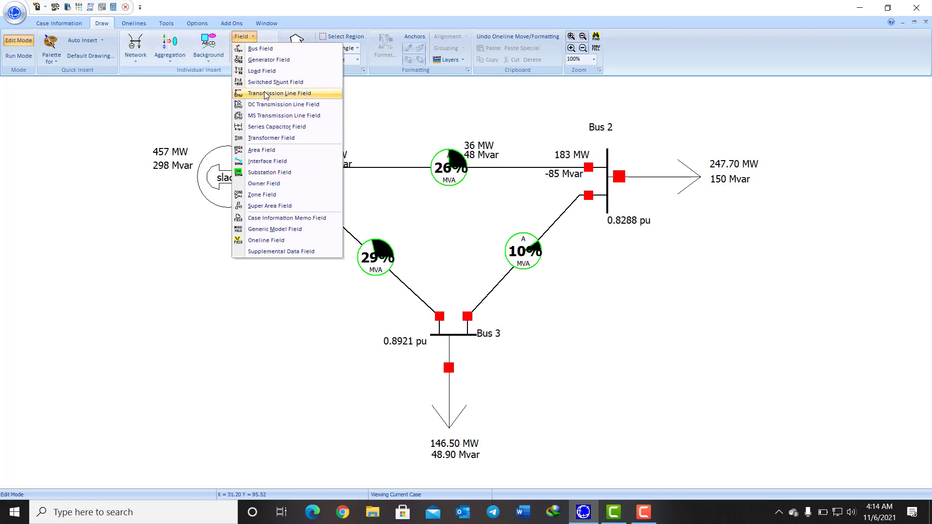
left_click(266, 93)
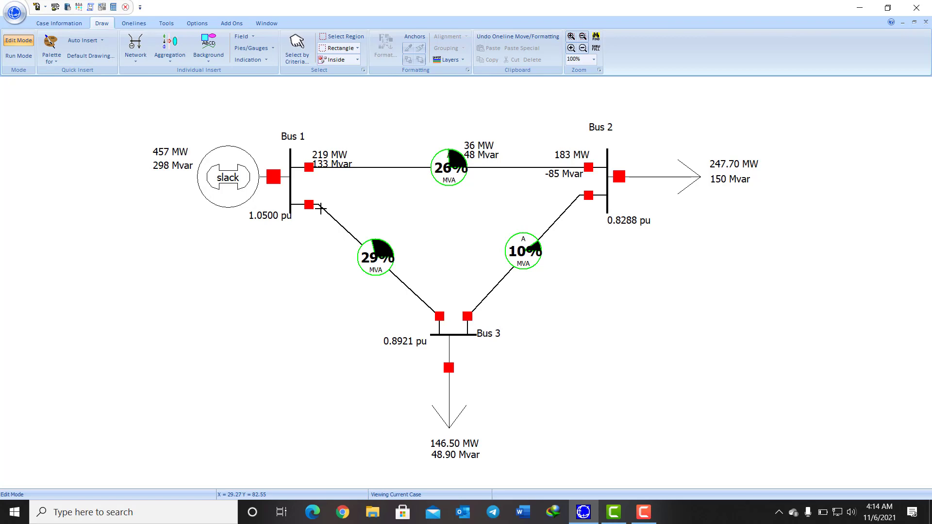
left_click(320, 209)
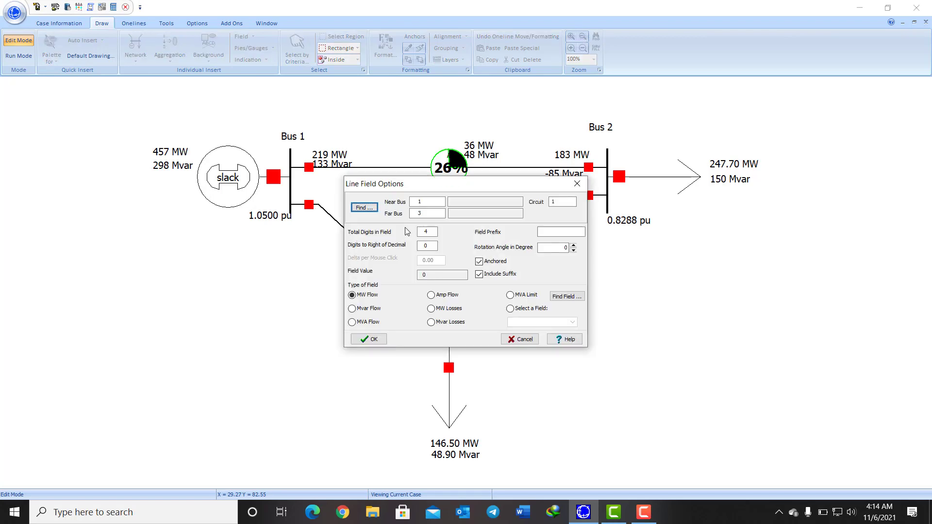
left_click(369, 339)
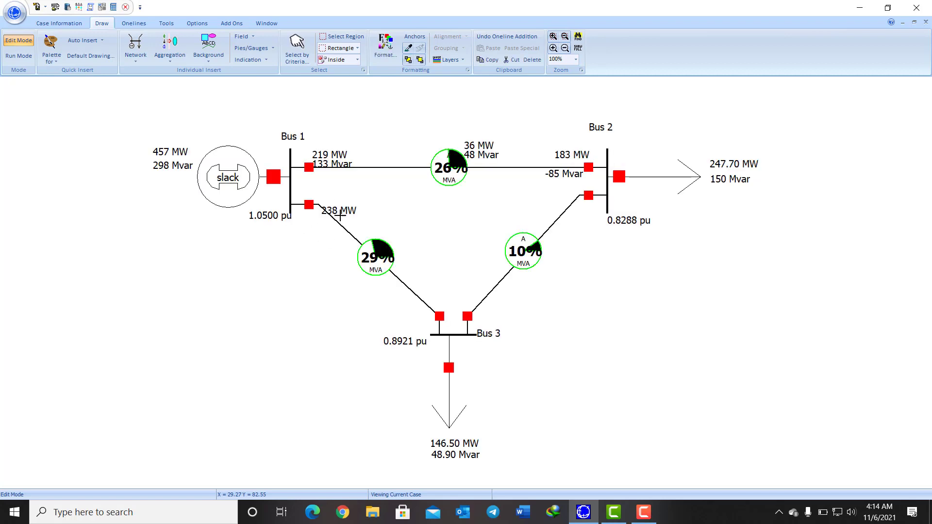
left_click(341, 216)
left_click_drag(341, 211, 342, 201)
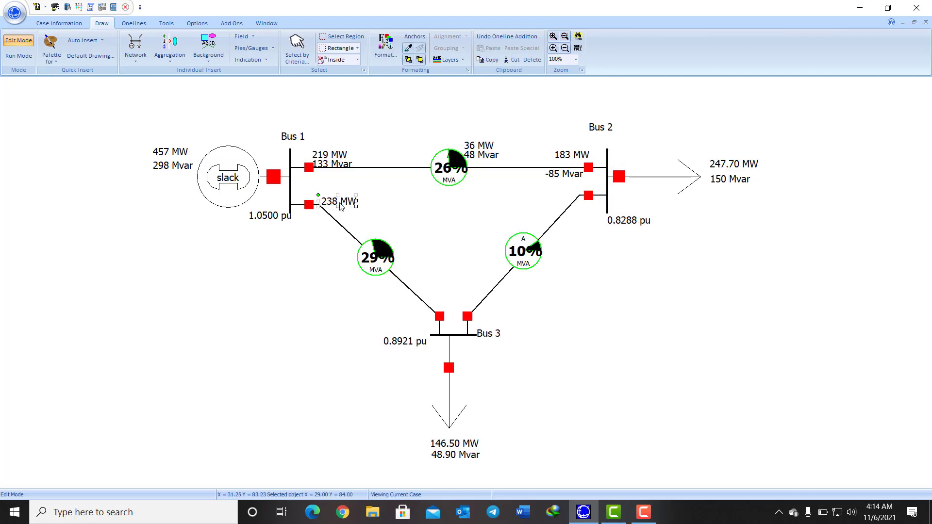
left_click(323, 279)
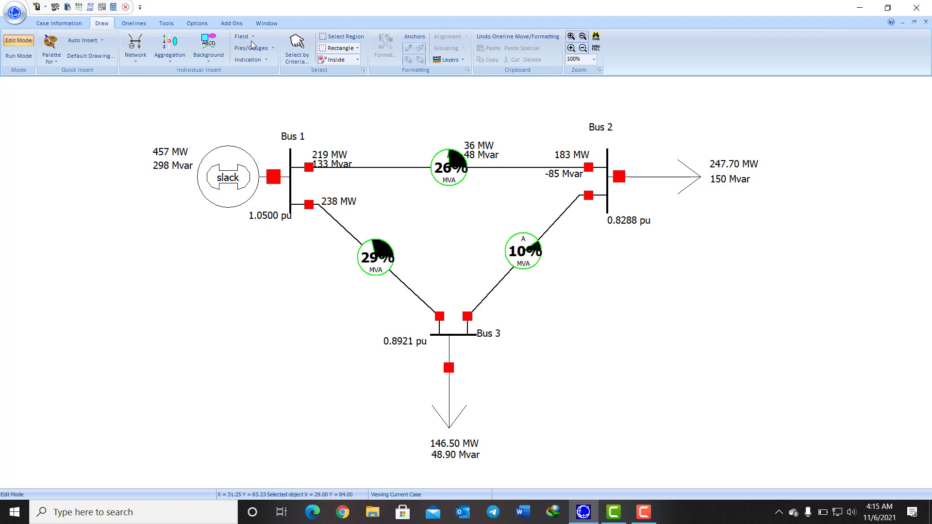
Add an anchored Mvar Flow field at the Bus 1 end of the Bus 1 to Bus 3 line and place it beneath the MW flow field.
left_click(245, 37)
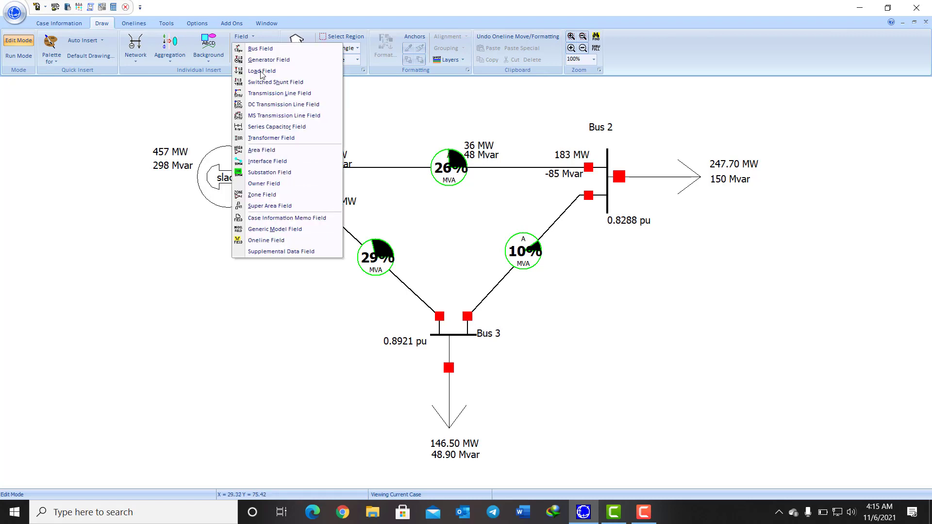
left_click(304, 96)
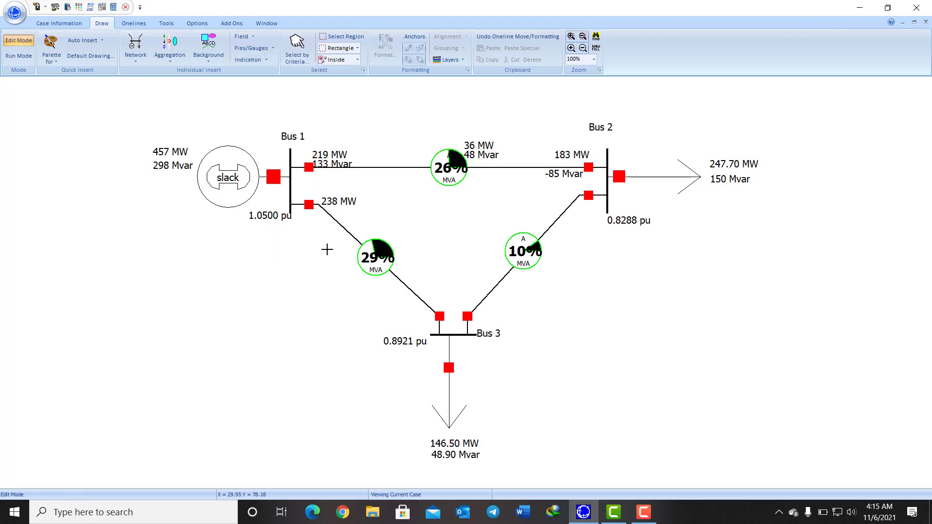
left_click(334, 217)
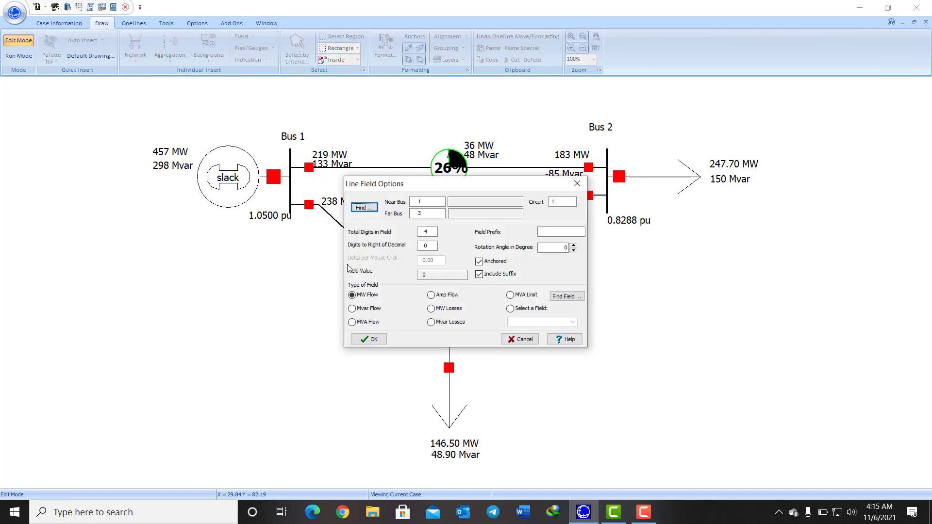
left_click(357, 309)
left_click(367, 339)
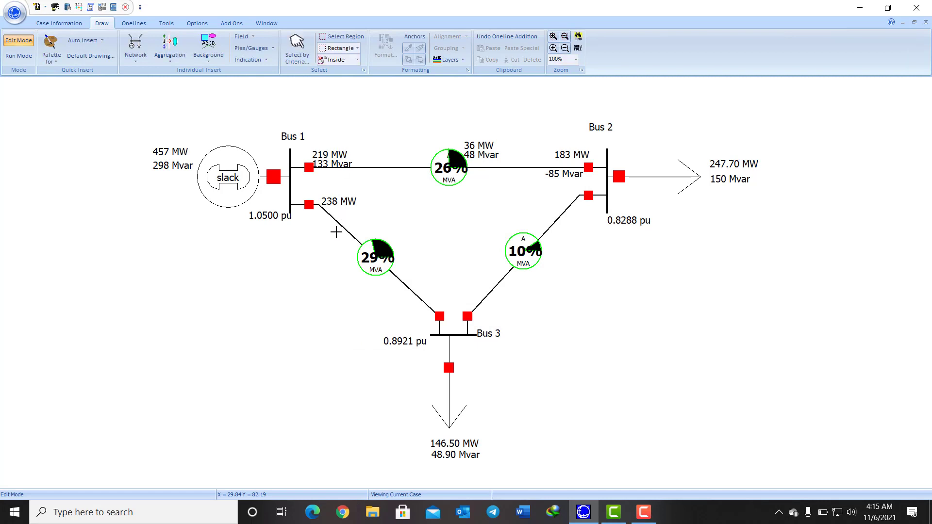
left_click_drag(346, 218, 346, 215)
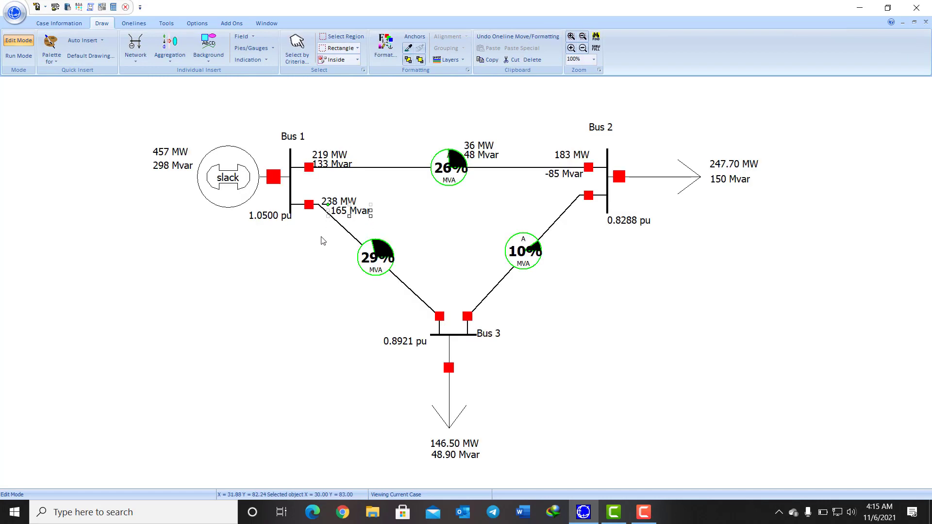
Add an anchored MW Losses field on the Bus 1 to Bus 3 line and move it beside the line's pie chart.
left_click(240, 36)
left_click(276, 98)
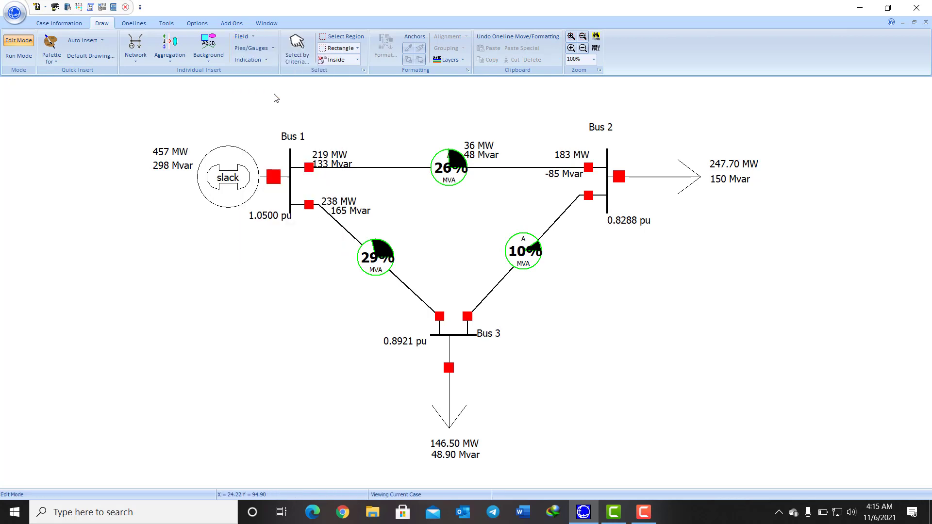
left_click(393, 275)
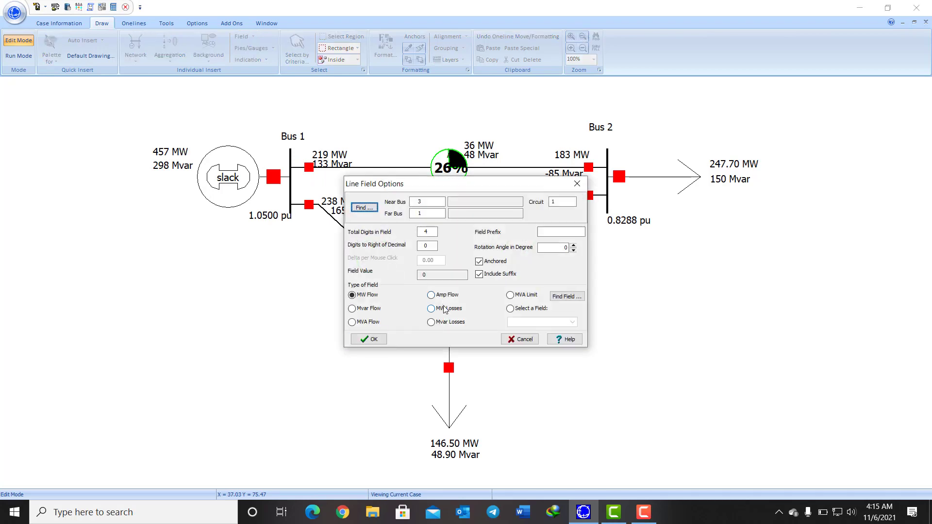
left_click(444, 309)
left_click(369, 339)
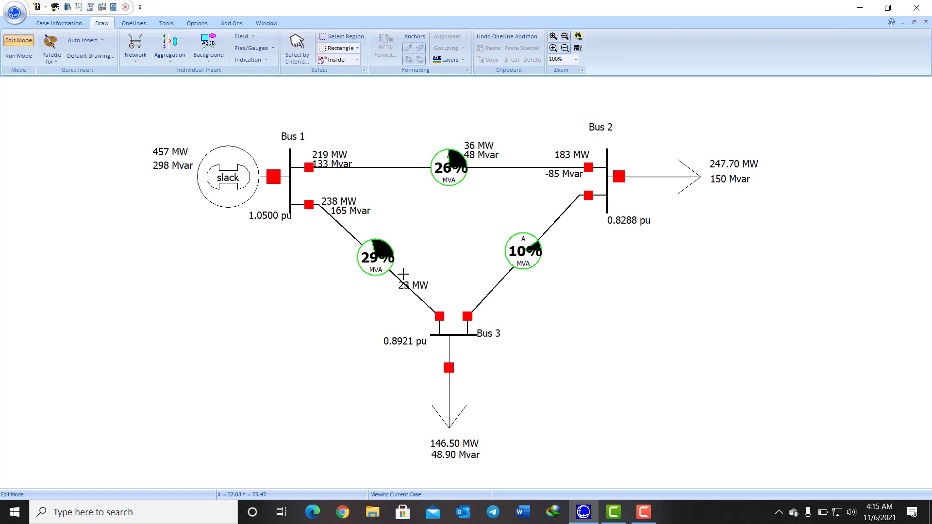
left_click_drag(414, 292, 415, 255)
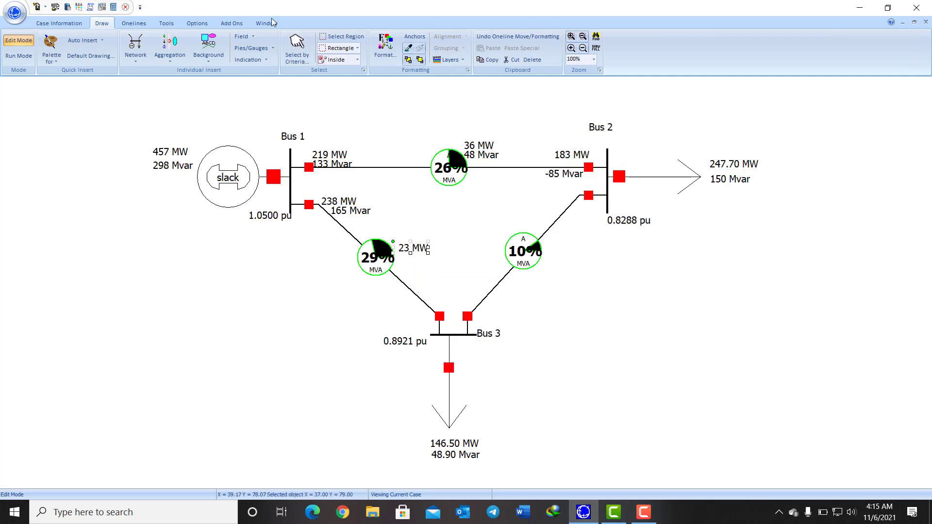
Add an anchored Mvar Losses field on the Bus 1 to Bus 3 line and move it directly beneath the MW losses field.
left_click(241, 37)
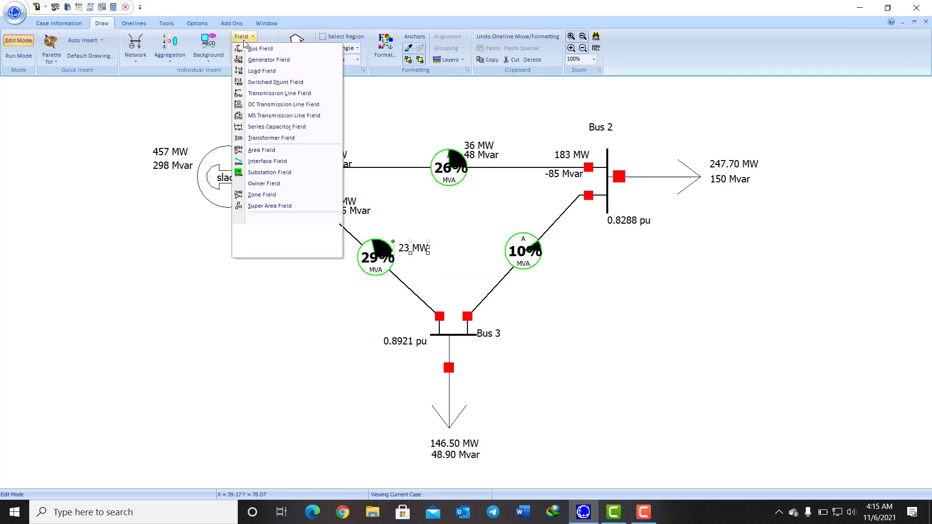
left_click(265, 93)
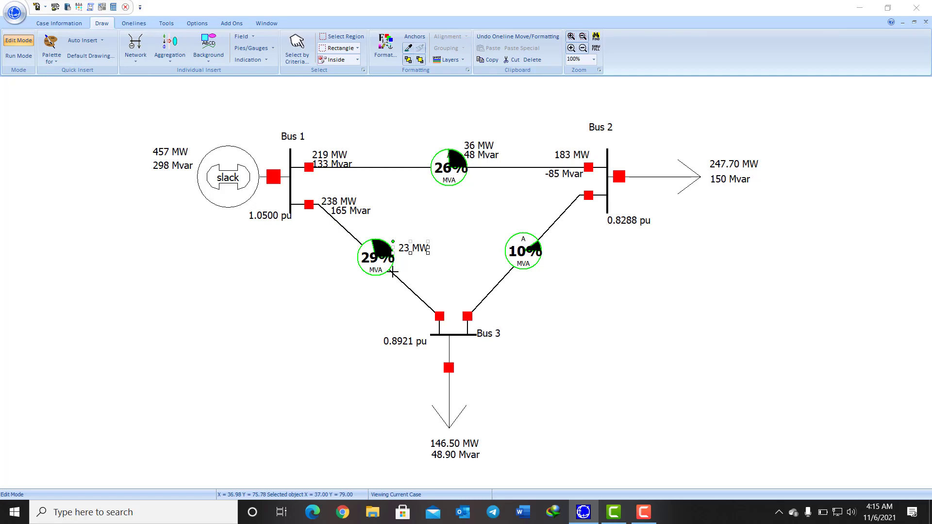
left_click(393, 271)
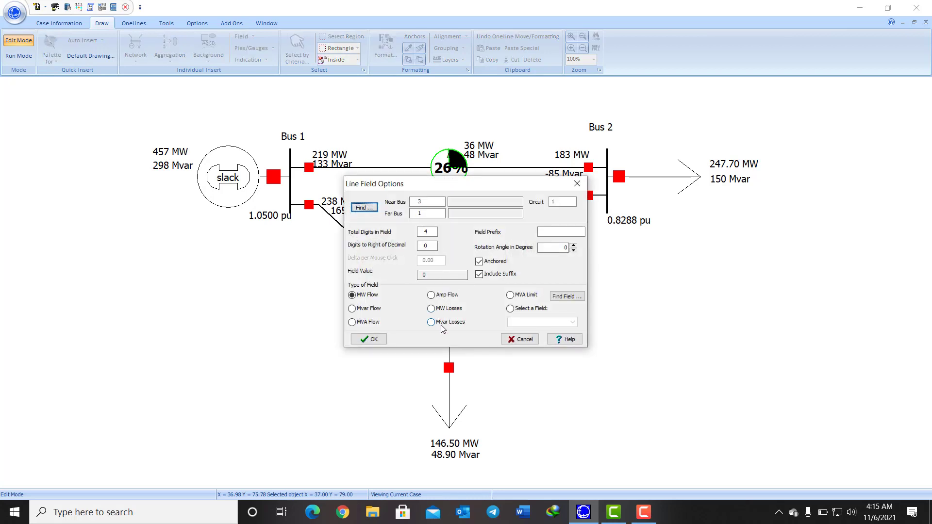
left_click(441, 325)
left_click(369, 339)
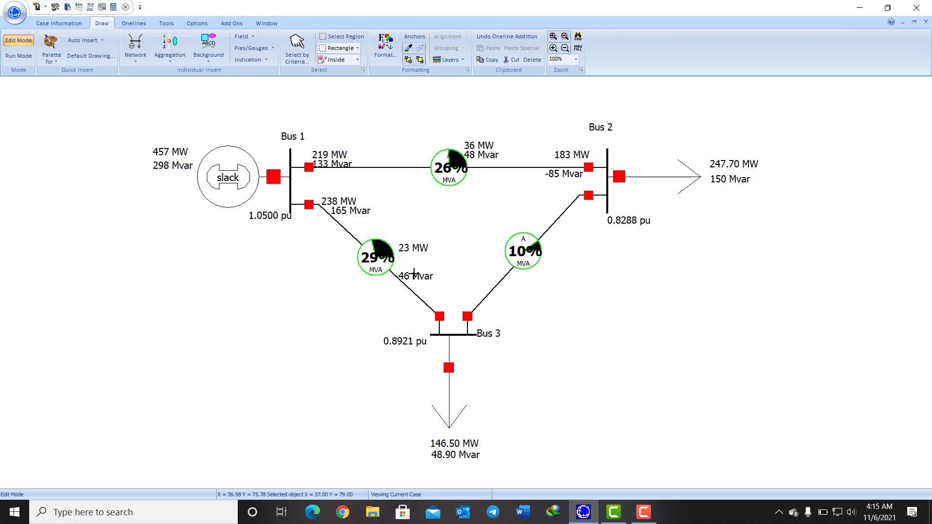
left_click_drag(413, 276, 415, 261)
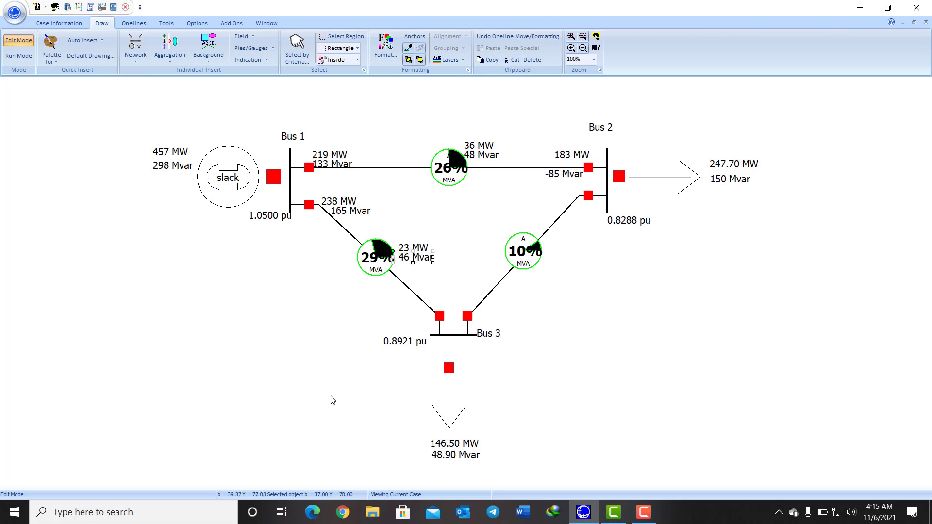
Add an anchored MW Flow field at the Bus 3 end of the Bus 1 to Bus 3 line and move it above the breaker.
left_click(242, 37)
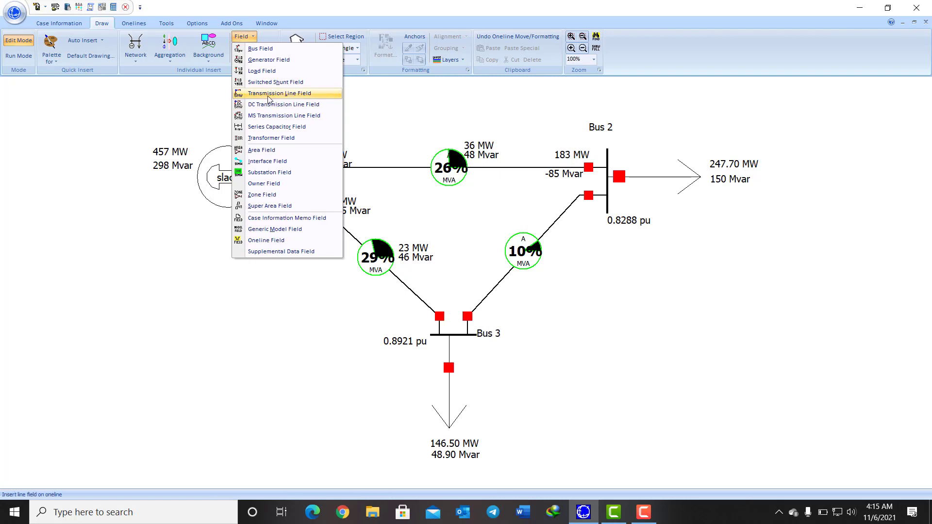
left_click(264, 92)
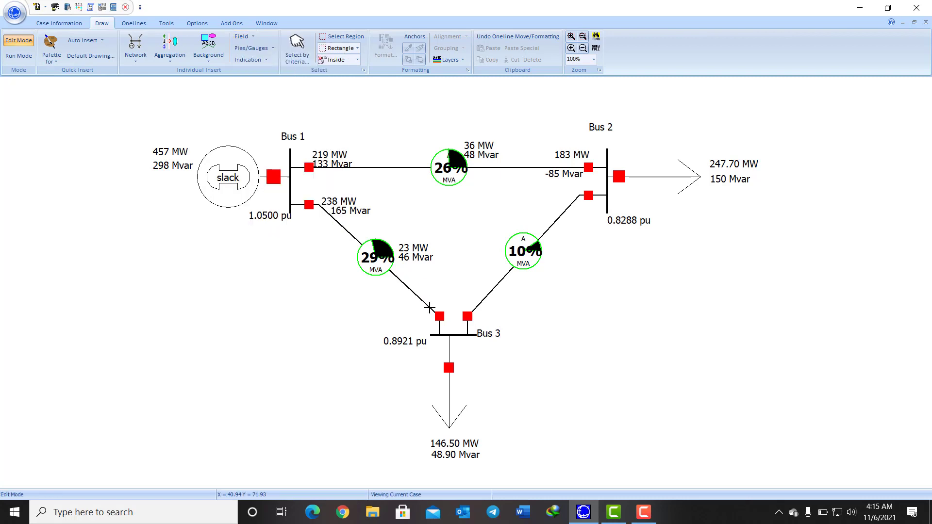
left_click(428, 307)
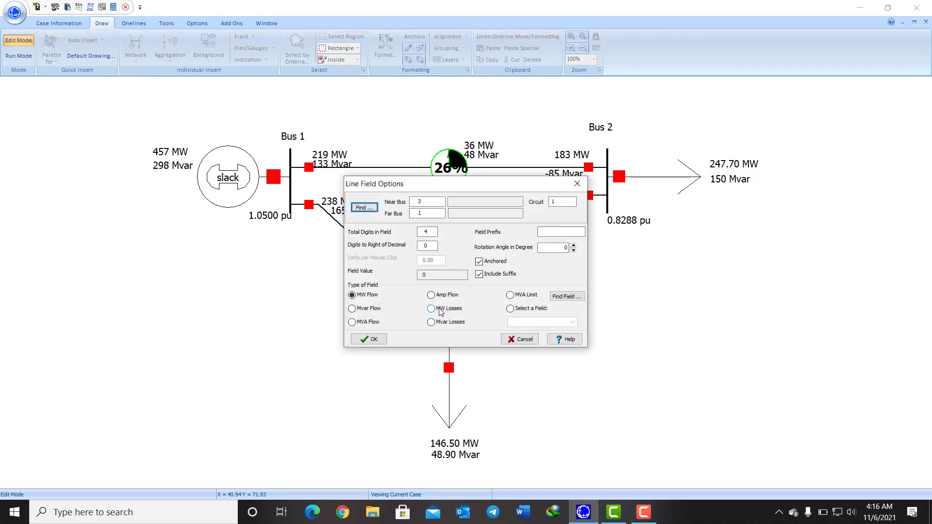
left_click(369, 339)
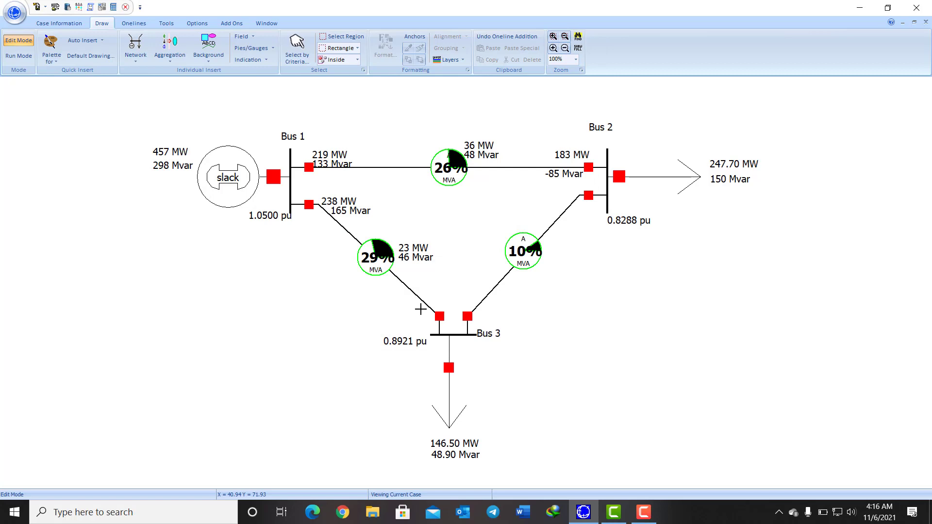
left_click_drag(448, 313, 436, 298)
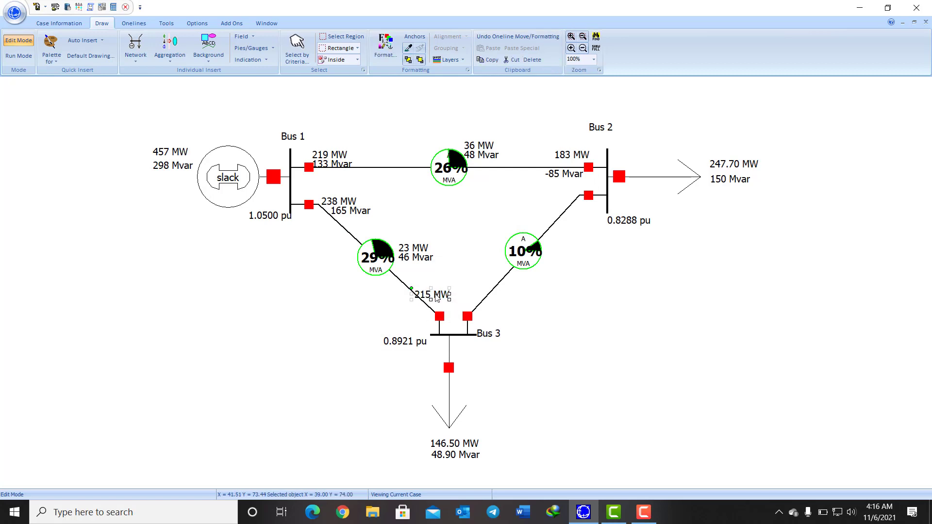
Add an anchored Mvar Flow field at the Bus 3 end of the Bus 1 to Bus 3 line and move it beneath the MW flow field.
left_click(242, 37)
left_click(264, 94)
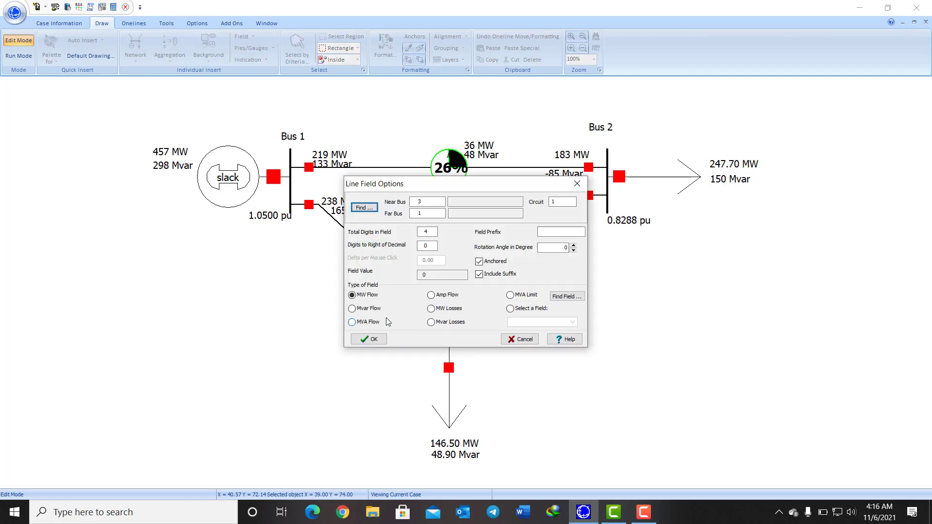
left_click(374, 324)
left_click(370, 340)
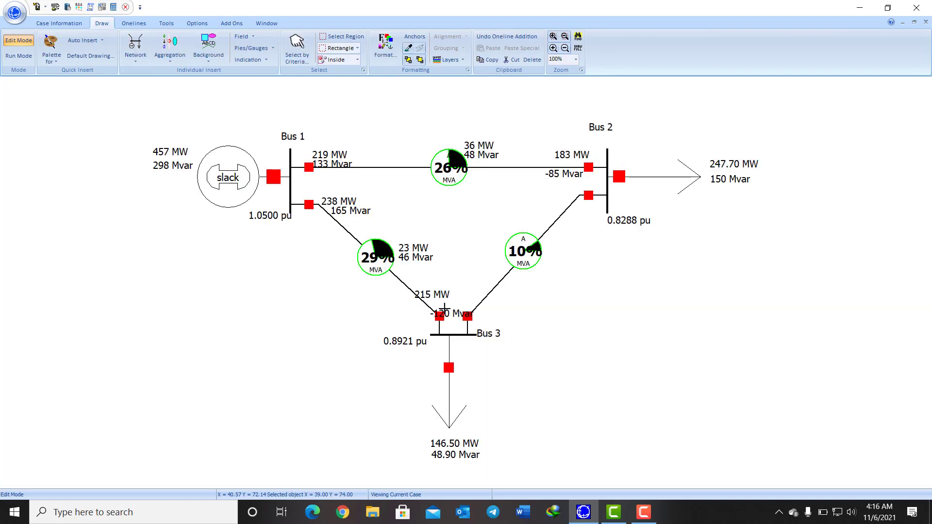
left_click_drag(444, 309, 426, 299)
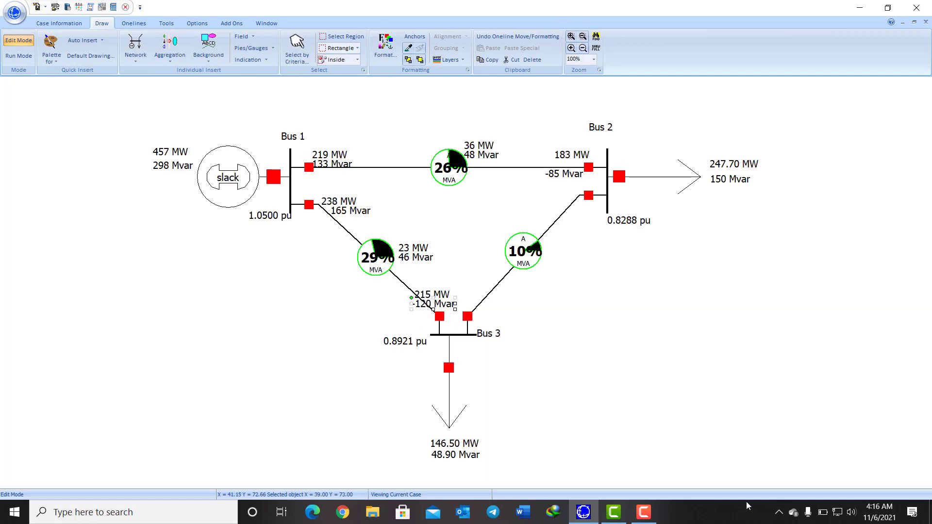
left_click(635, 515)
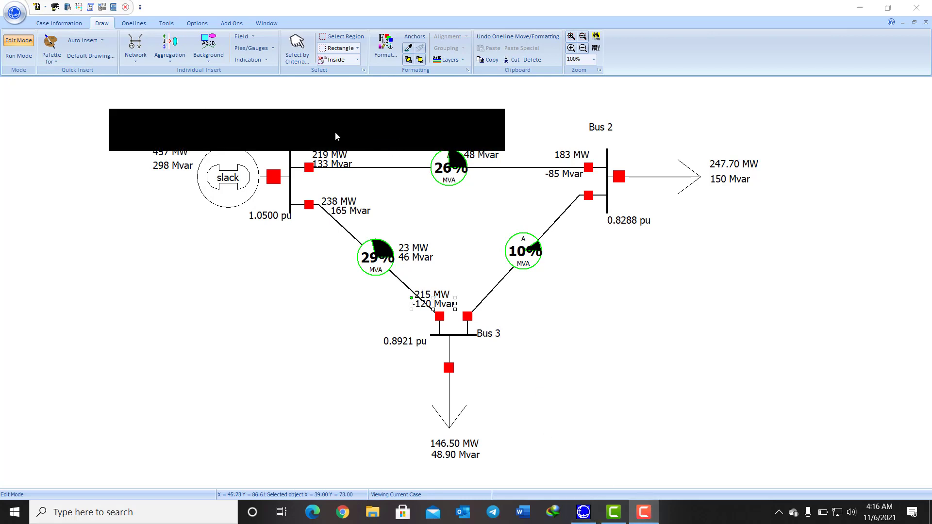
left_click(334, 132)
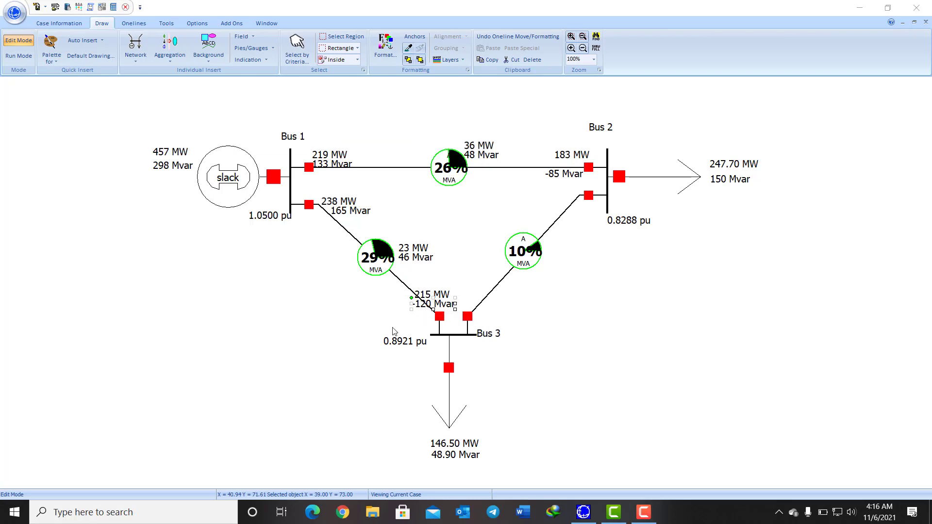
left_click(371, 335)
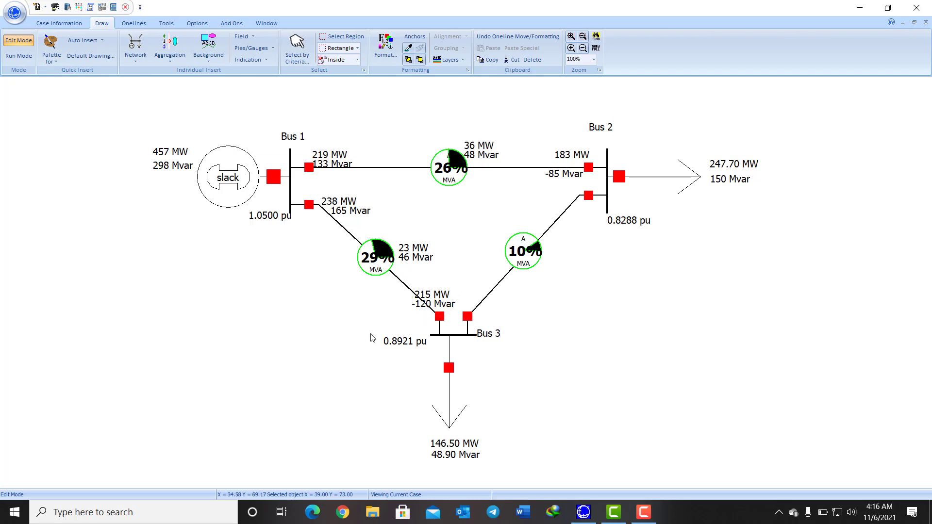
Add an anchored MW Flow field at the Bus 2 end of the Bus 2 to Bus 3 line and move it beside the breaker without relinking it.
left_click(241, 36)
left_click(279, 95)
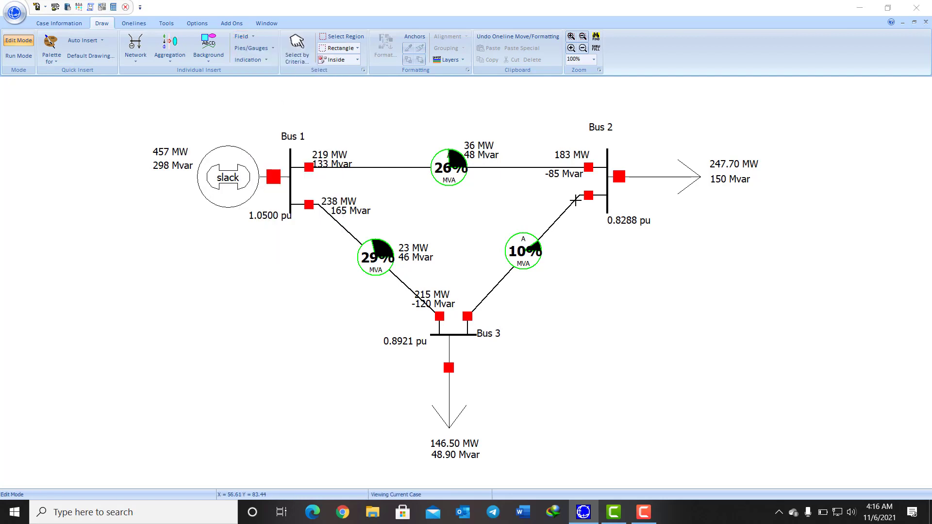
left_click(575, 200)
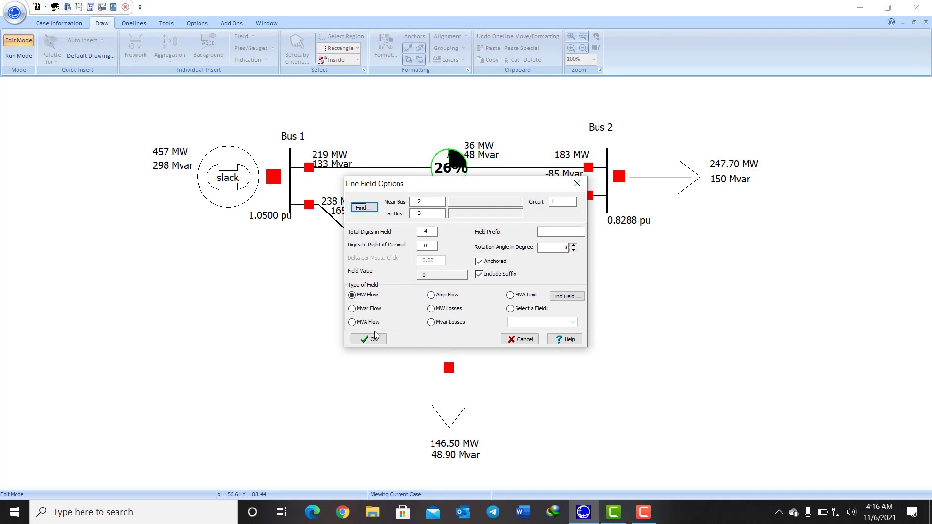
left_click(373, 338)
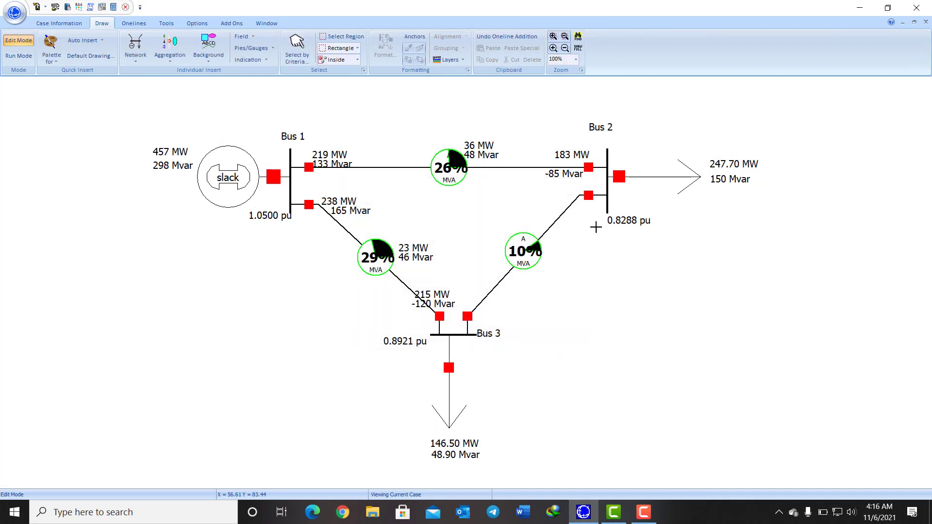
left_click(578, 204)
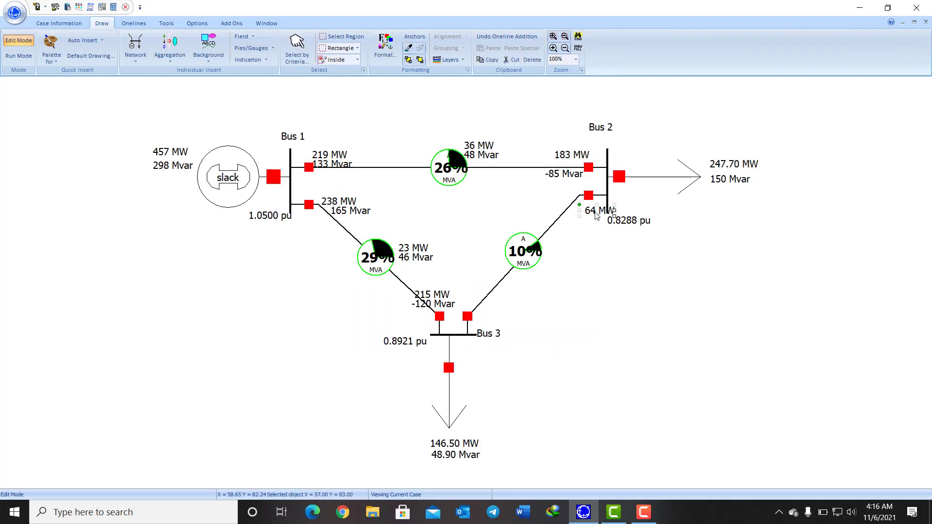
left_click_drag(595, 215, 559, 197)
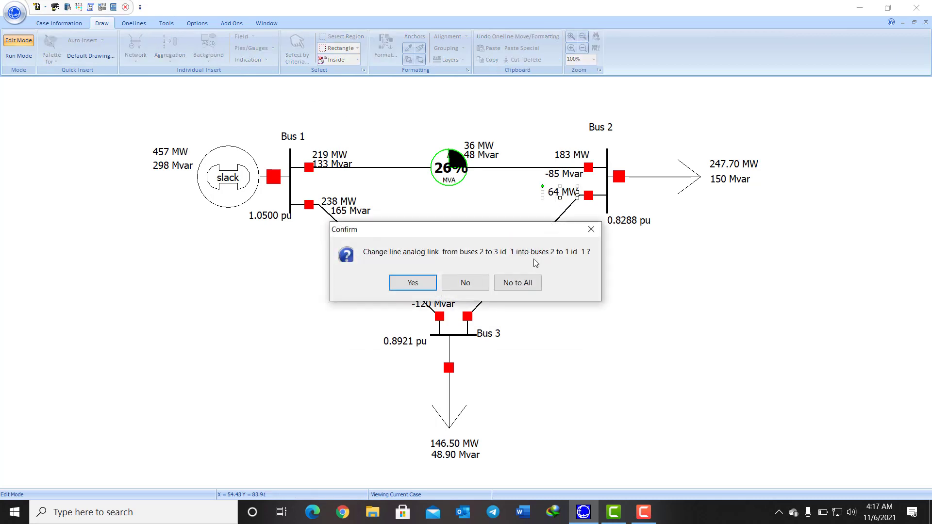
left_click(592, 227)
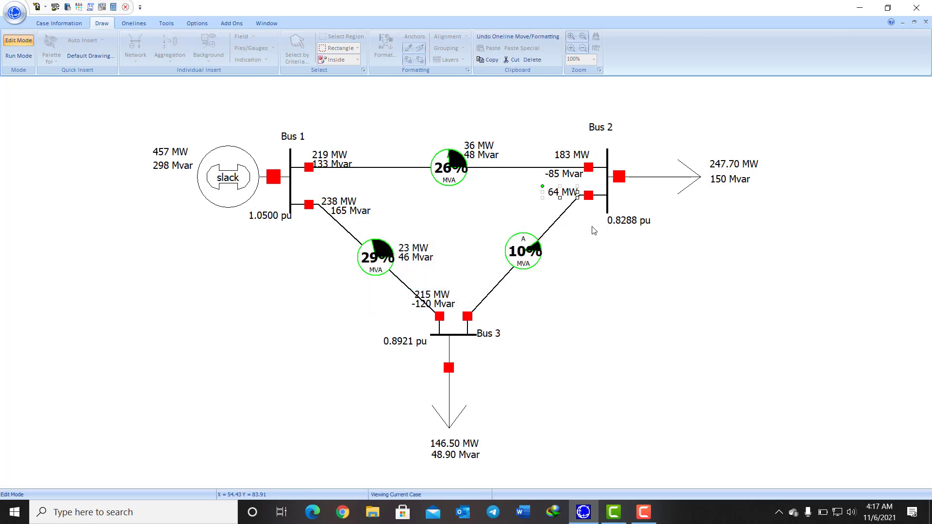
Add an anchored Mvar Flow field at the Bus 2 end of the Bus 2 to Bus 3 line, beneath the MW flow field, without relinking it.
left_click(250, 42)
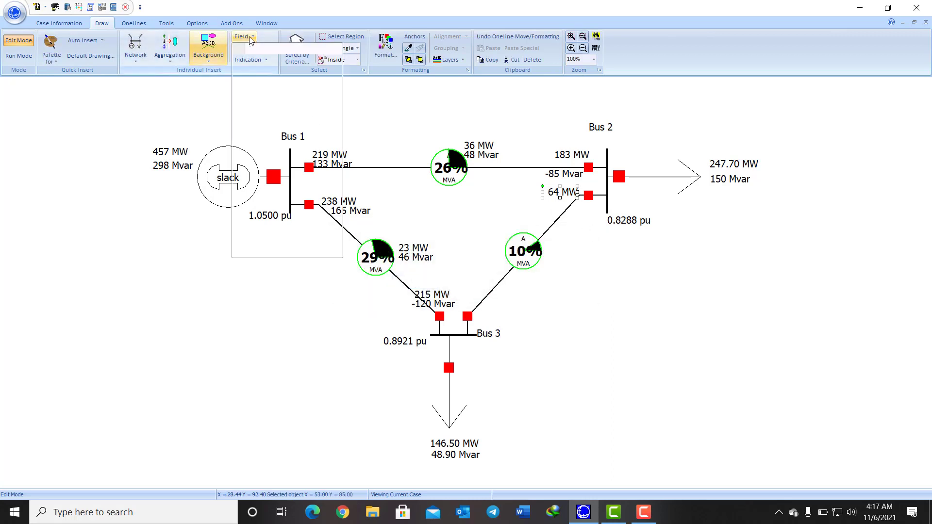
left_click(284, 92)
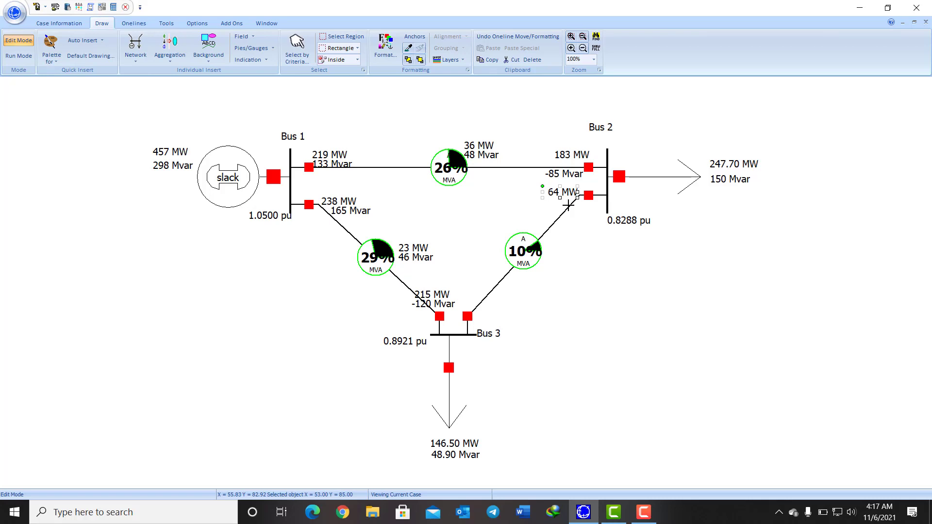
left_click(568, 205)
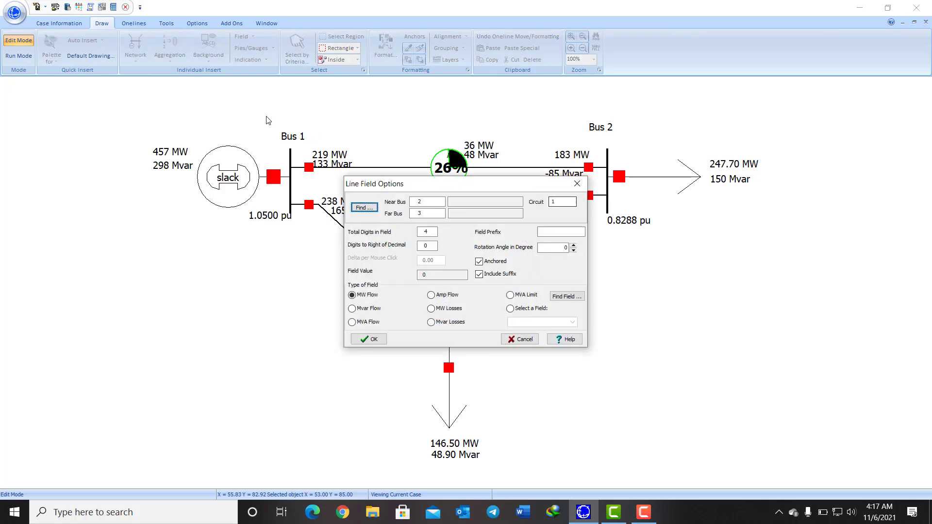
left_click(364, 309)
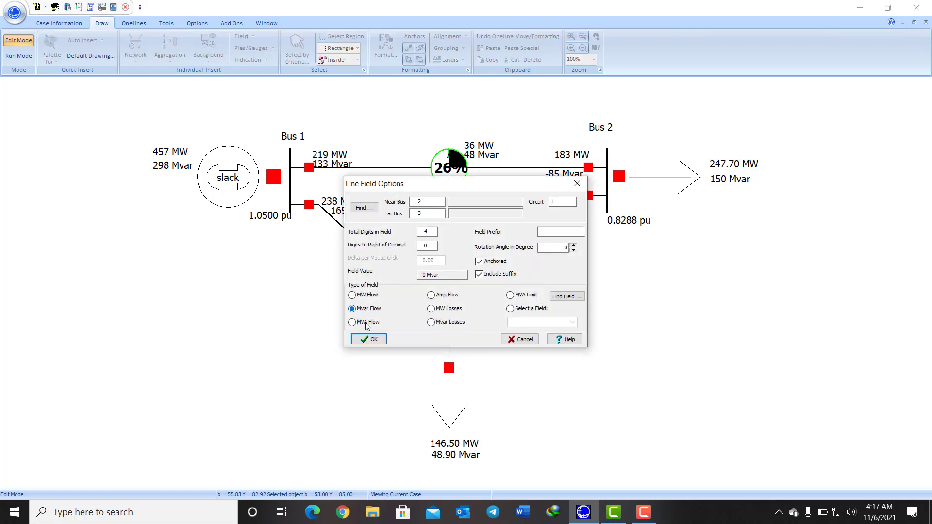
left_click(368, 339)
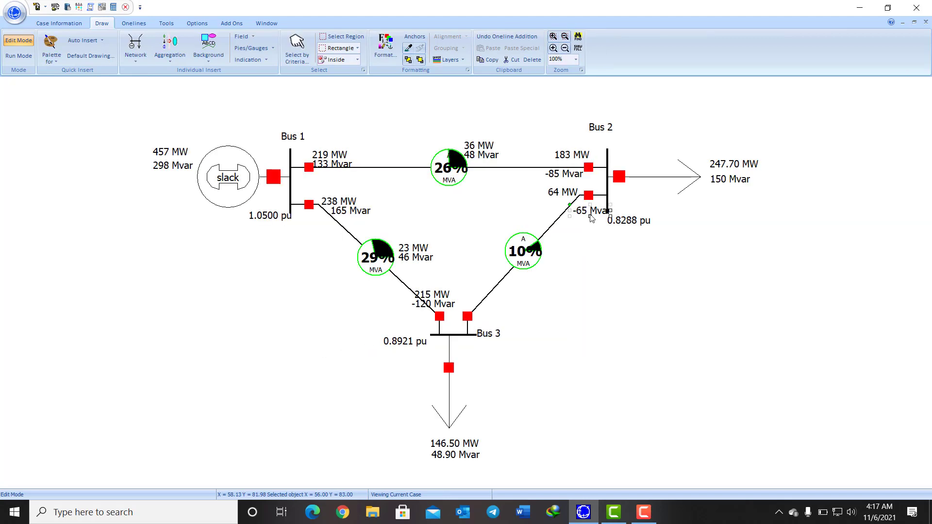
left_click_drag(591, 216, 556, 209)
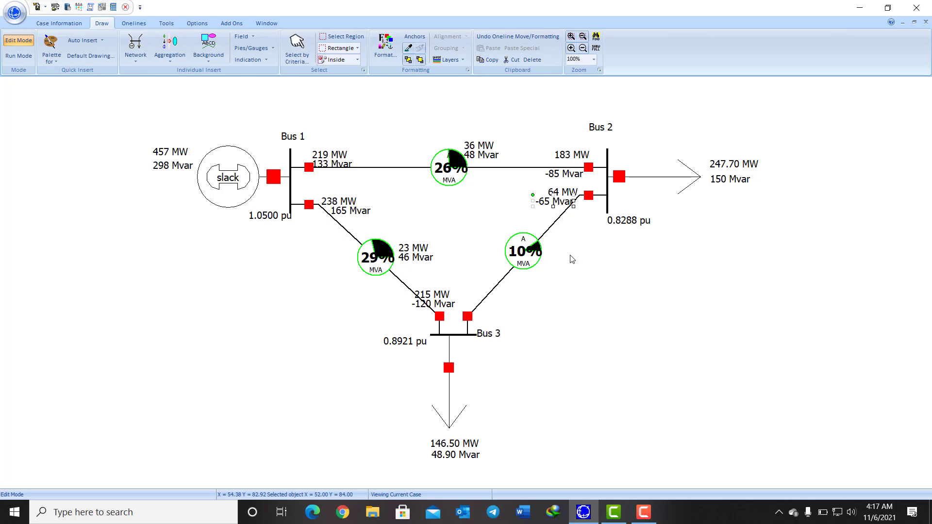
left_click(243, 35)
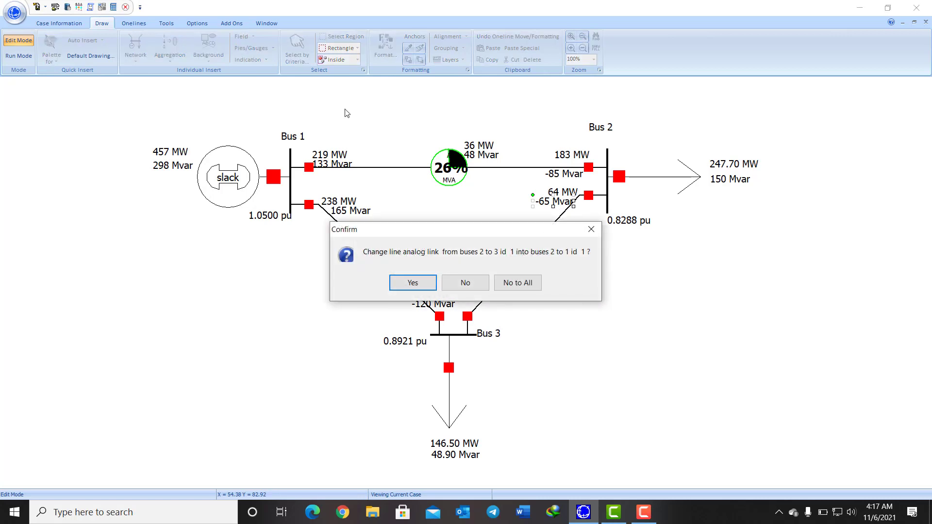
left_click(590, 230)
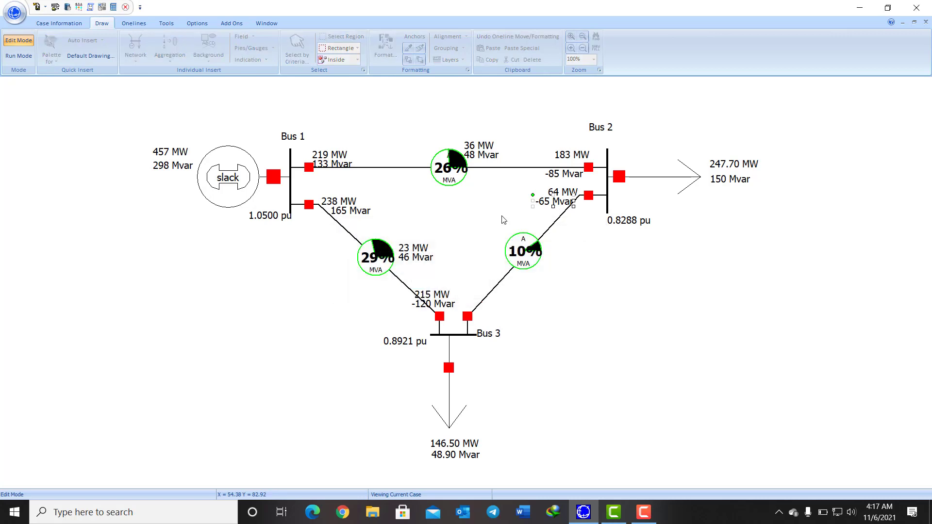
Add an anchored MW Losses field on the Bus 2 to Bus 3 line and move it to the lower left of the line's pie chart.
left_click(244, 39)
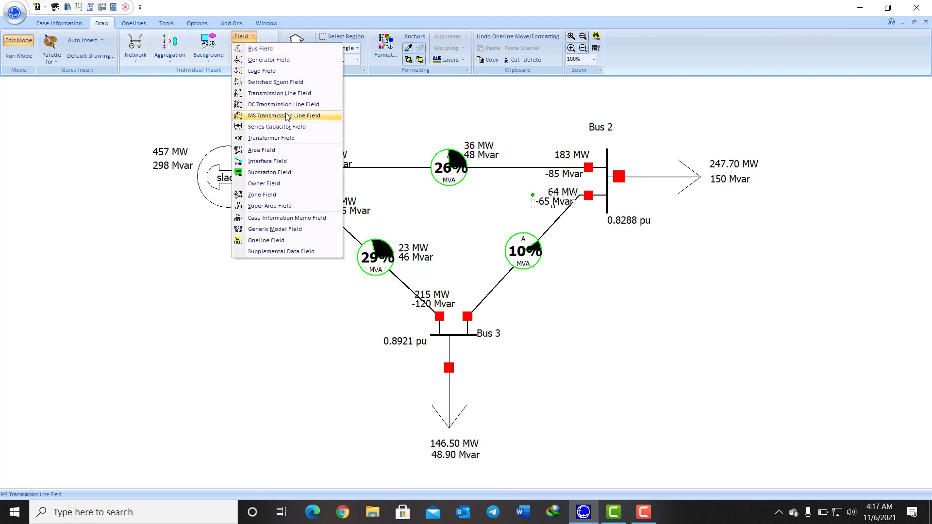
left_click(270, 93)
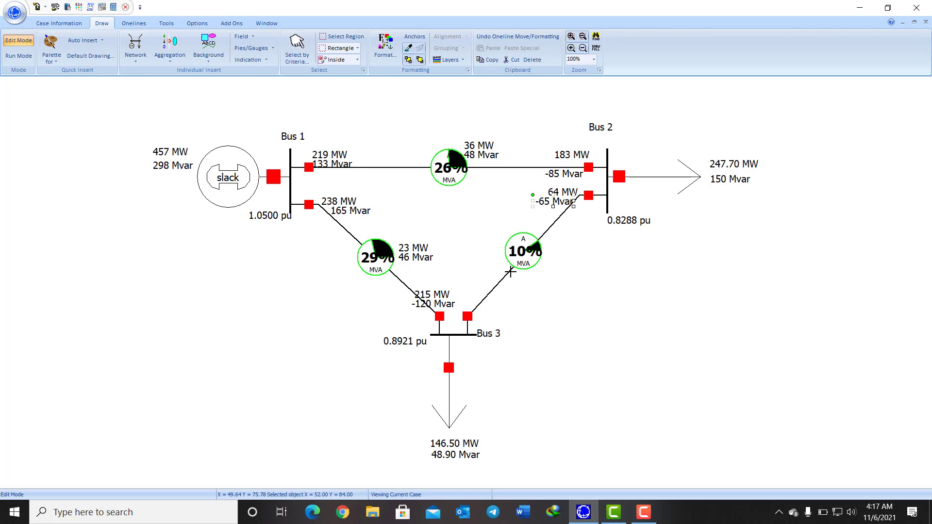
left_click(468, 293)
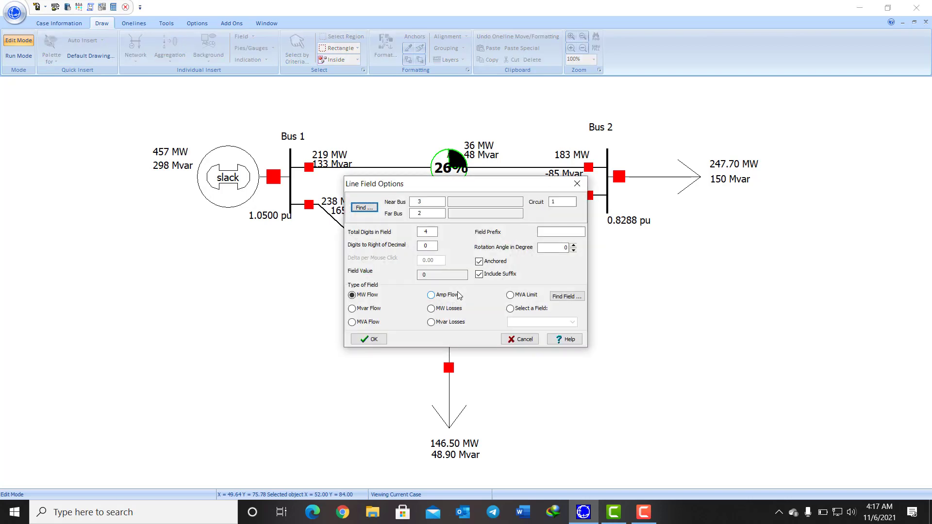
left_click(444, 311)
left_click(376, 341)
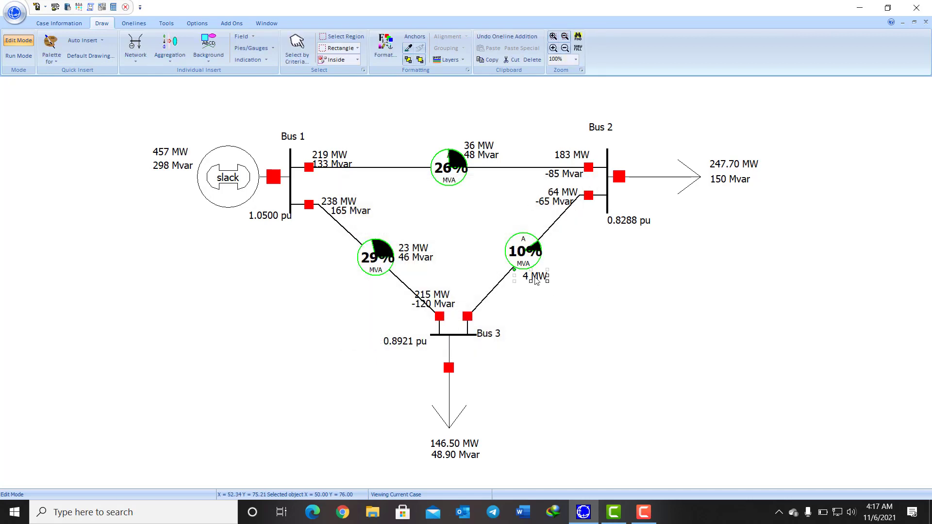
left_click_drag(536, 279, 492, 273)
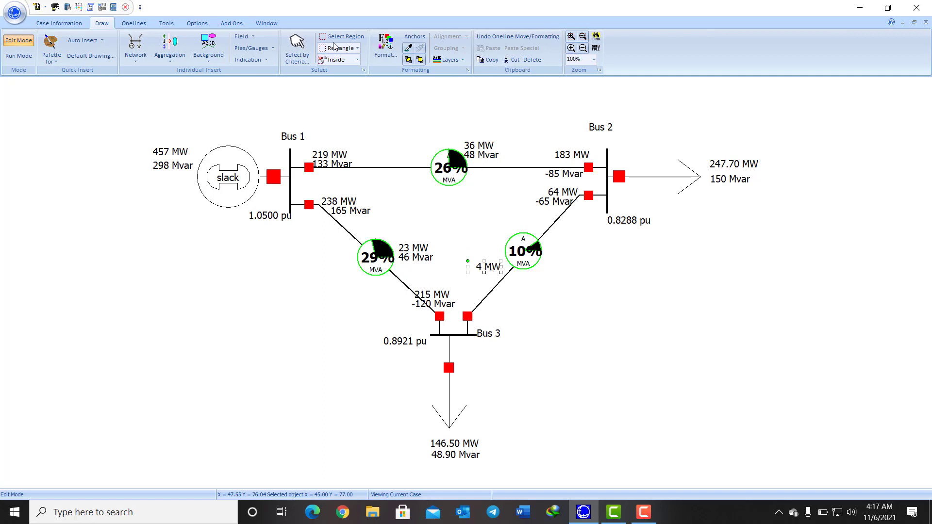
Add an anchored Mvar Losses field on the Bus 2 to Bus 3 line and move it directly beneath the MW losses field.
left_click(242, 36)
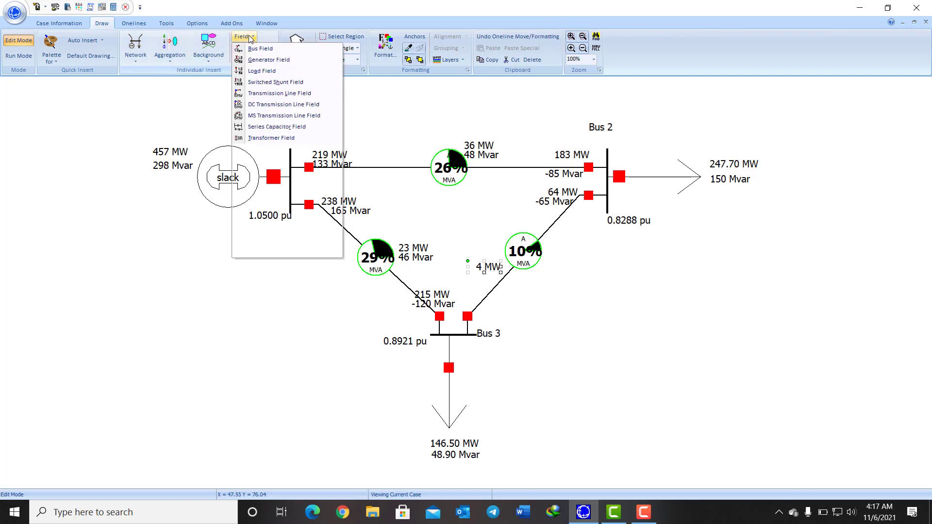
left_click(287, 94)
left_click(504, 278)
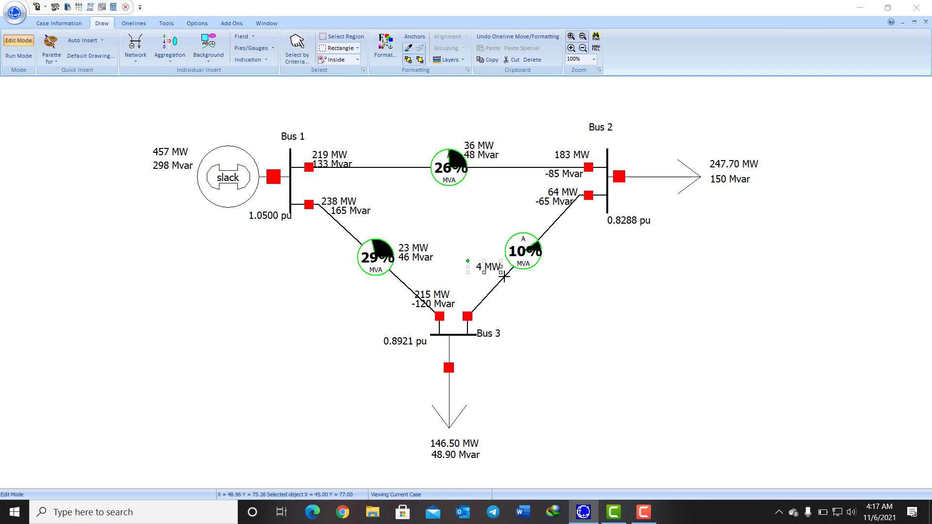
left_click(504, 277)
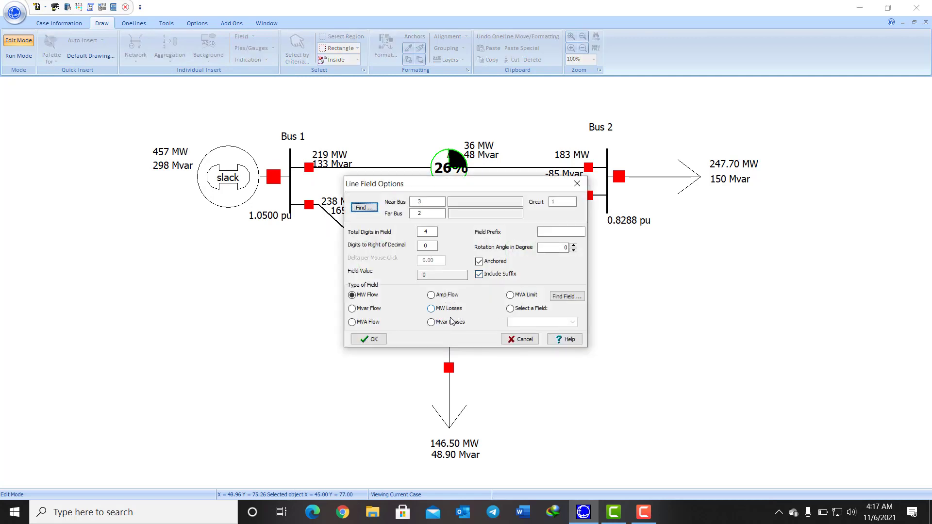
left_click(449, 324)
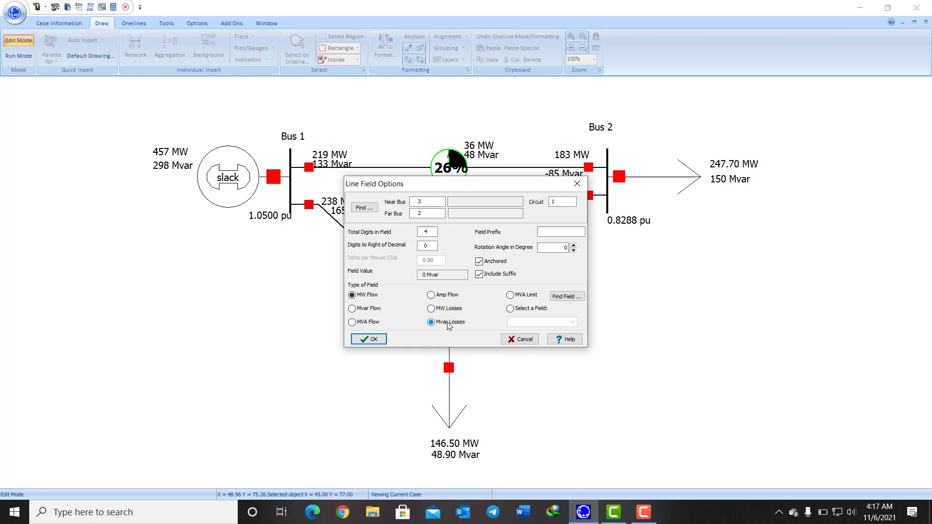
left_click(369, 339)
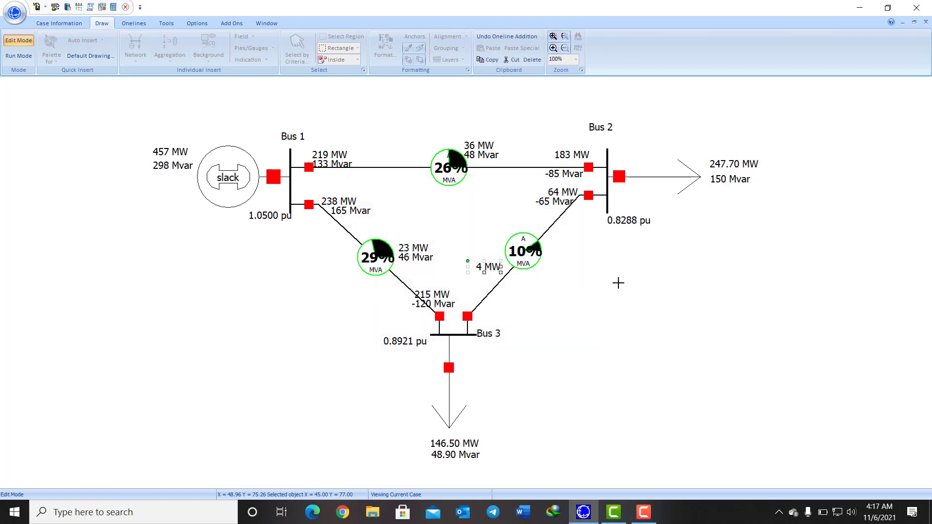
left_click(513, 289)
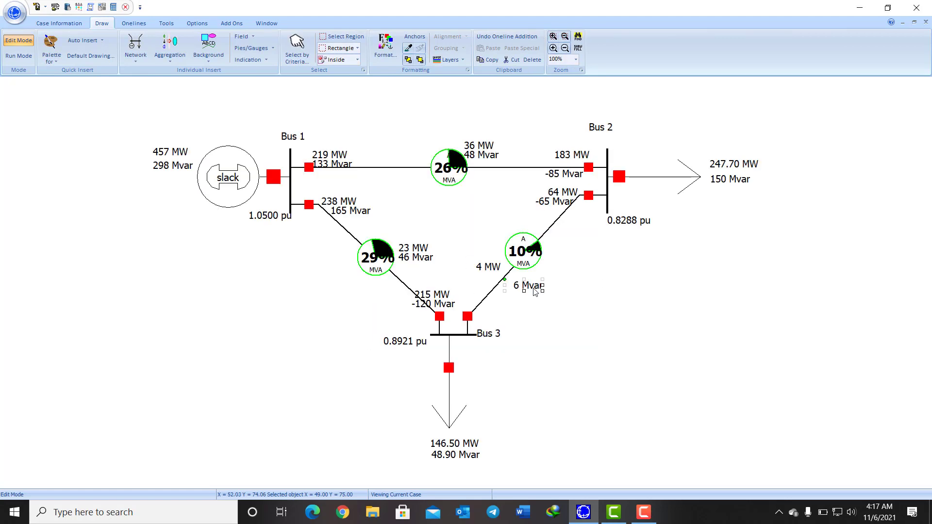
left_click_drag(534, 290, 500, 277)
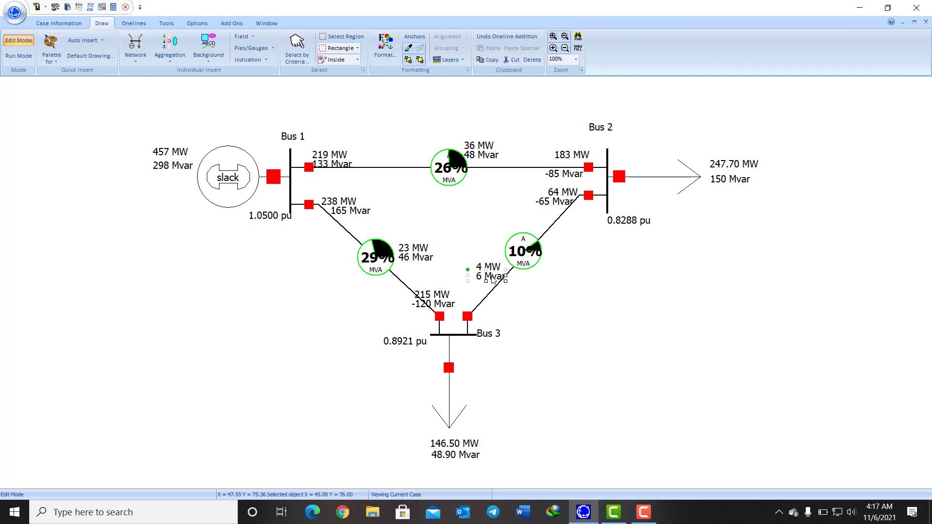
left_click(533, 297)
Add an MW Flow field at the Bus 3 end of the Bus 2 to Bus 3 line and move it slightly up beside the breaker.
left_click(244, 39)
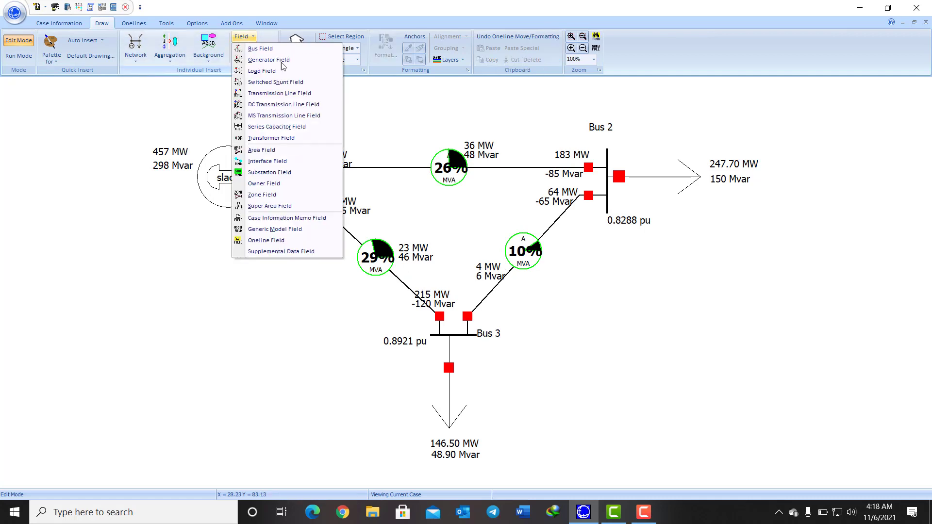
left_click(275, 94)
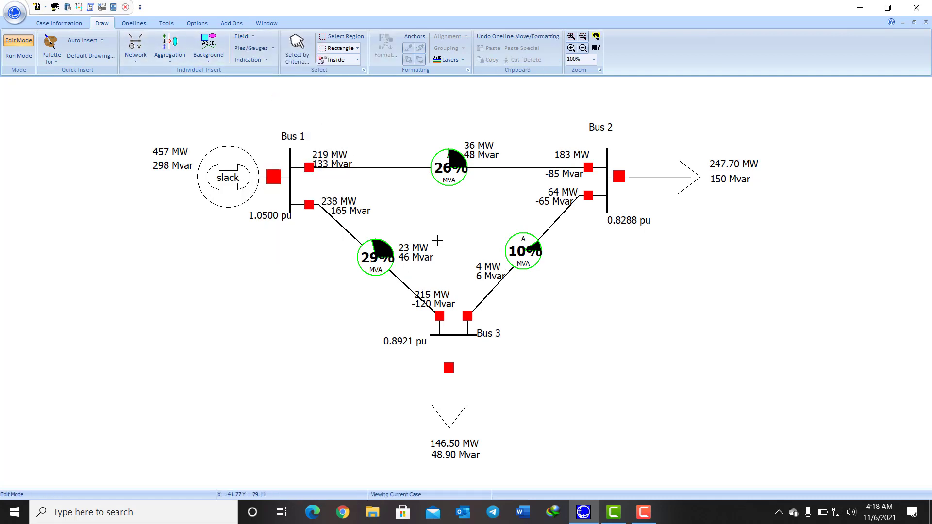
left_click(478, 305)
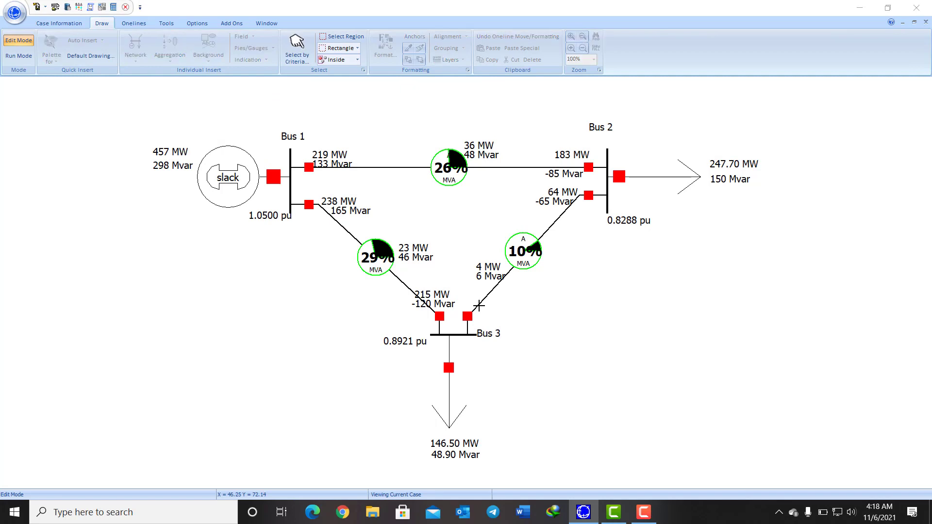
left_click(371, 339)
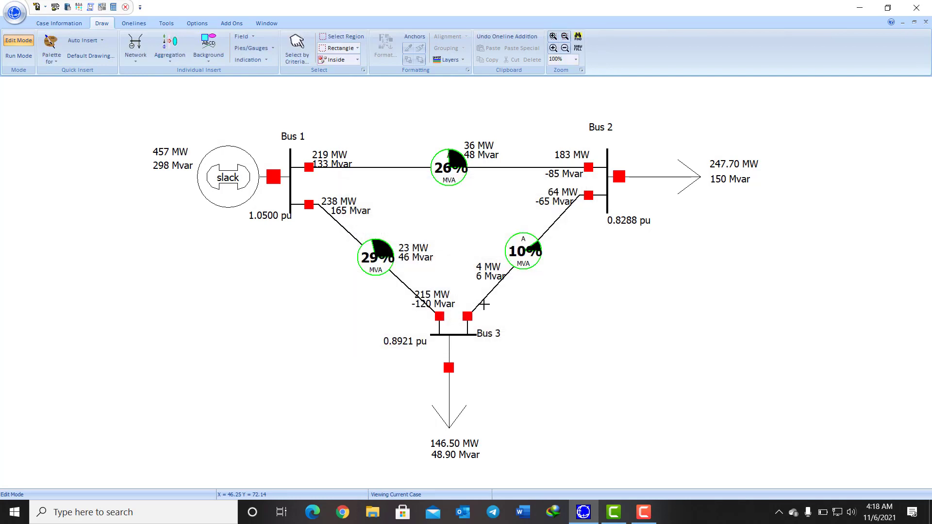
left_click(483, 304)
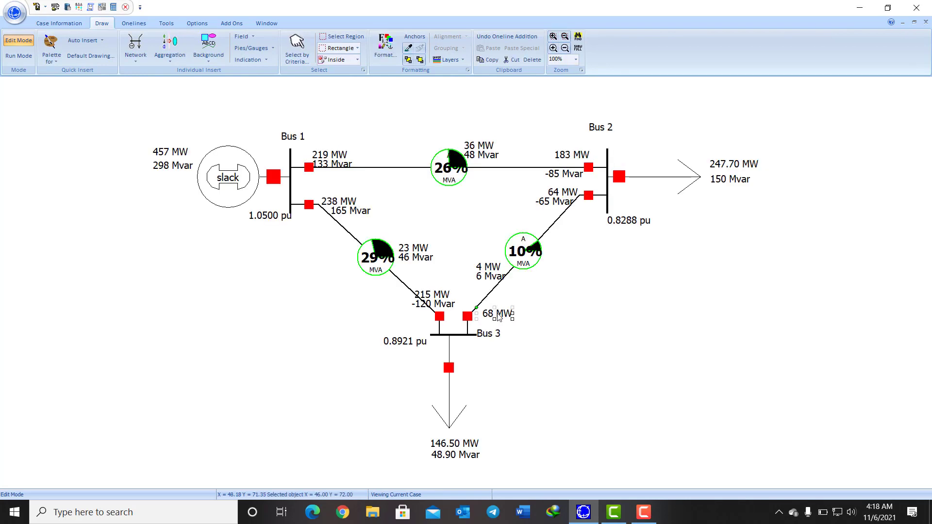
left_click_drag(497, 313, 497, 308)
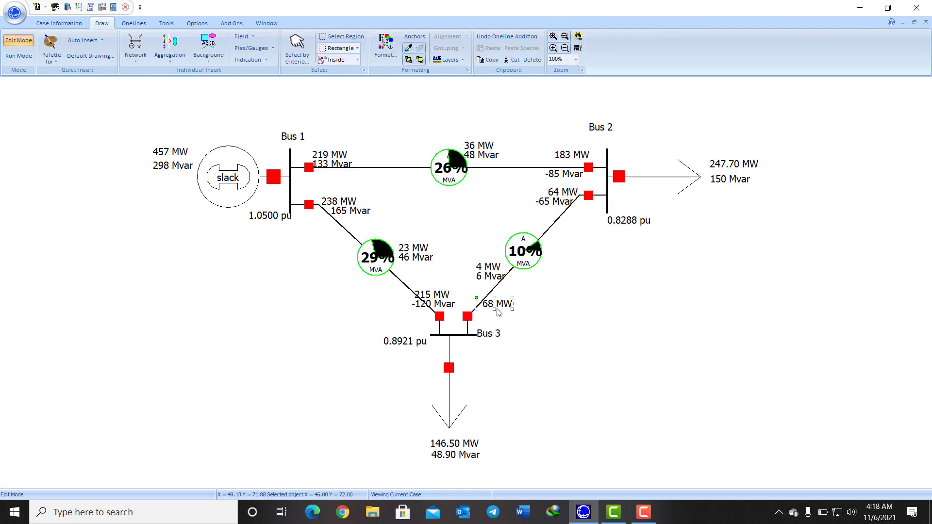
Add an anchored Mvar Flow field at the Bus 3 end of the Bus 2 to Bus 3 line, beneath the MW flow field.
left_click(247, 38)
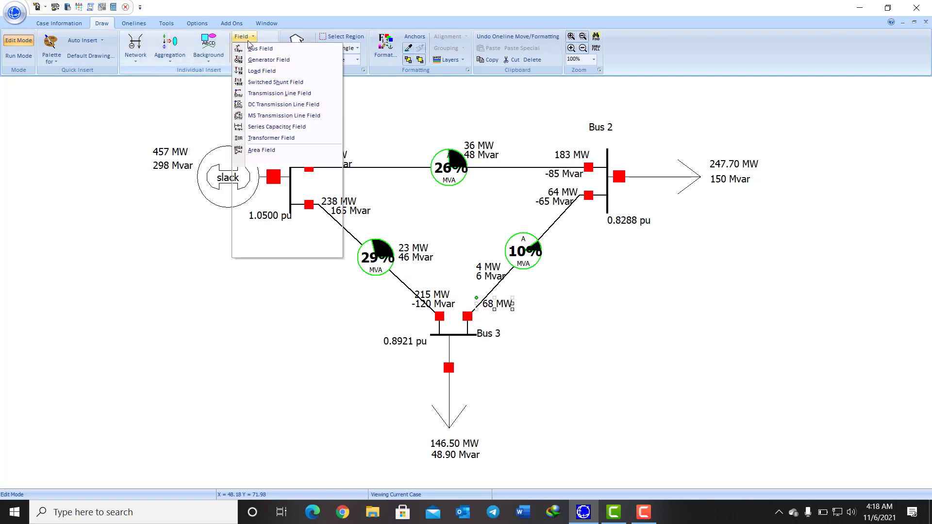
left_click(275, 94)
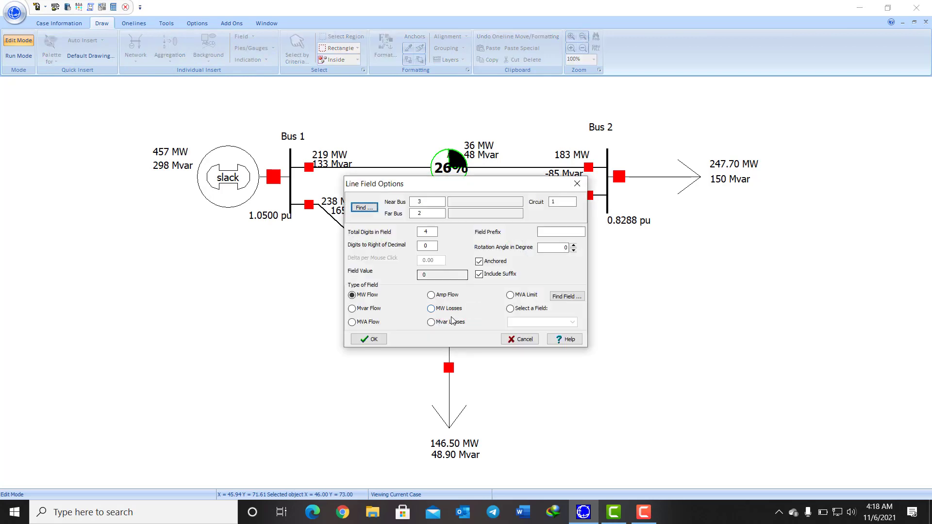
left_click(363, 311)
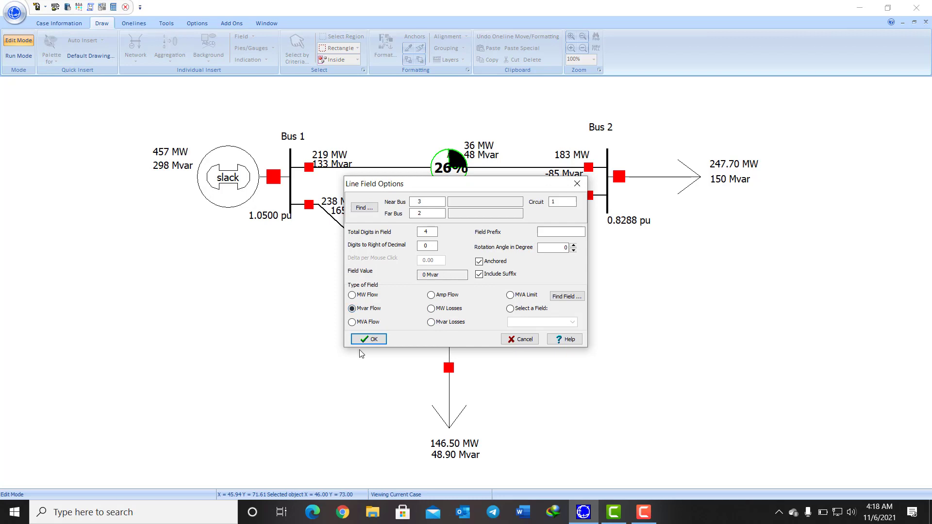
left_click(371, 340)
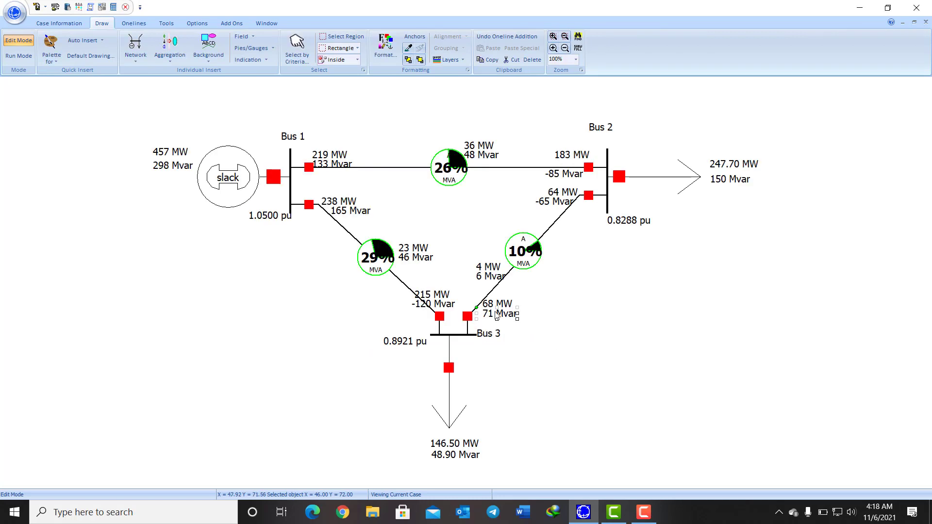
left_click(552, 367)
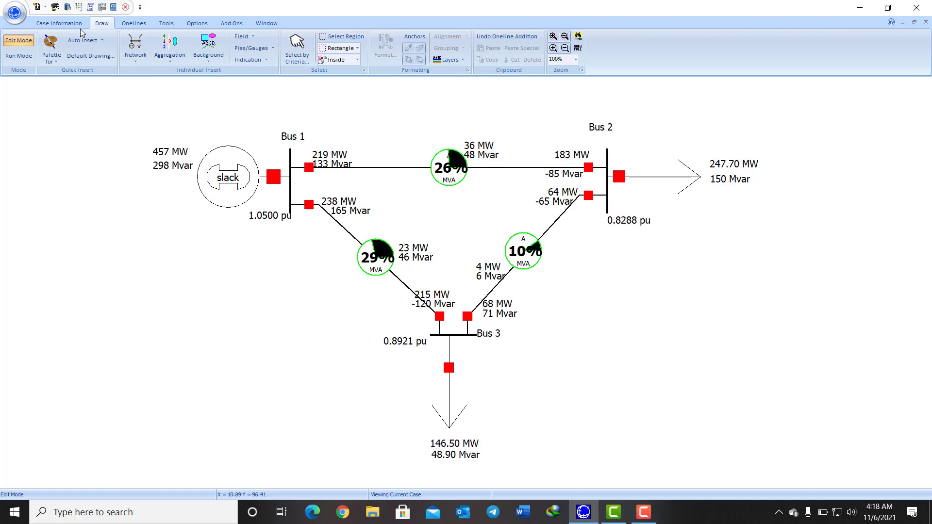
Solve the case in run mode with the Gauss-Seidel power flow, stop the solution animation and return to edit mode.
left_click(10, 58)
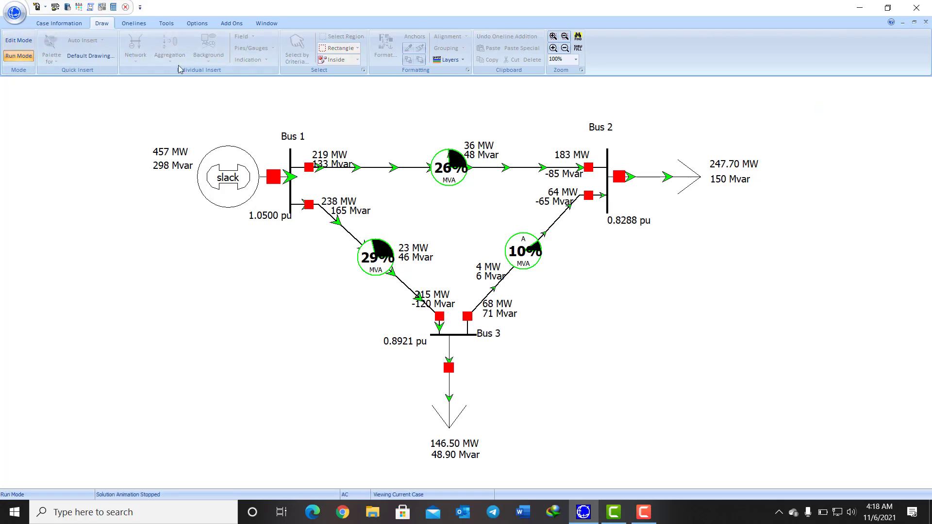
left_click(166, 24)
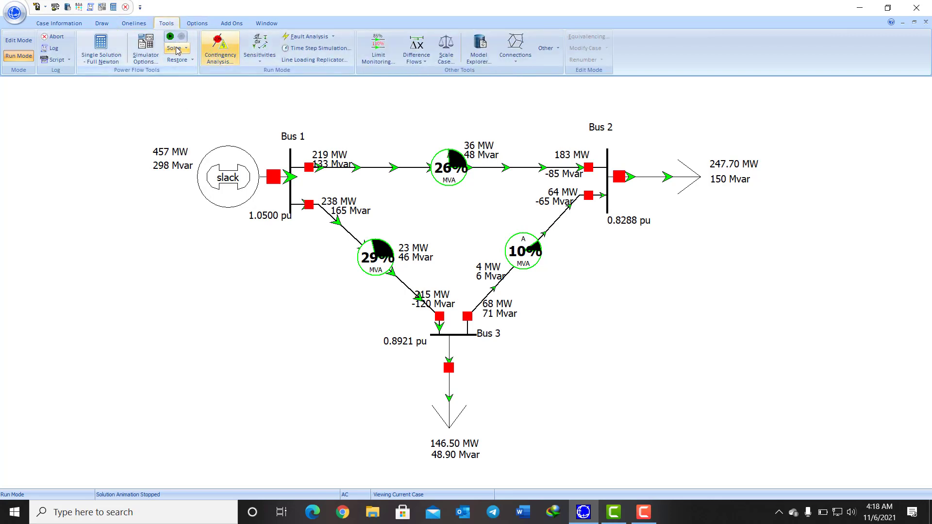
left_click(181, 47)
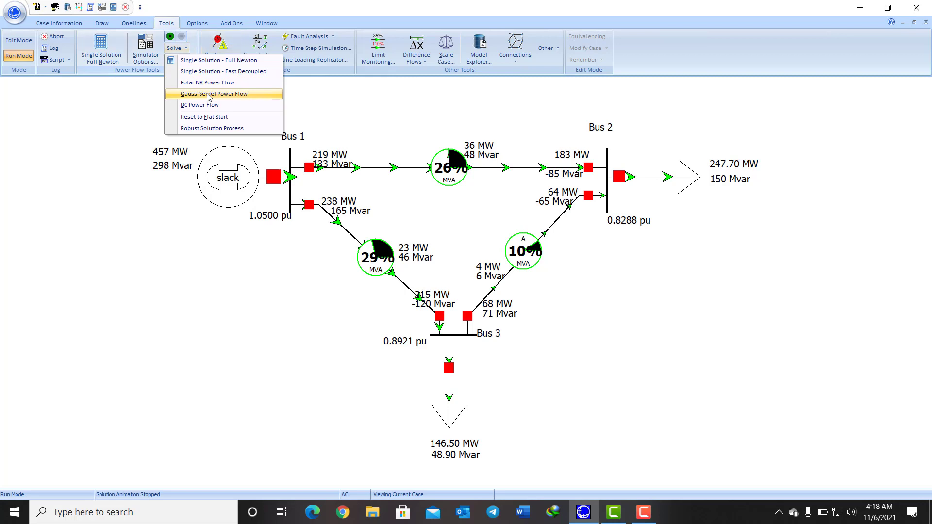
left_click(208, 95)
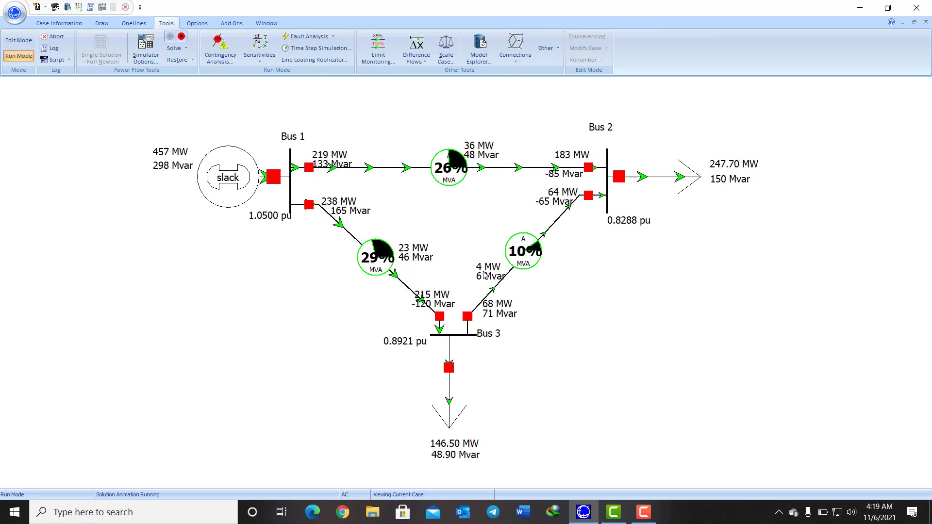
left_click(182, 37)
left_click(18, 40)
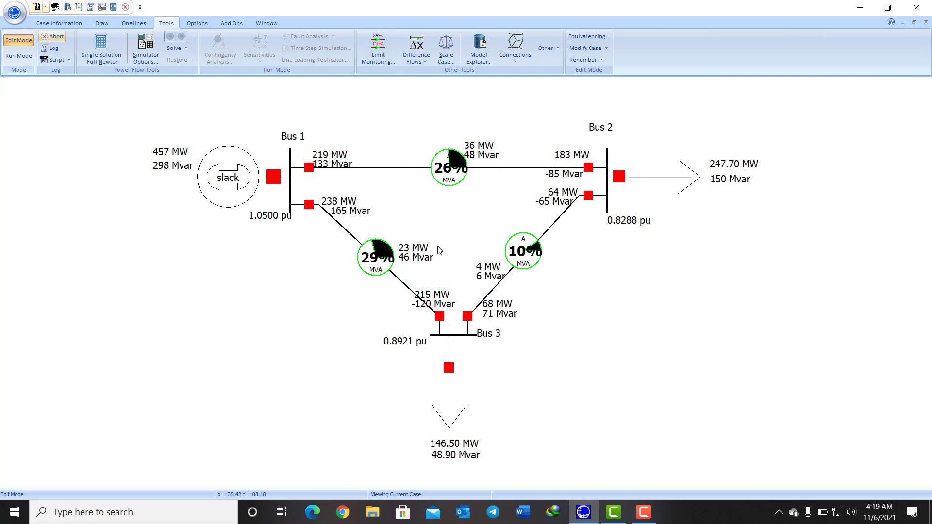
Add an anchored MW Losses area field for area 1 in the empty space to the right of Bus 3 and move it slightly right.
left_click(80, 24)
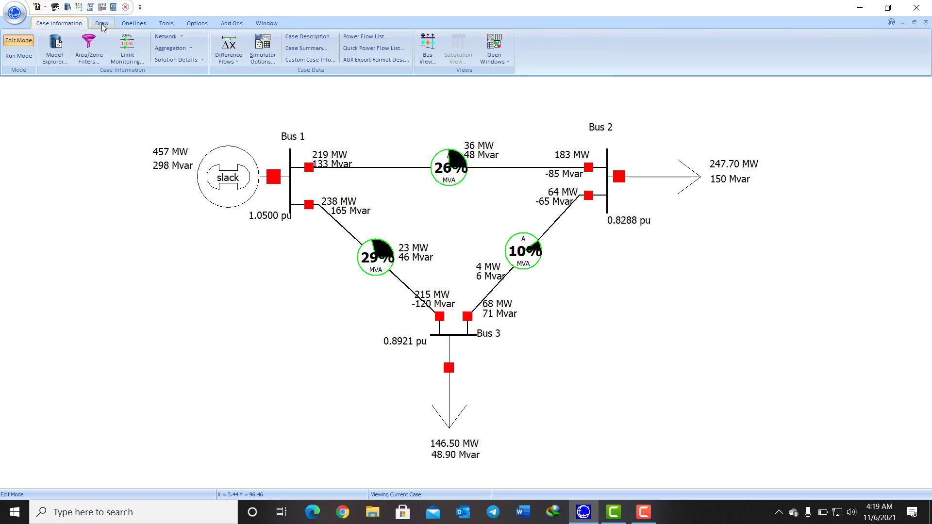
left_click(102, 24)
left_click(242, 38)
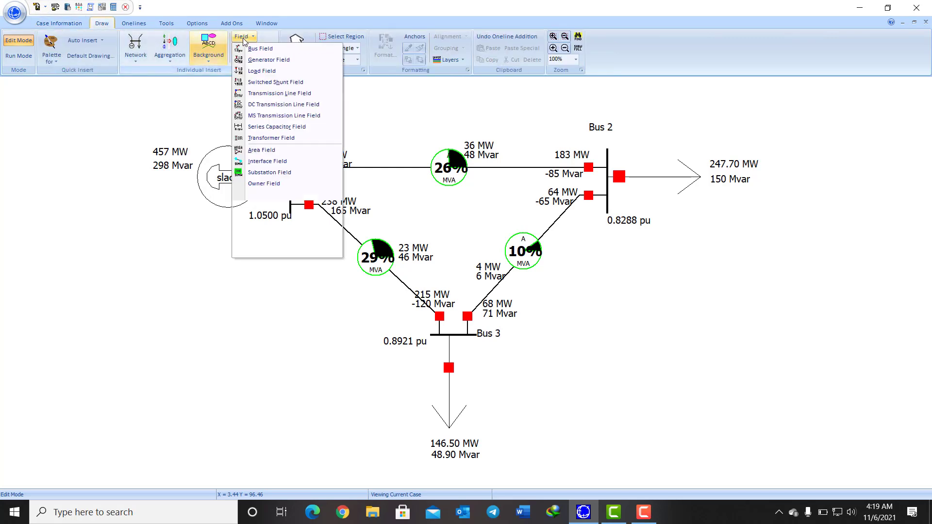
left_click(286, 155)
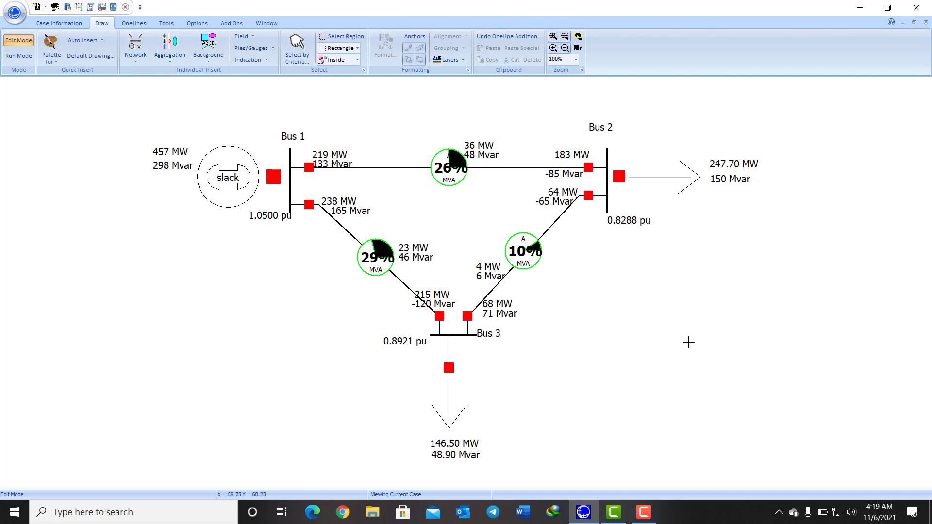
left_click(688, 342)
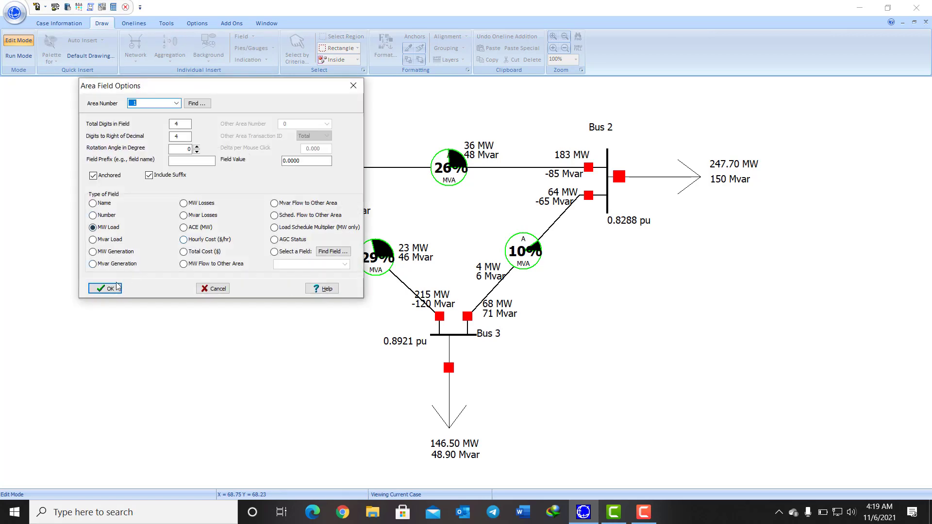
left_click(195, 204)
left_click(111, 288)
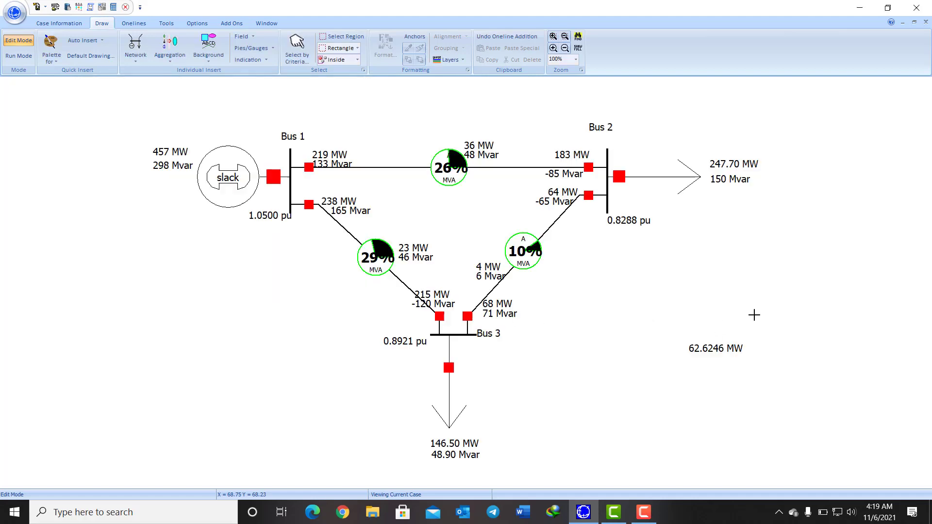
left_click_drag(714, 351, 754, 344)
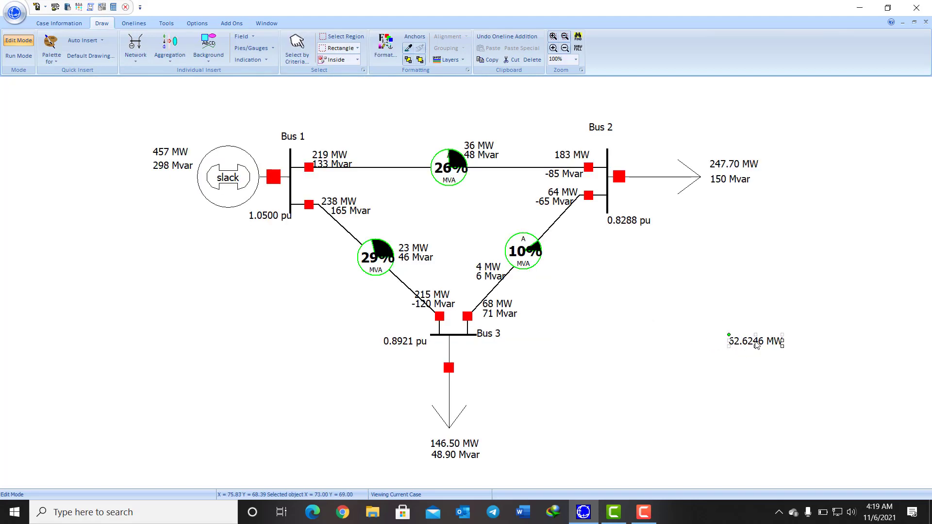
left_click(745, 357)
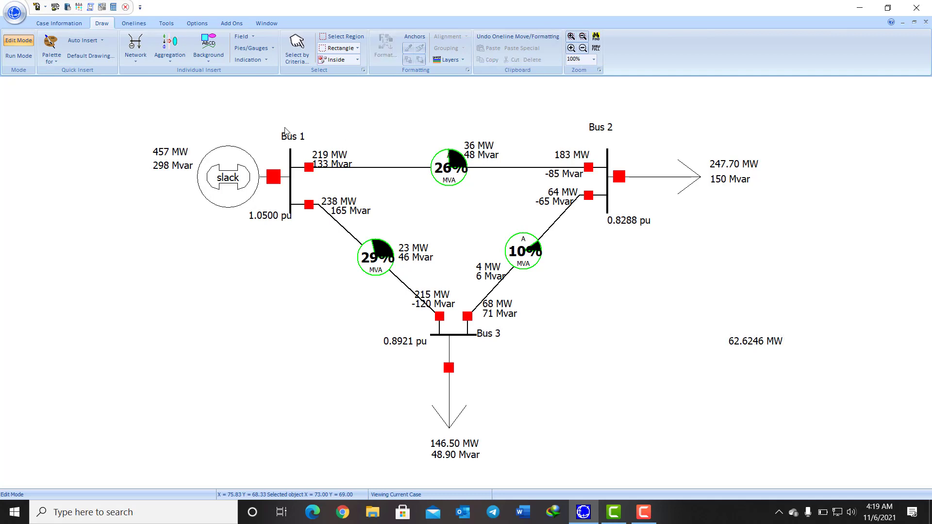
Add an anchored Mvar Losses area field for area 1 and align it directly beneath the area MW losses field.
left_click(243, 37)
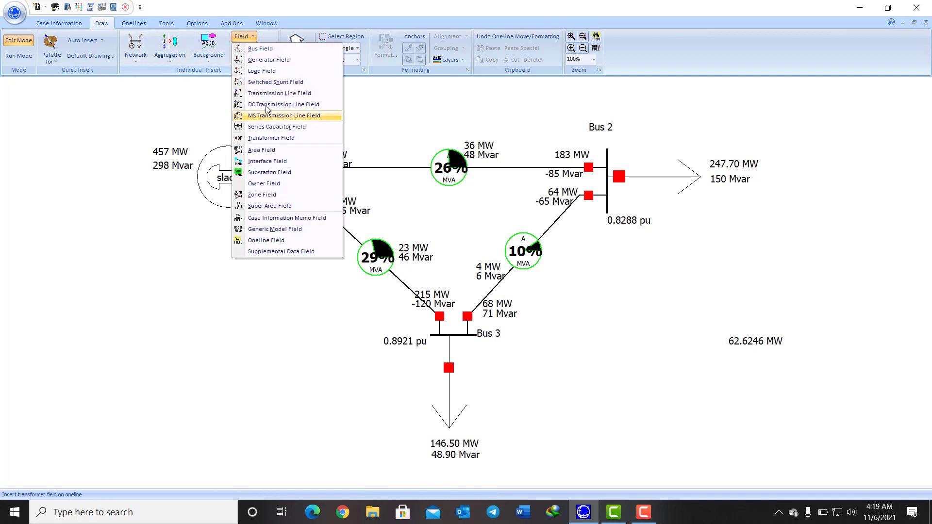
left_click(275, 154)
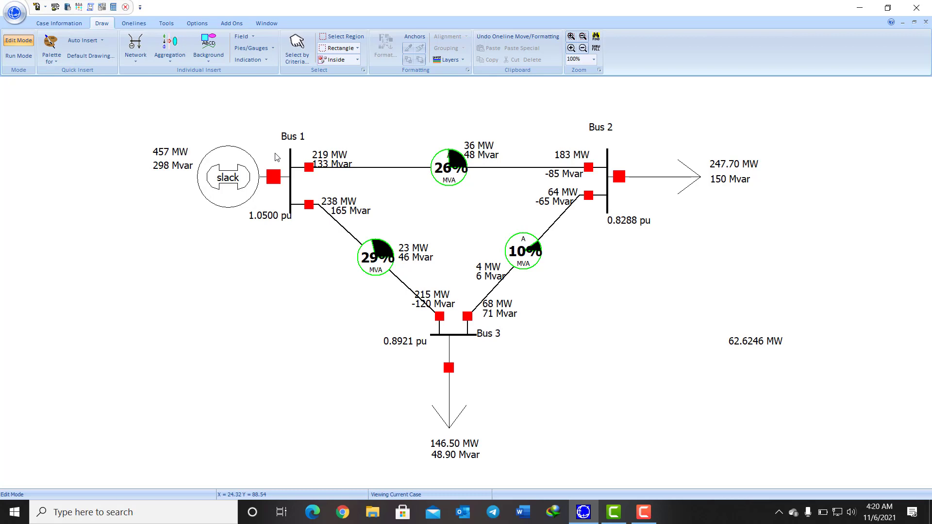
left_click(737, 355)
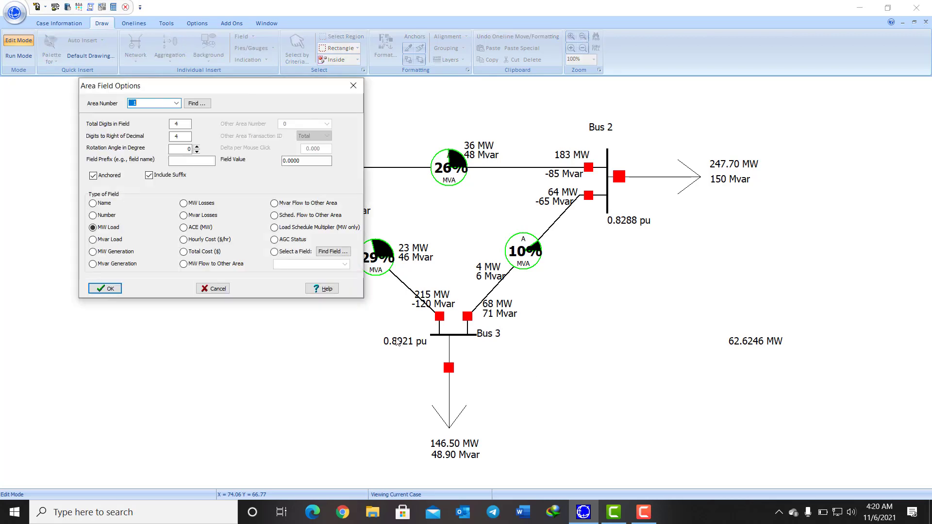
left_click(183, 215)
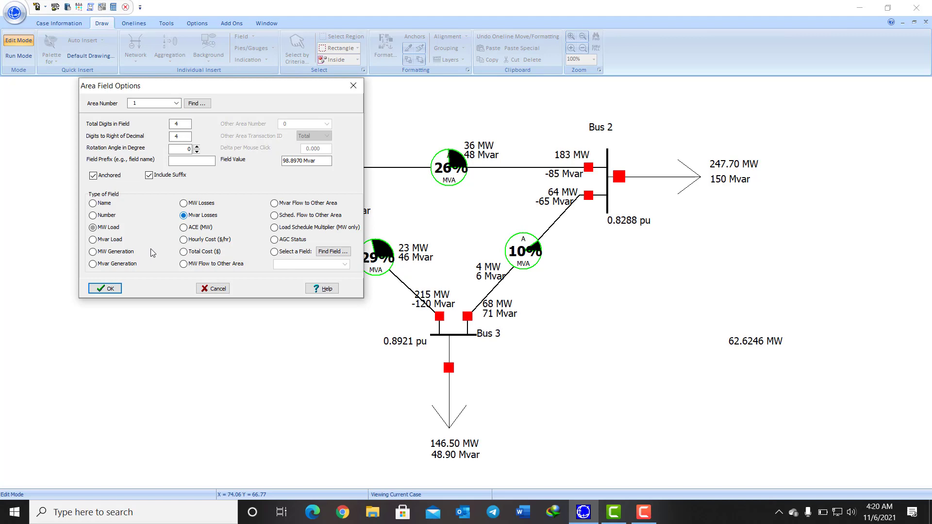
left_click(109, 288)
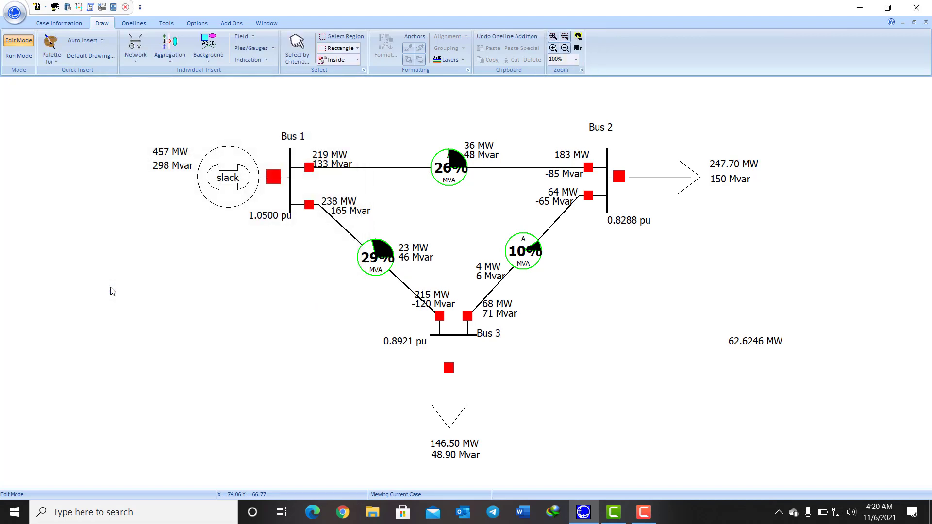
left_click(766, 364)
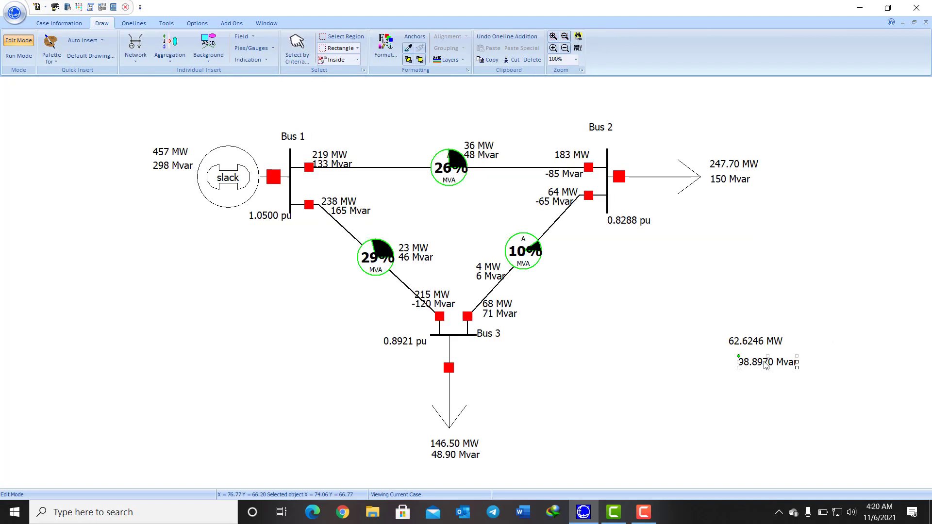
left_click_drag(766, 364, 756, 362)
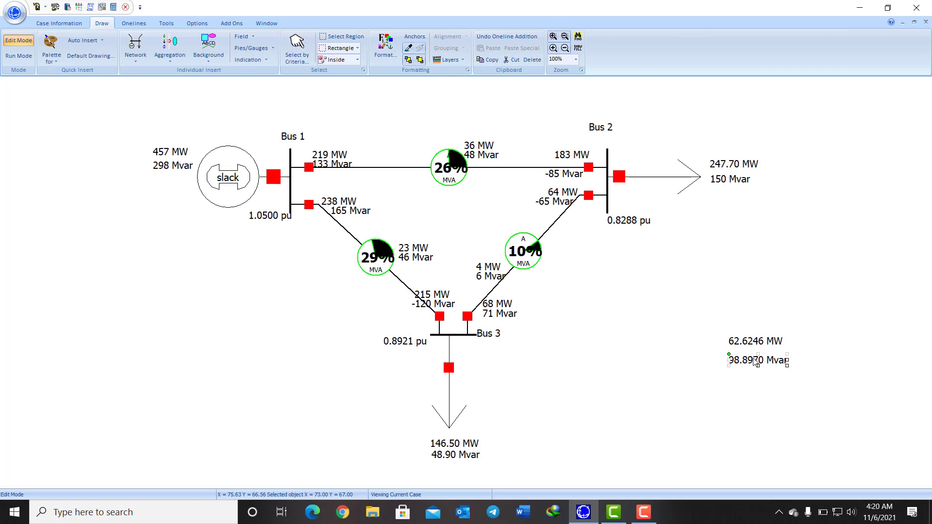
left_click(751, 394)
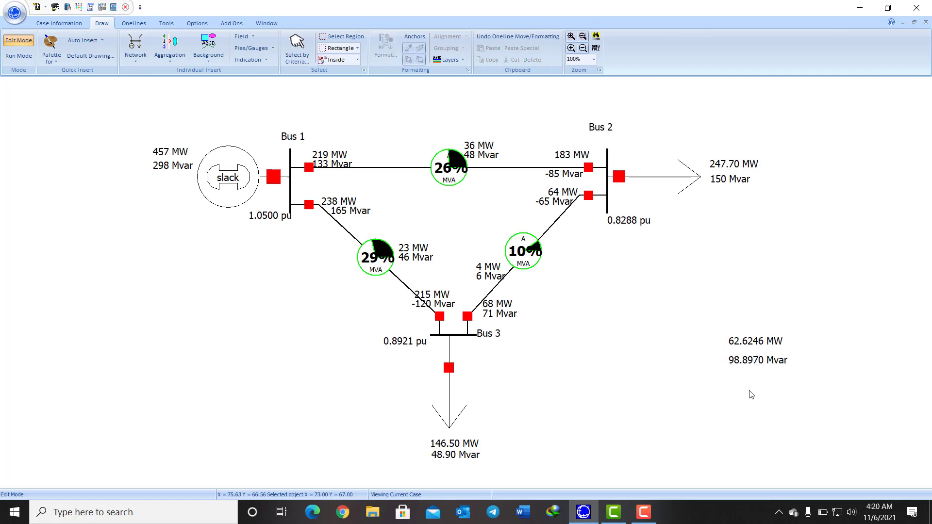
Insert the text label "Total Power Losses (MW)" and move it just left of the area MW losses field.
left_click(210, 55)
left_click(221, 81)
left_click(637, 343)
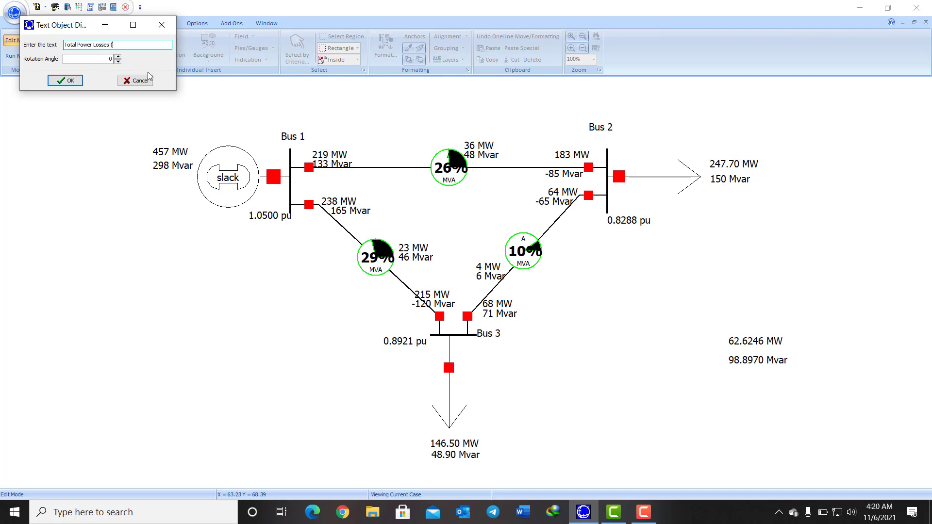
type("MW")
left_click(68, 81)
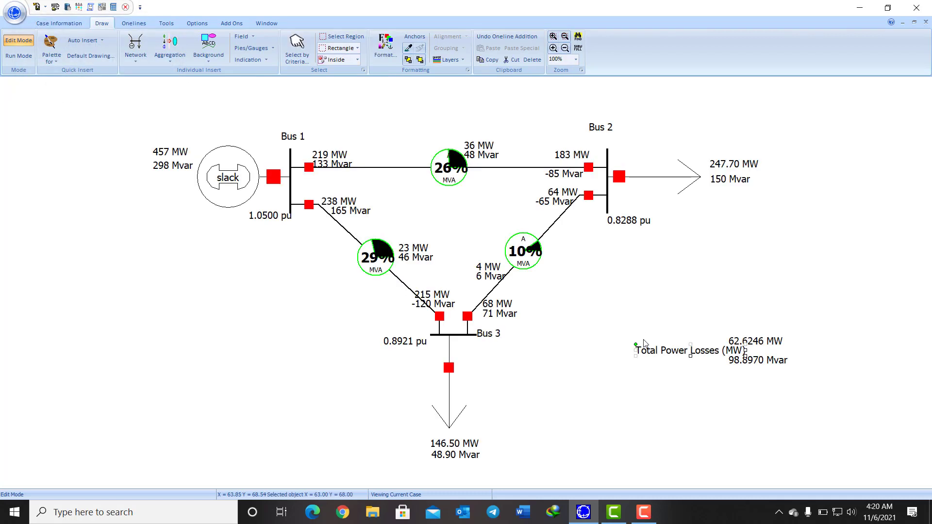
left_click_drag(683, 355, 662, 352)
left_click(721, 347)
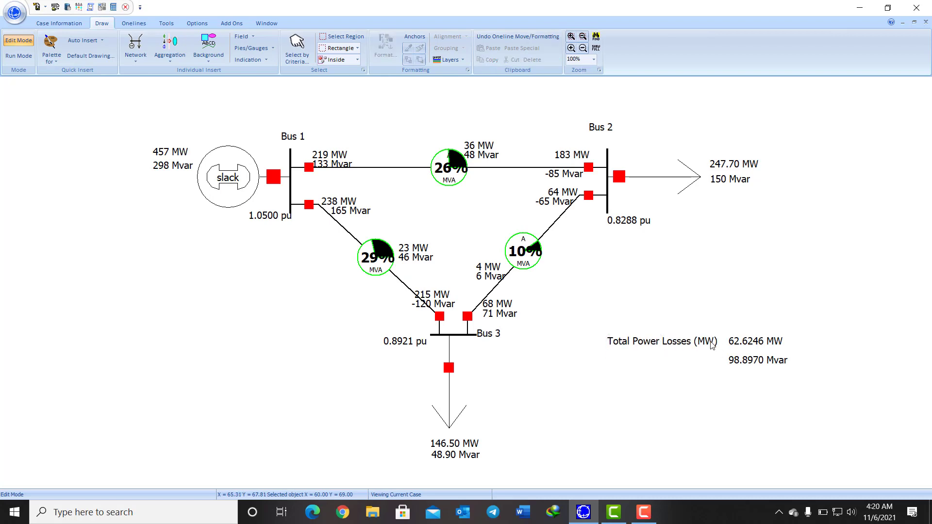
Change the MW losses label's text to "Total Power Losses (MW) =".
left_click(711, 345)
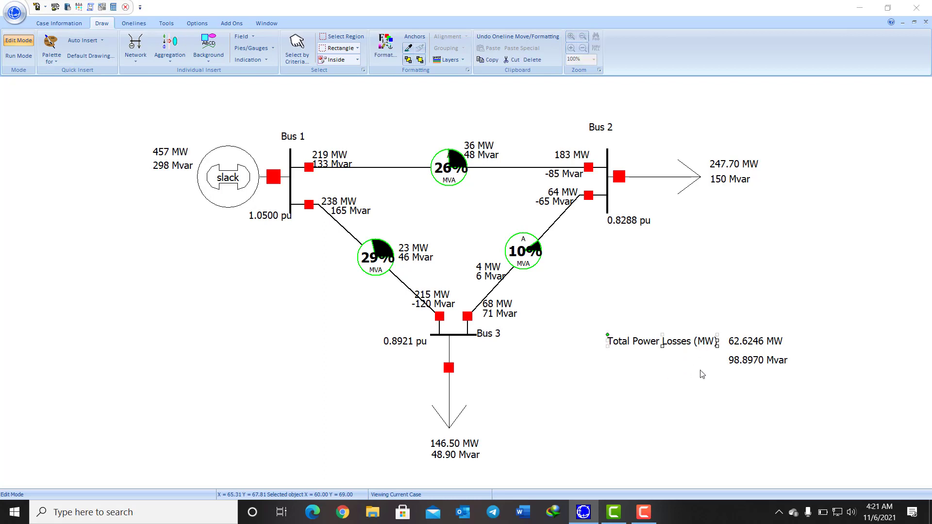
left_click(713, 367)
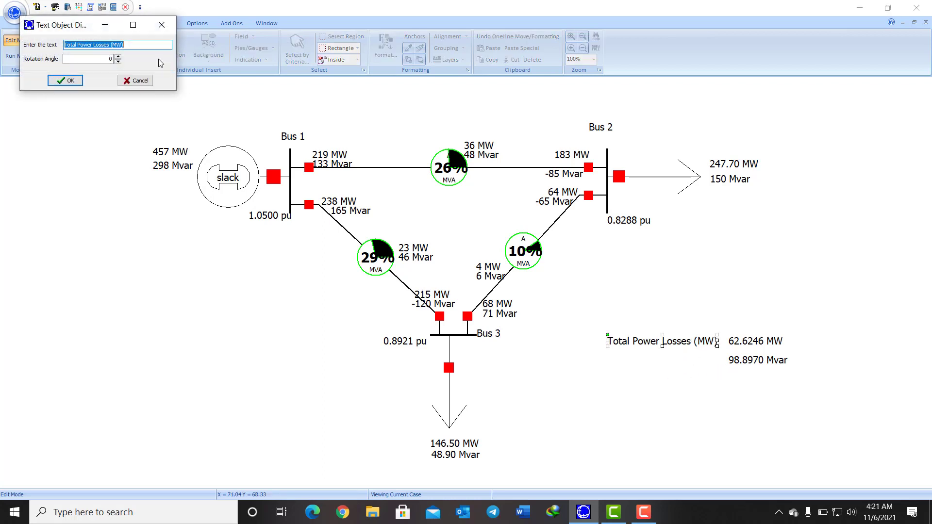
left_click(145, 47)
left_click(64, 81)
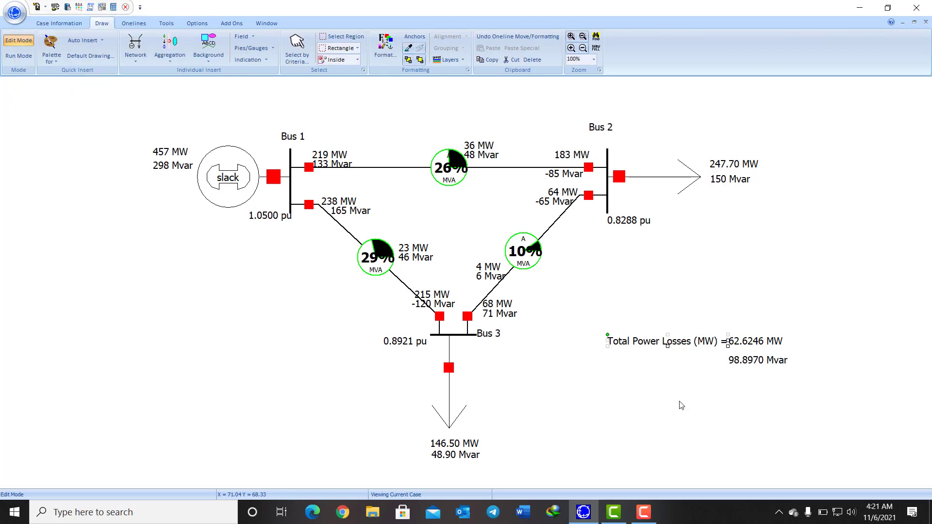
left_click(711, 406)
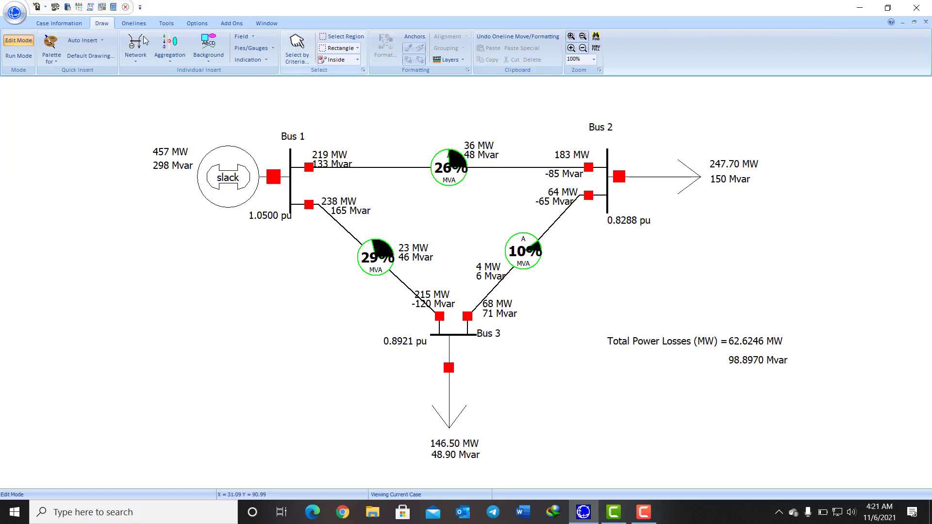
Insert the text label "Total Power Losses (MVAR) =" and move it just left of the area Mvar losses field.
left_click(208, 51)
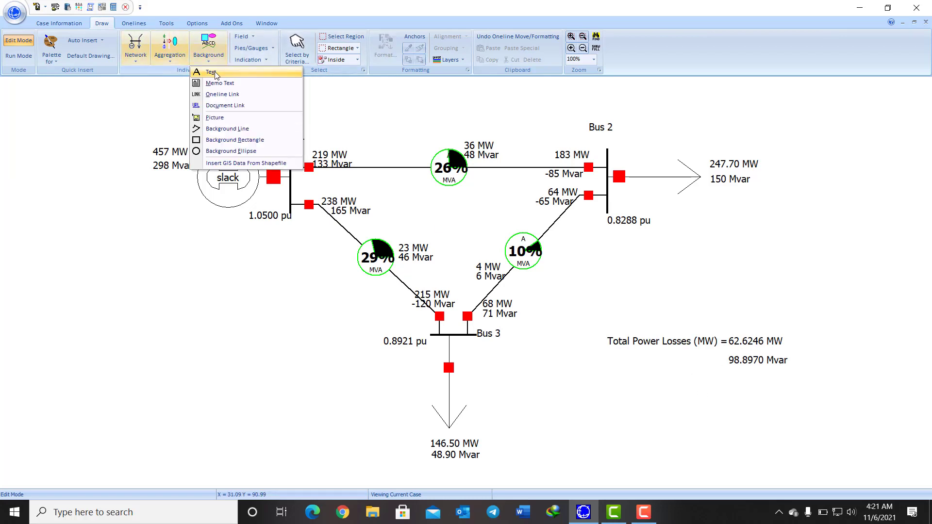
left_click(215, 73)
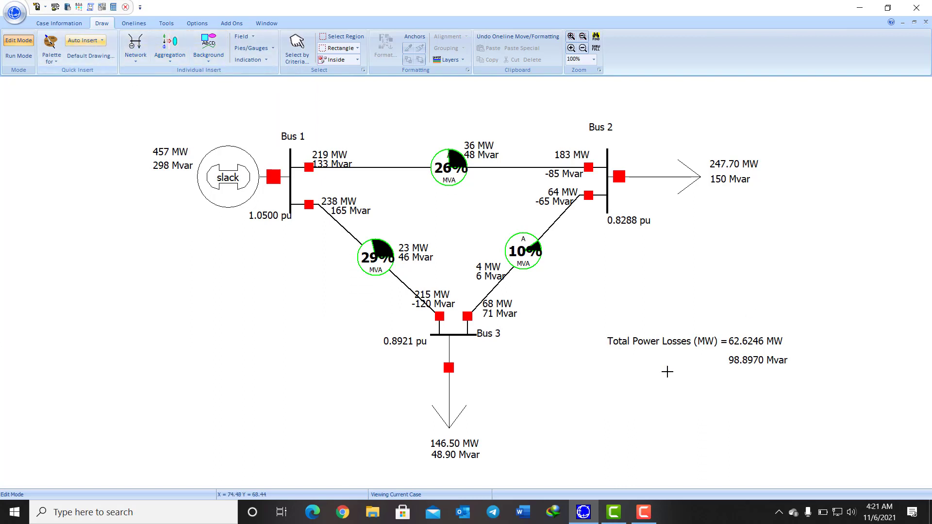
left_click(614, 367)
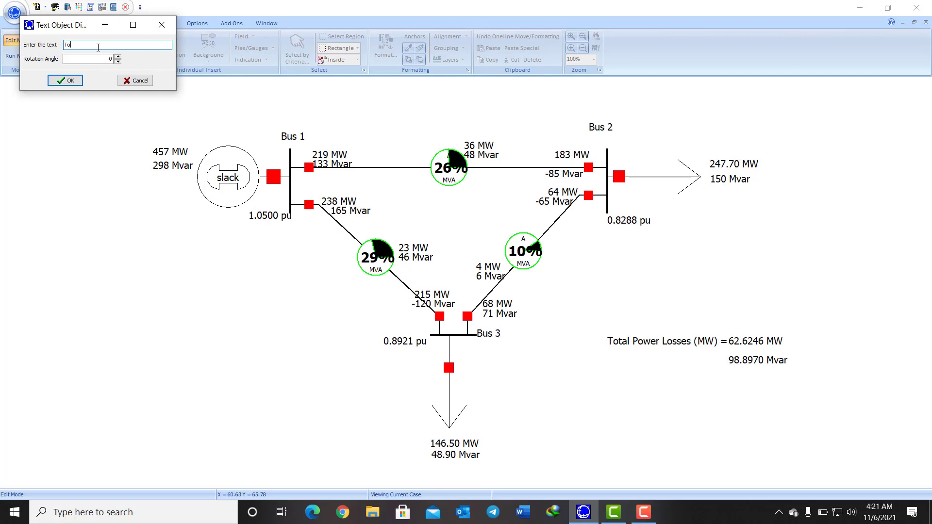
type("Power Losses (MVAR)")
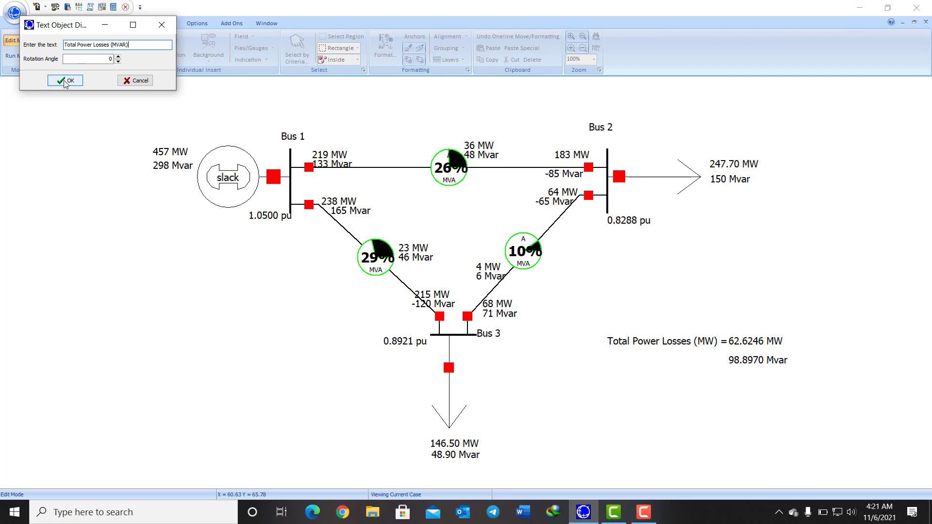
type(" =")
left_click(64, 80)
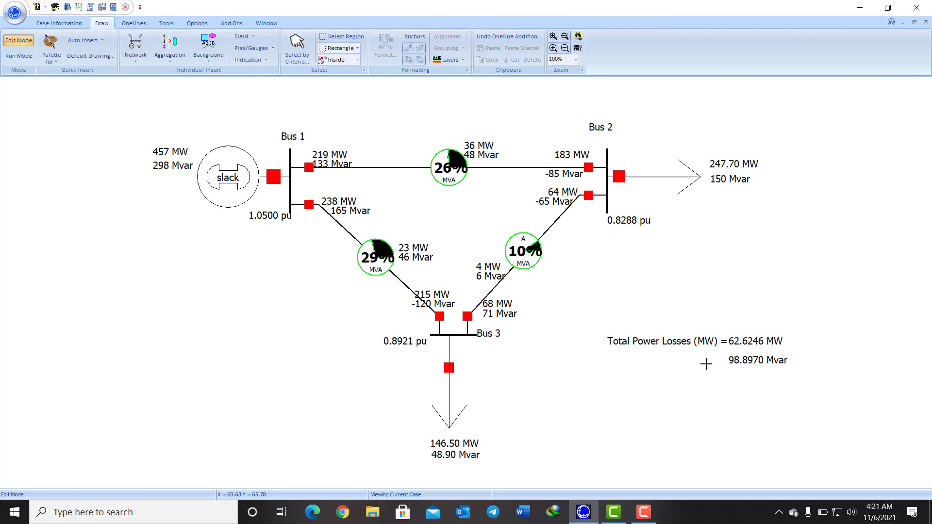
left_click(658, 361)
left_click_drag(689, 369, 668, 368)
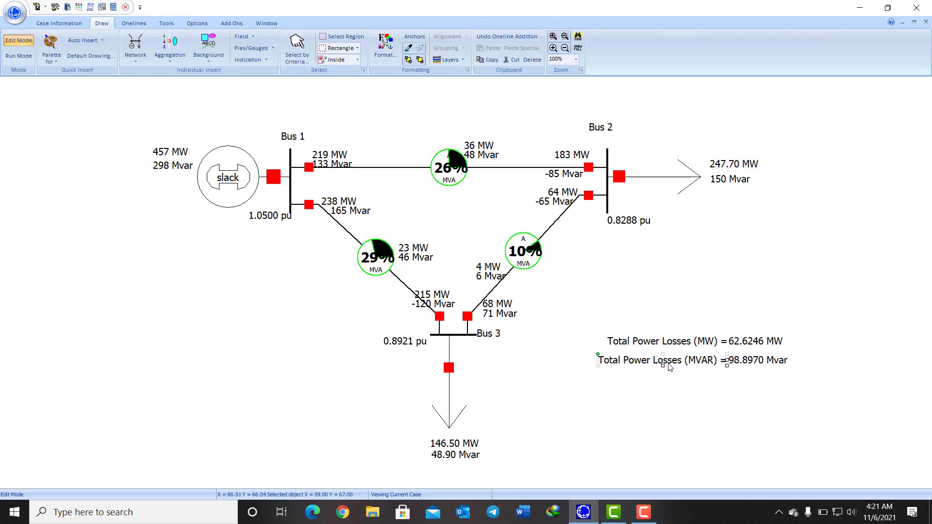
left_click(718, 405)
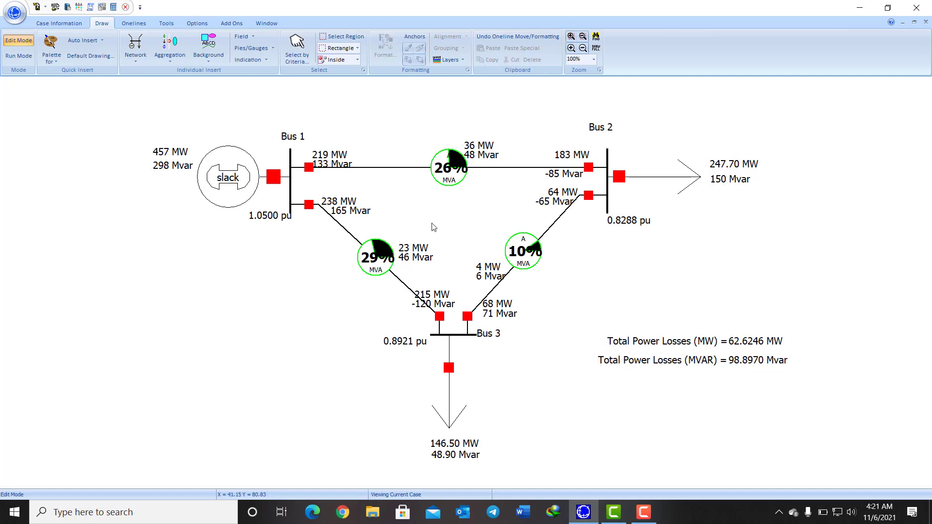
left_click(215, 55)
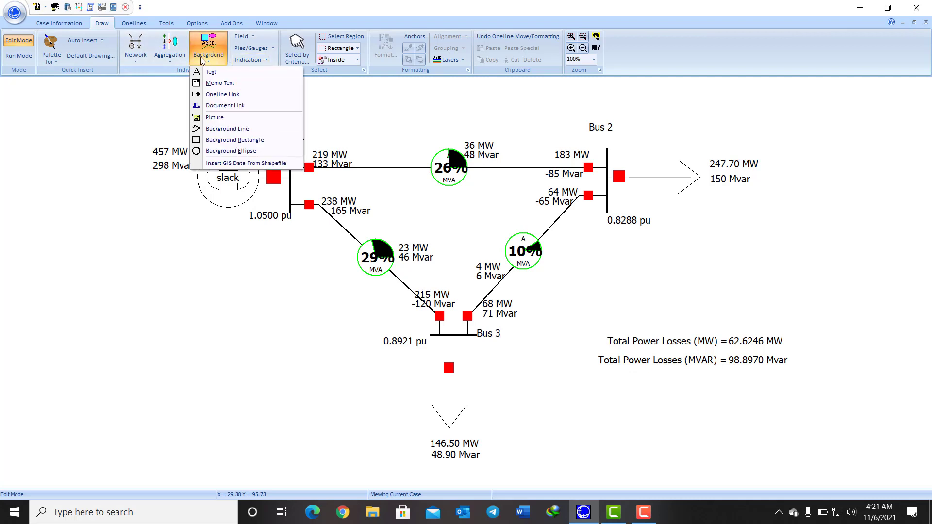
left_click(210, 57)
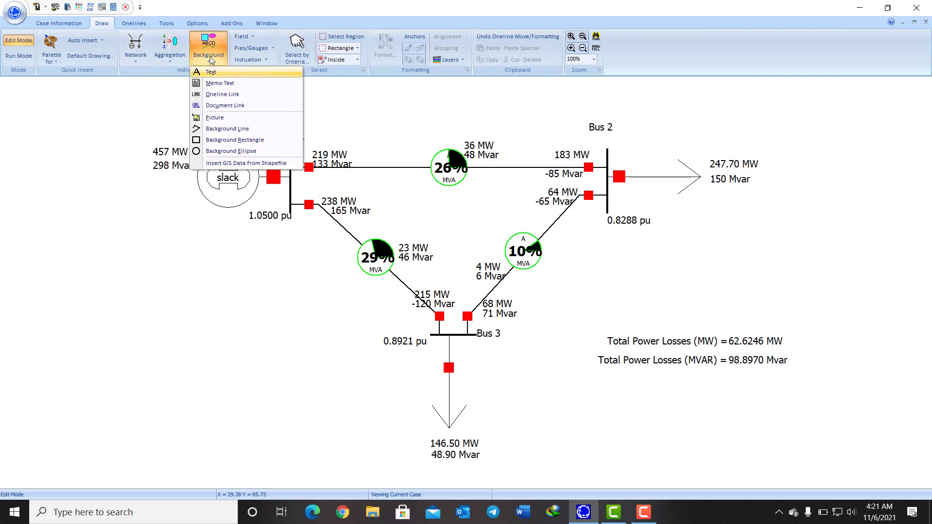
left_click(148, 327)
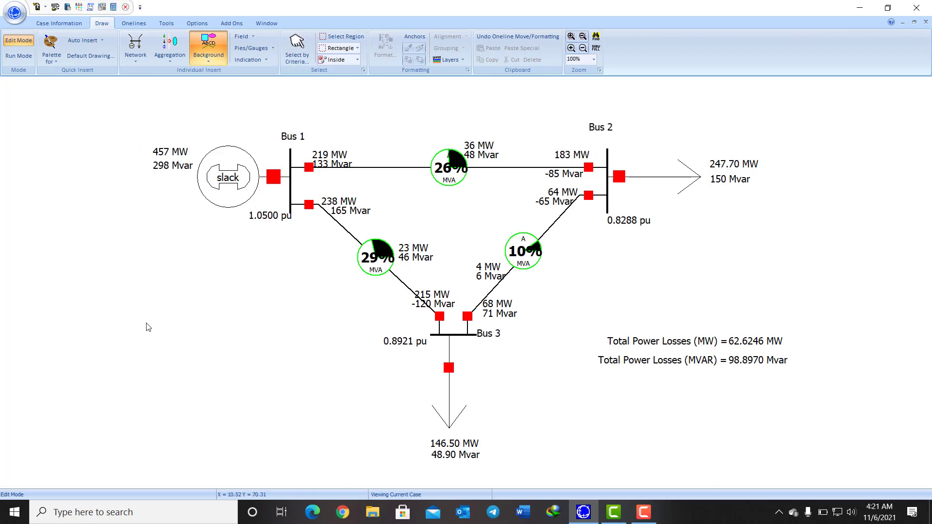
Switch the oneline to Run Mode and clear all entries from the message log.
left_click(21, 56)
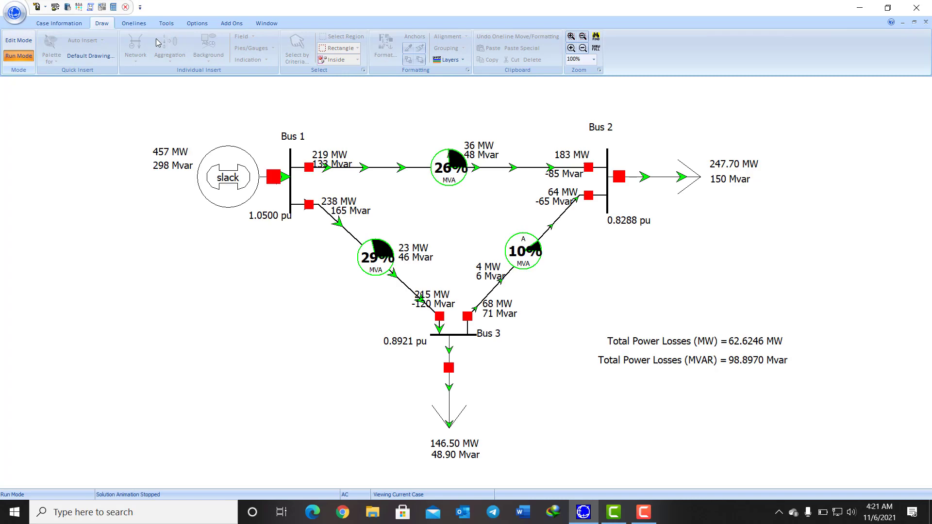
left_click(176, 23)
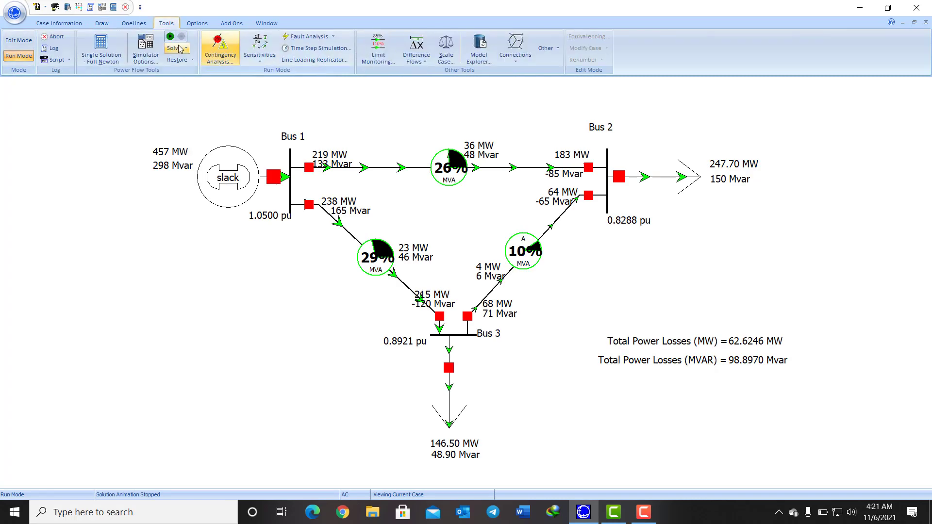
left_click(54, 49)
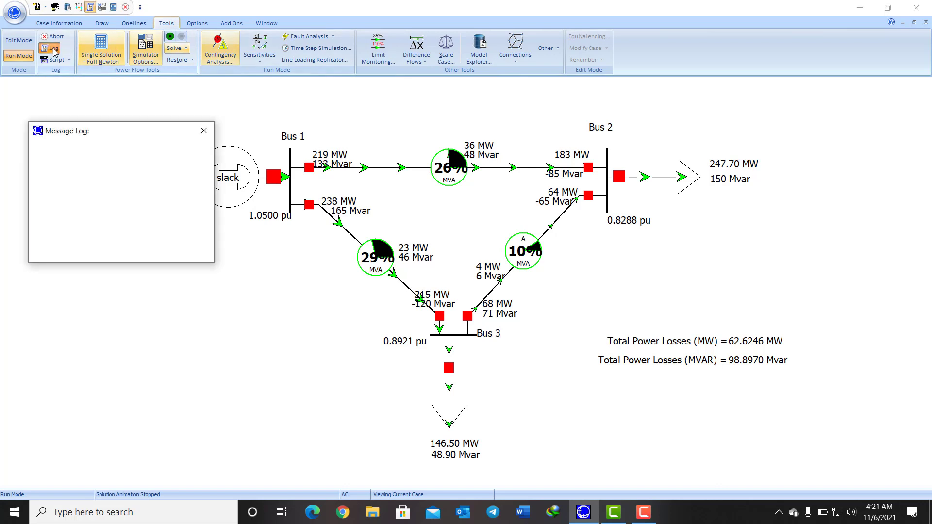
right_click(189, 194)
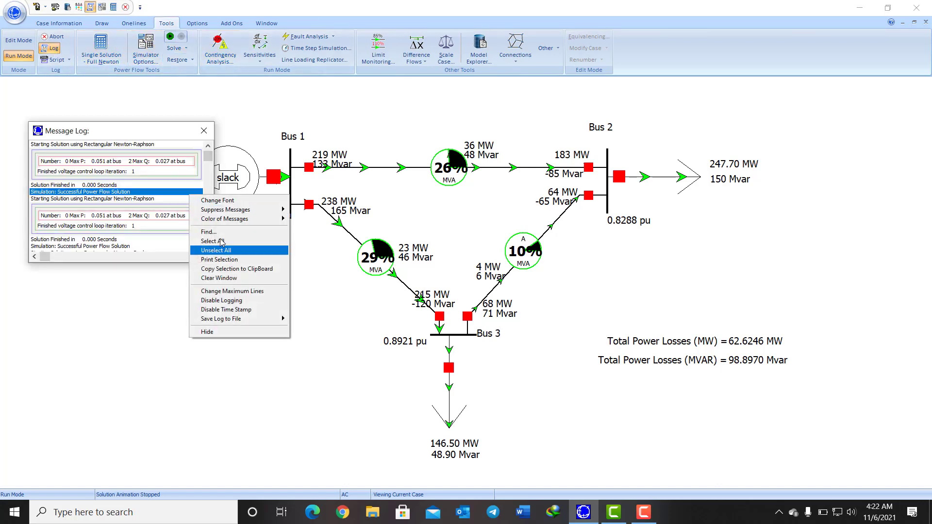
left_click(219, 278)
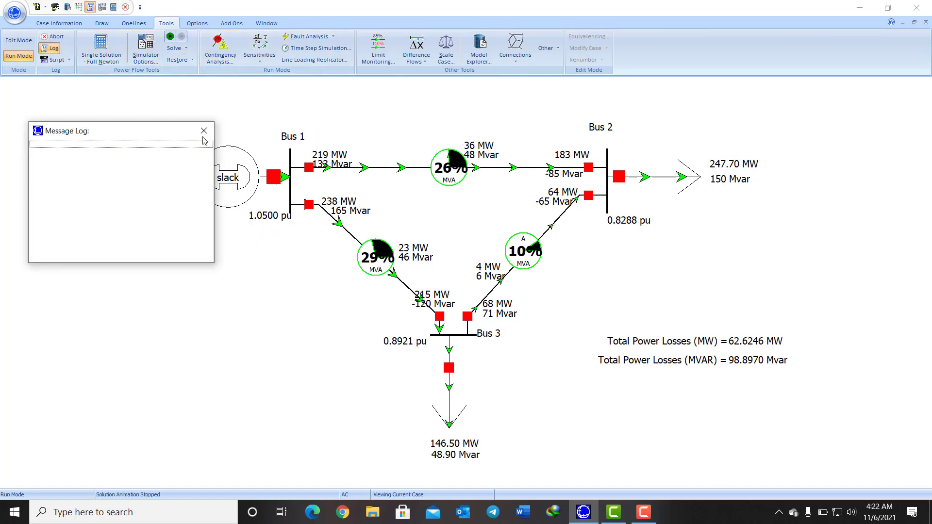
left_click(203, 131)
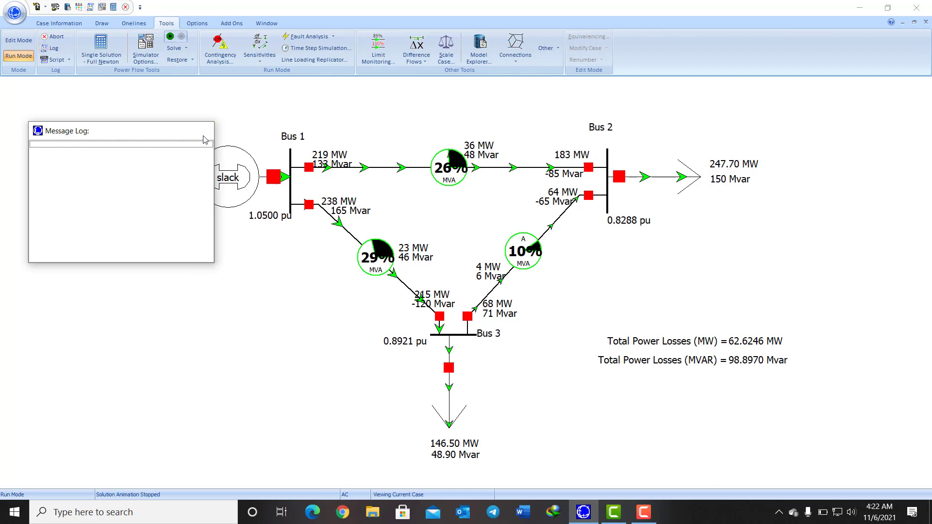
Start the continuous power flow simulation of the three-bus system.
left_click(170, 37)
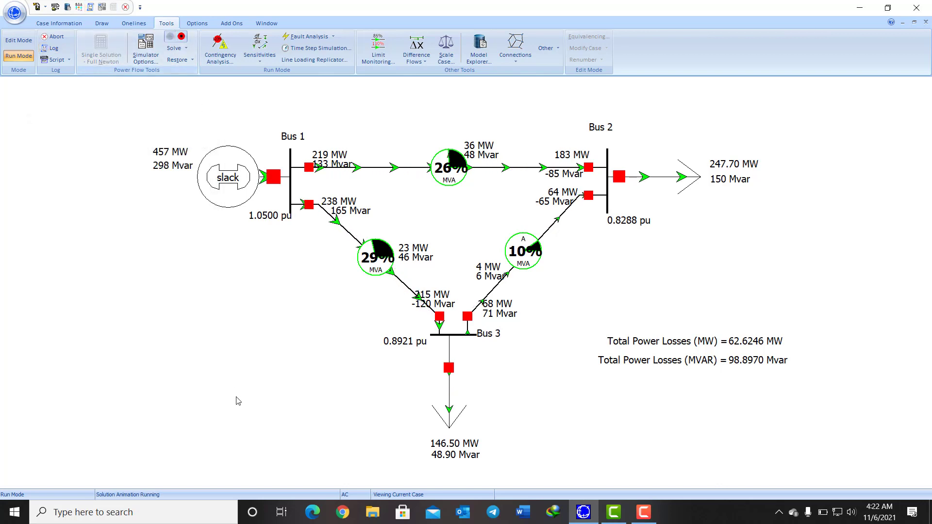